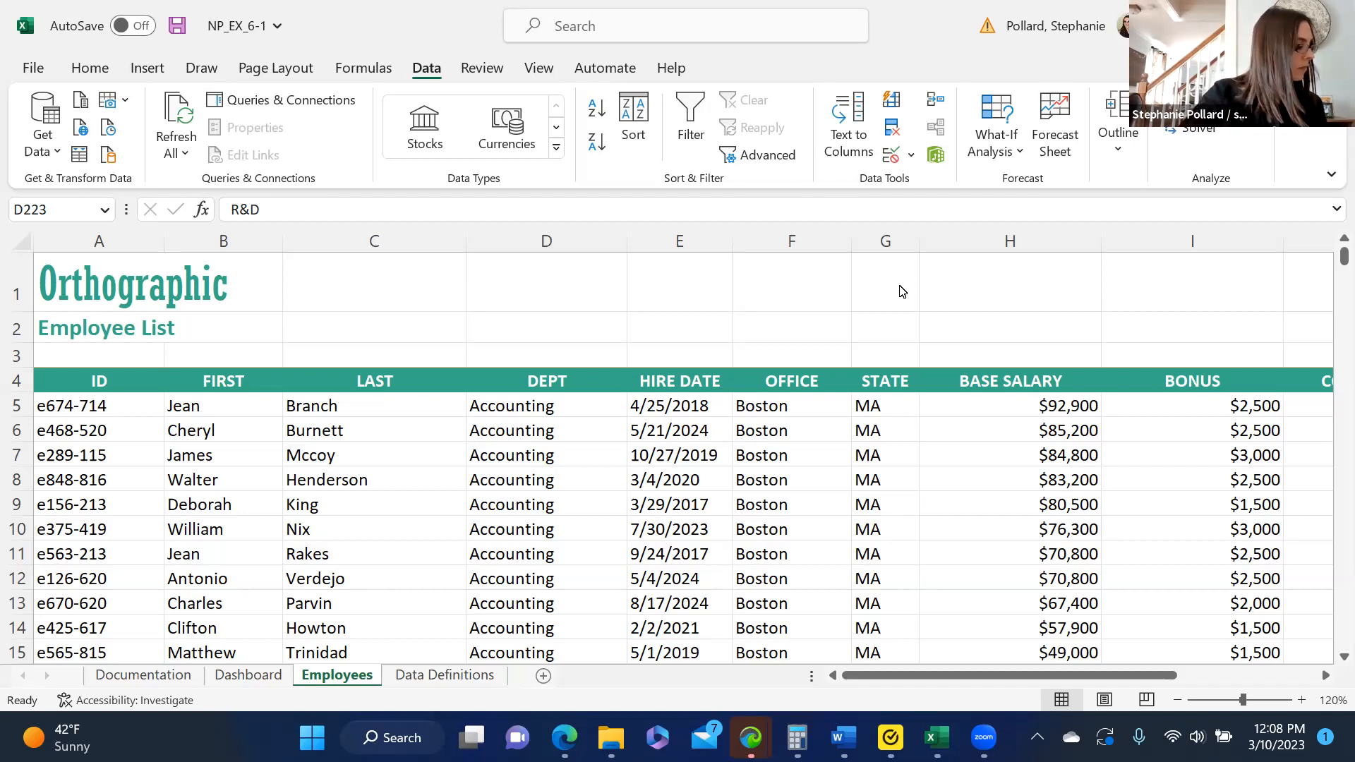
- Convert the employee data range $A$4:$M$534 into a table that has headers
click(79, 382)
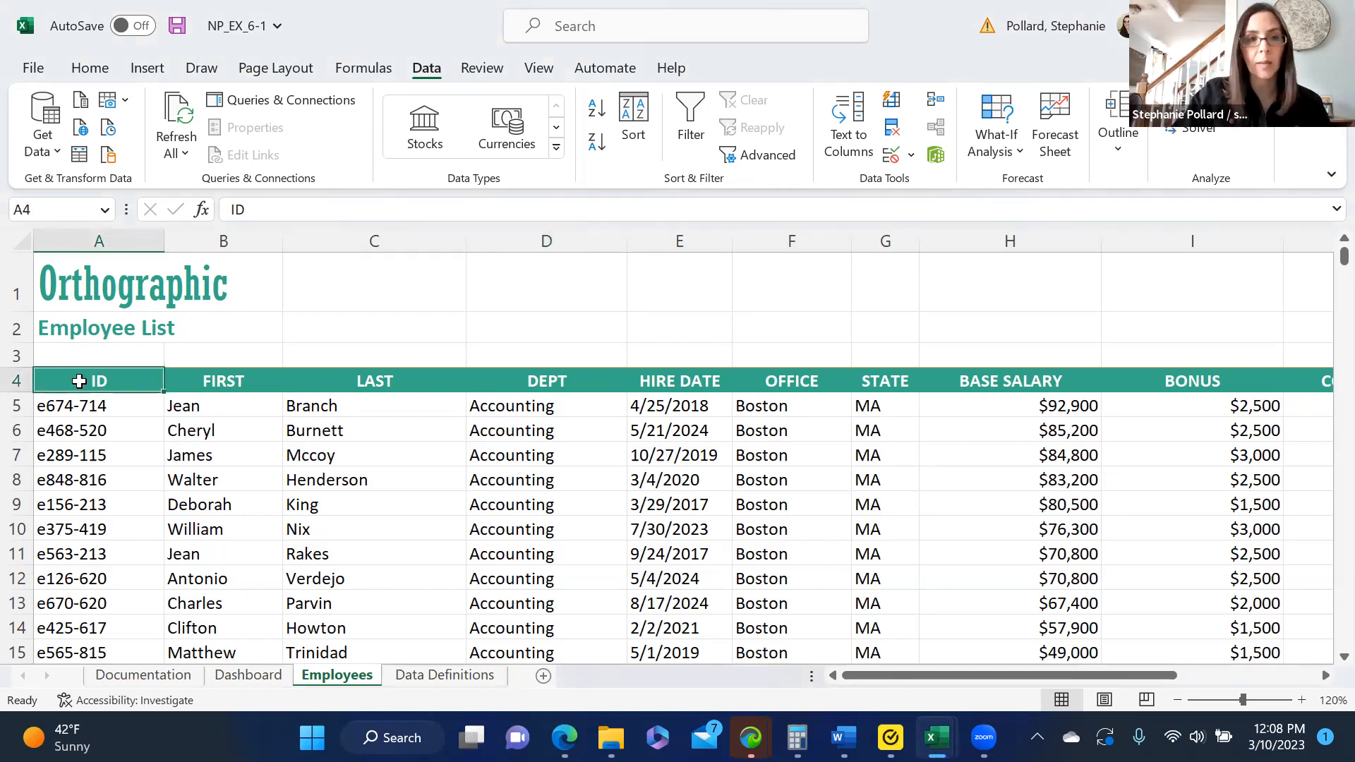
click(143, 71)
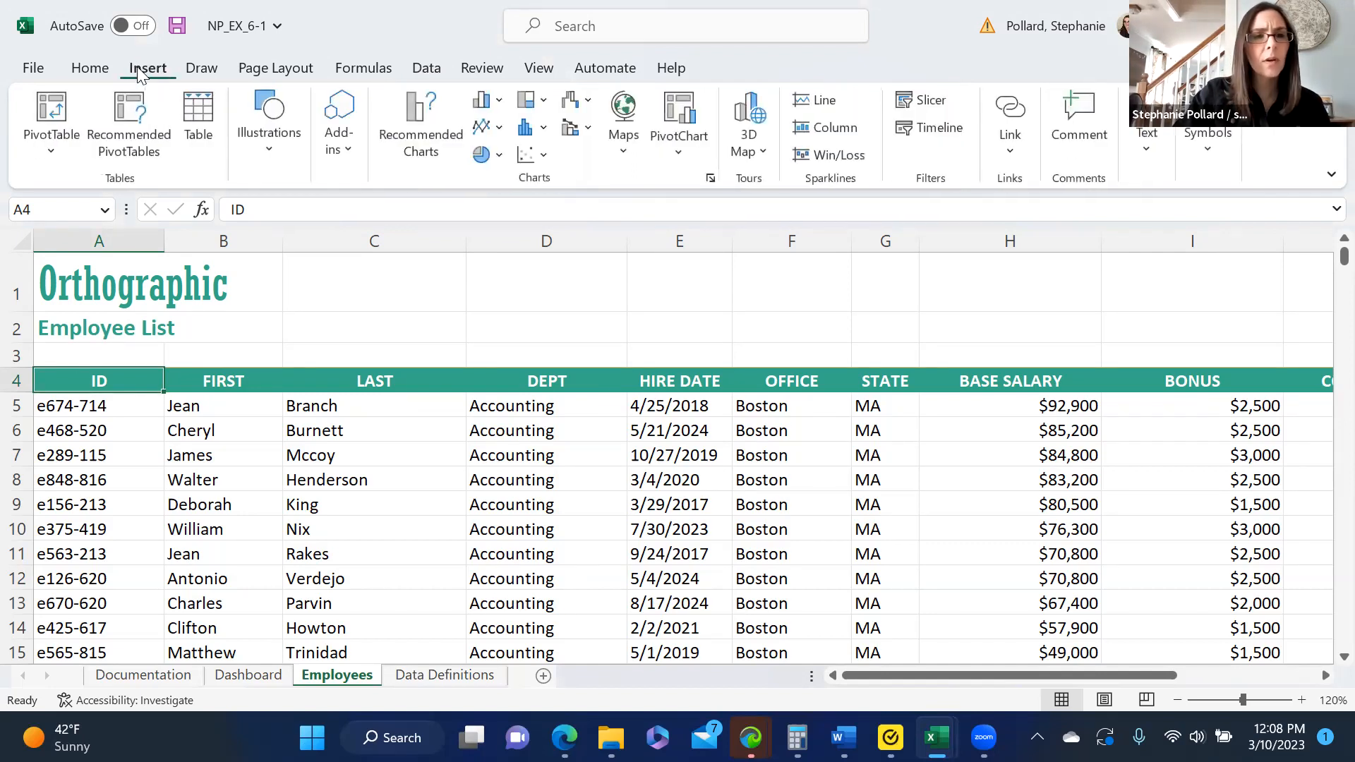
click(199, 134)
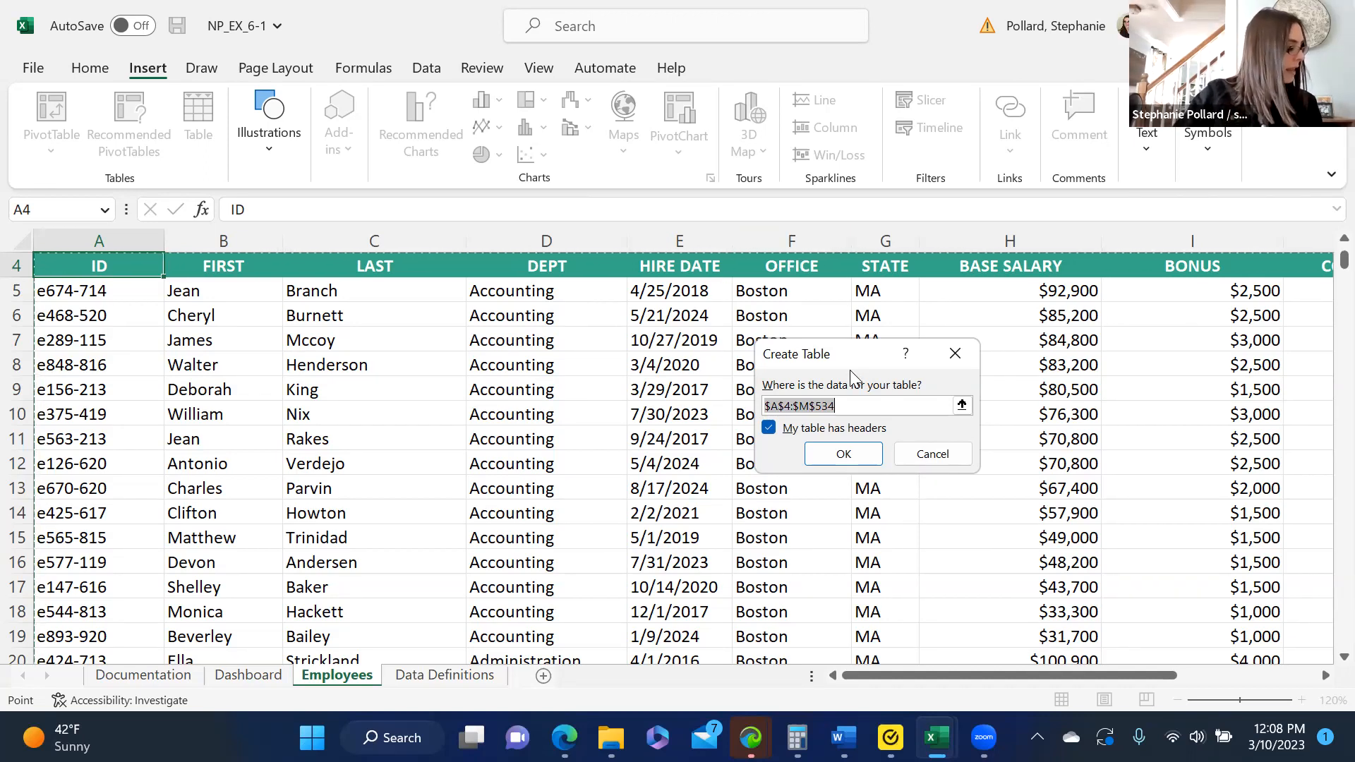
click(841, 452)
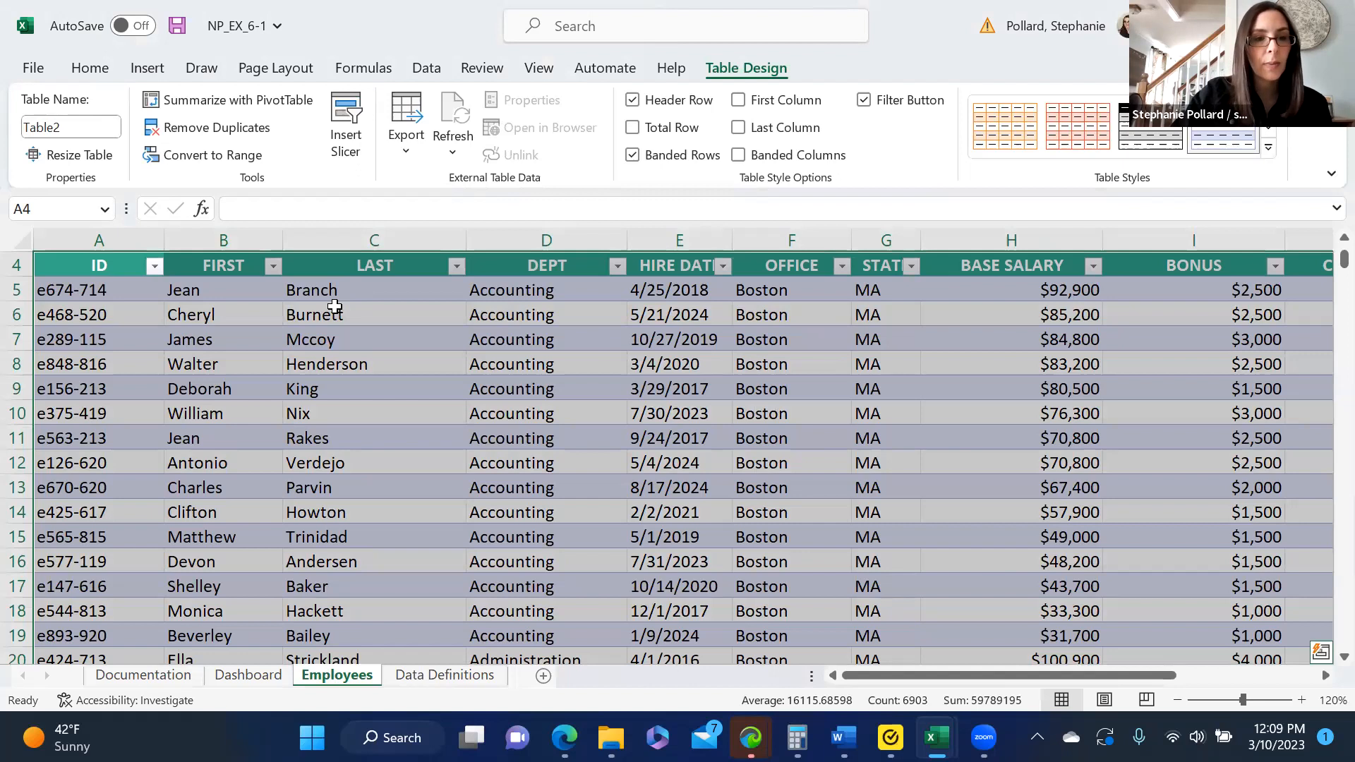
- Look at the sorting and filtering options of the LAST column without applying any
click(388, 305)
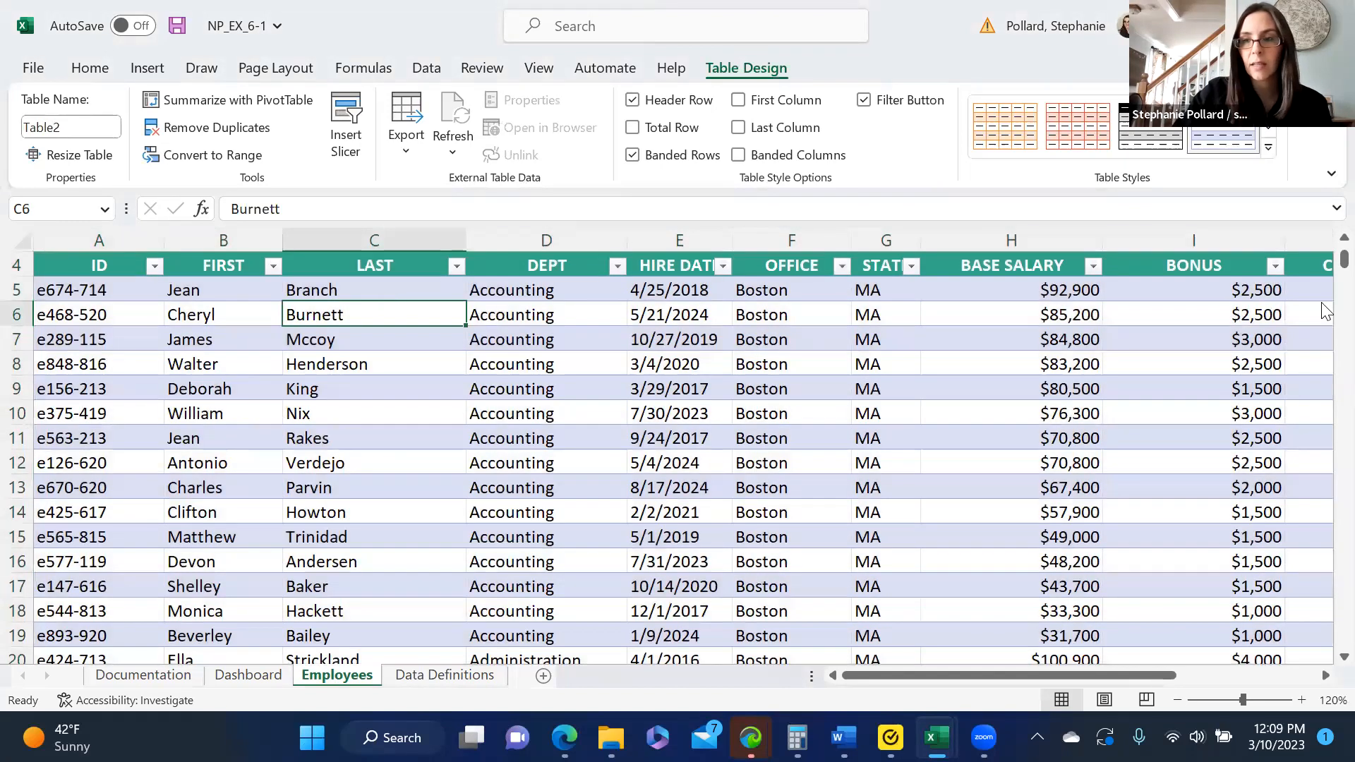
scroll(1324, 262, up, 1)
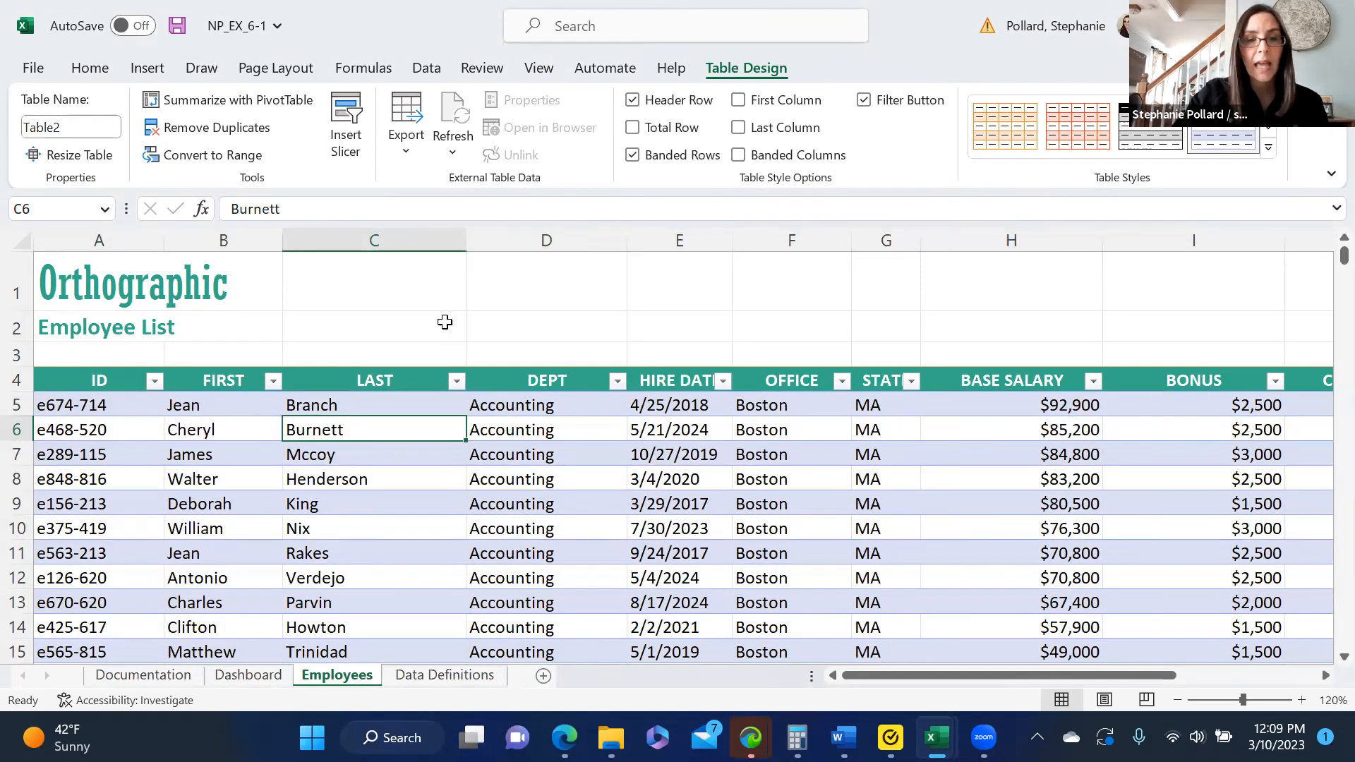
click(458, 382)
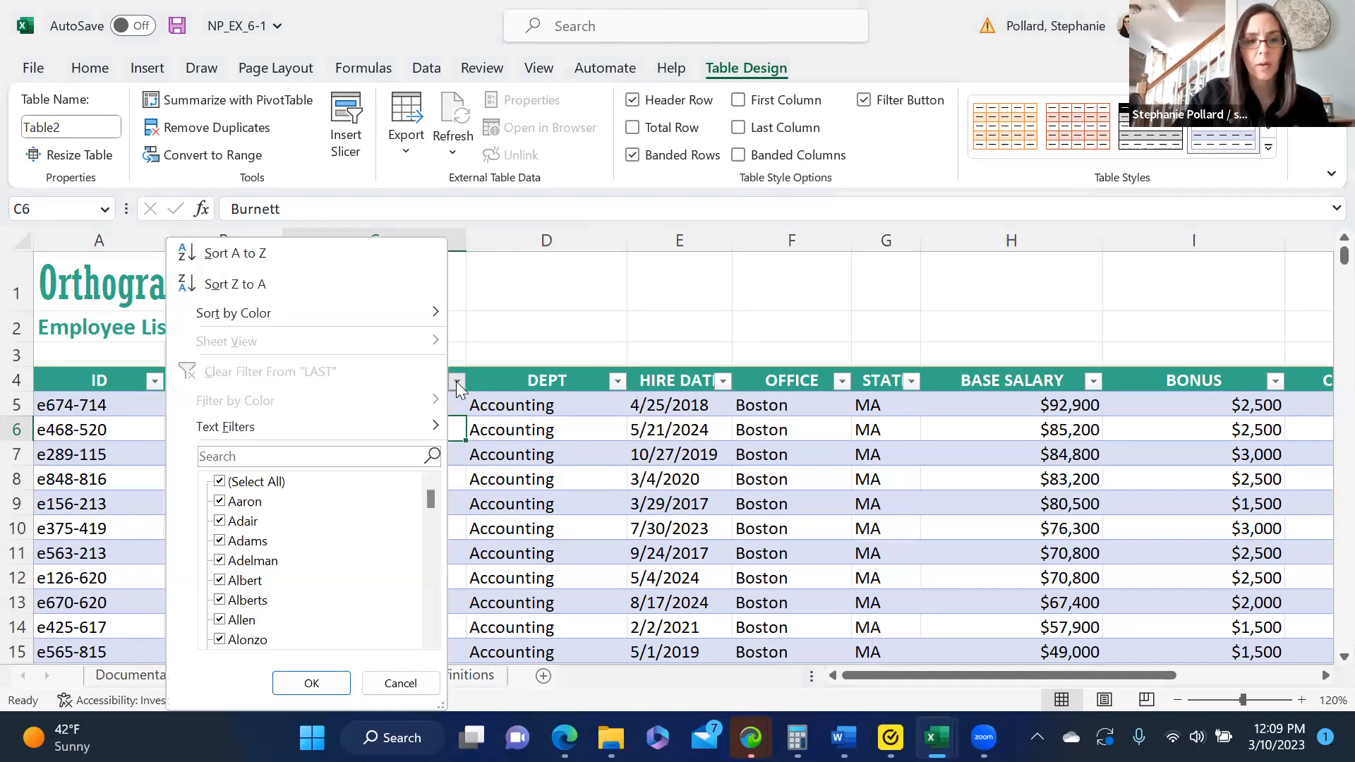
click(492, 333)
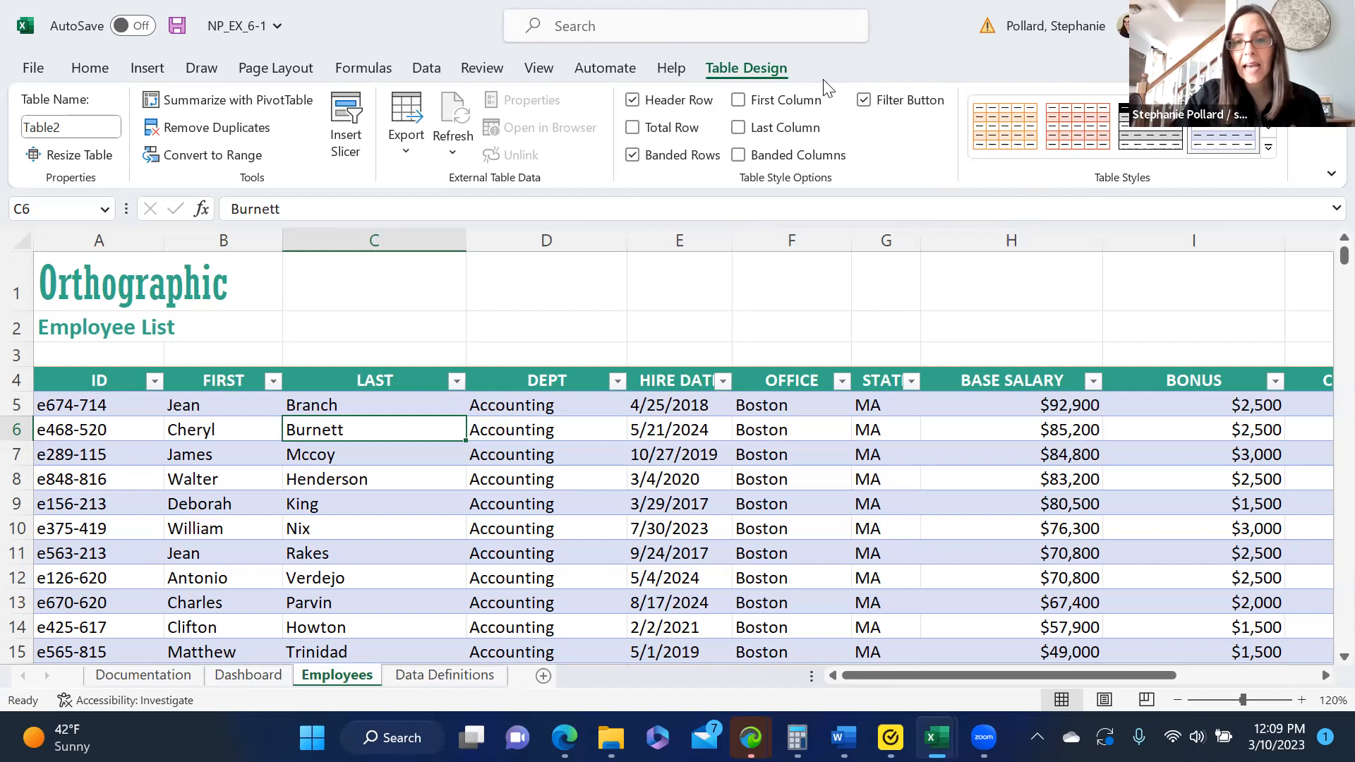
- Try the First Column and Last Column emphasis on the employee table
click(735, 101)
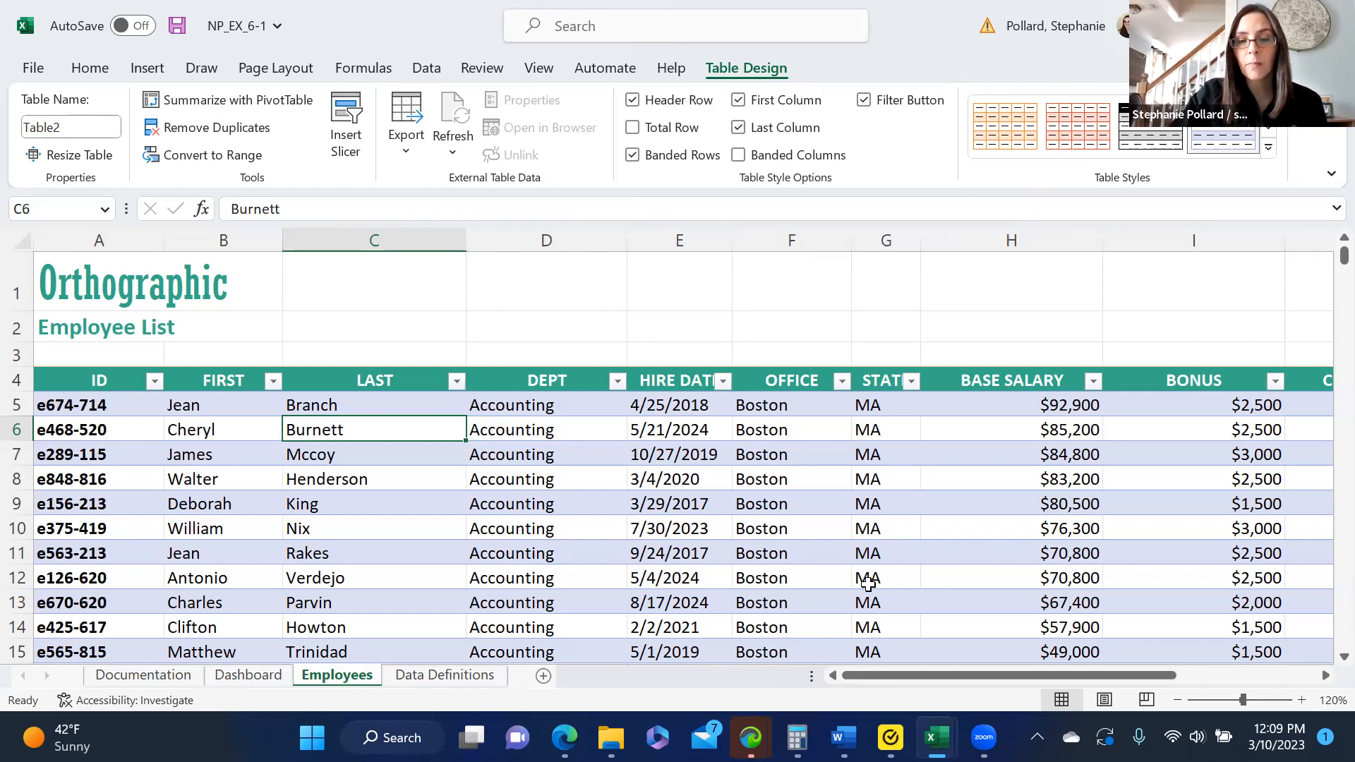
scroll(868, 584, right, 3)
scroll(868, 585, right, 2)
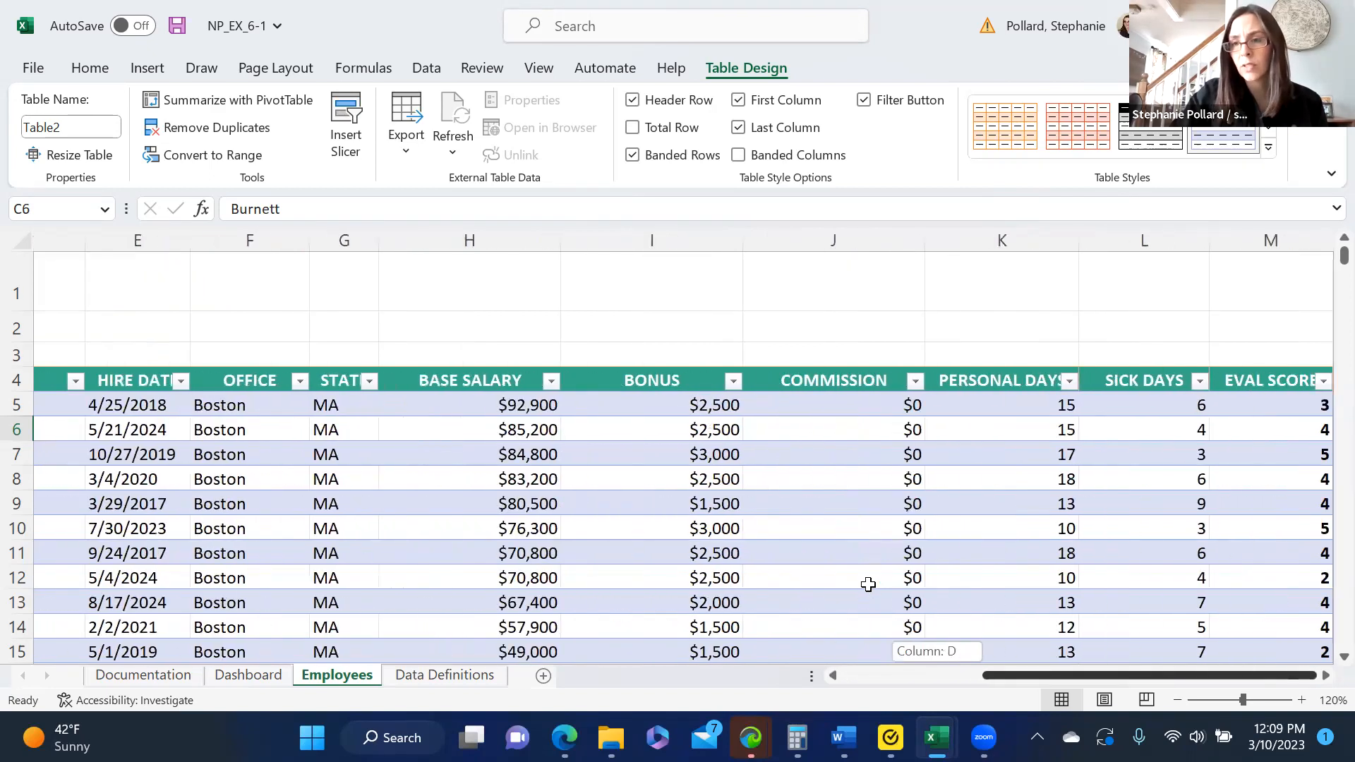
drag(1066, 678, 881, 709)
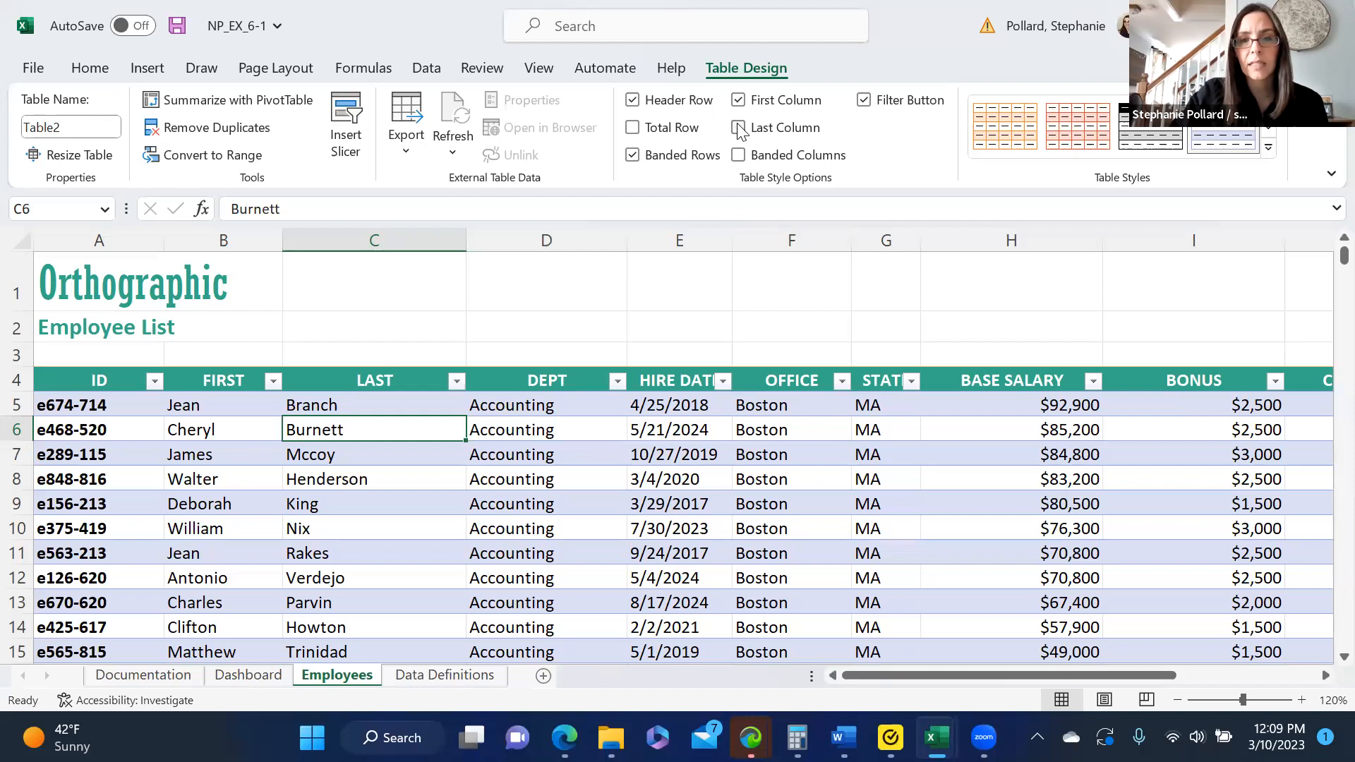
click(738, 100)
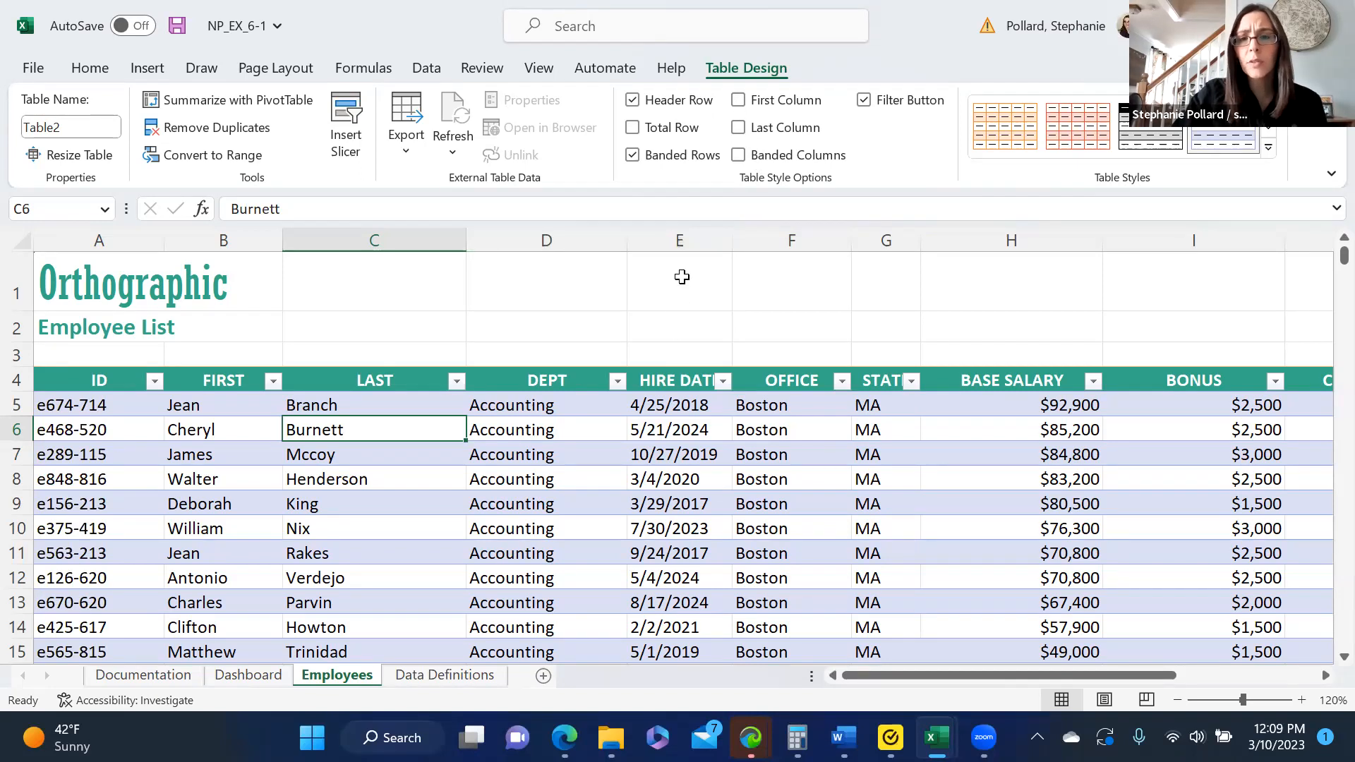
- Try the employee table with banded columns in place of banded rows
click(633, 157)
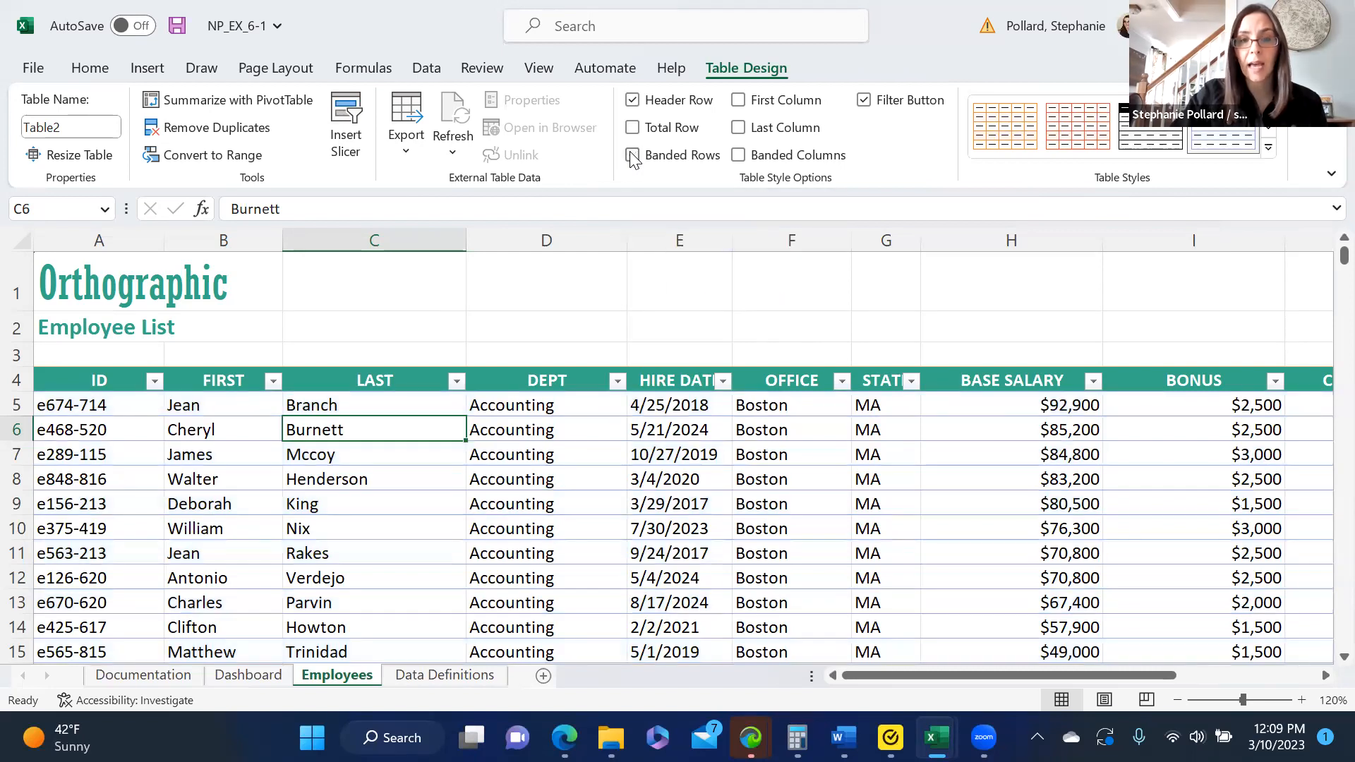
click(739, 155)
click(739, 156)
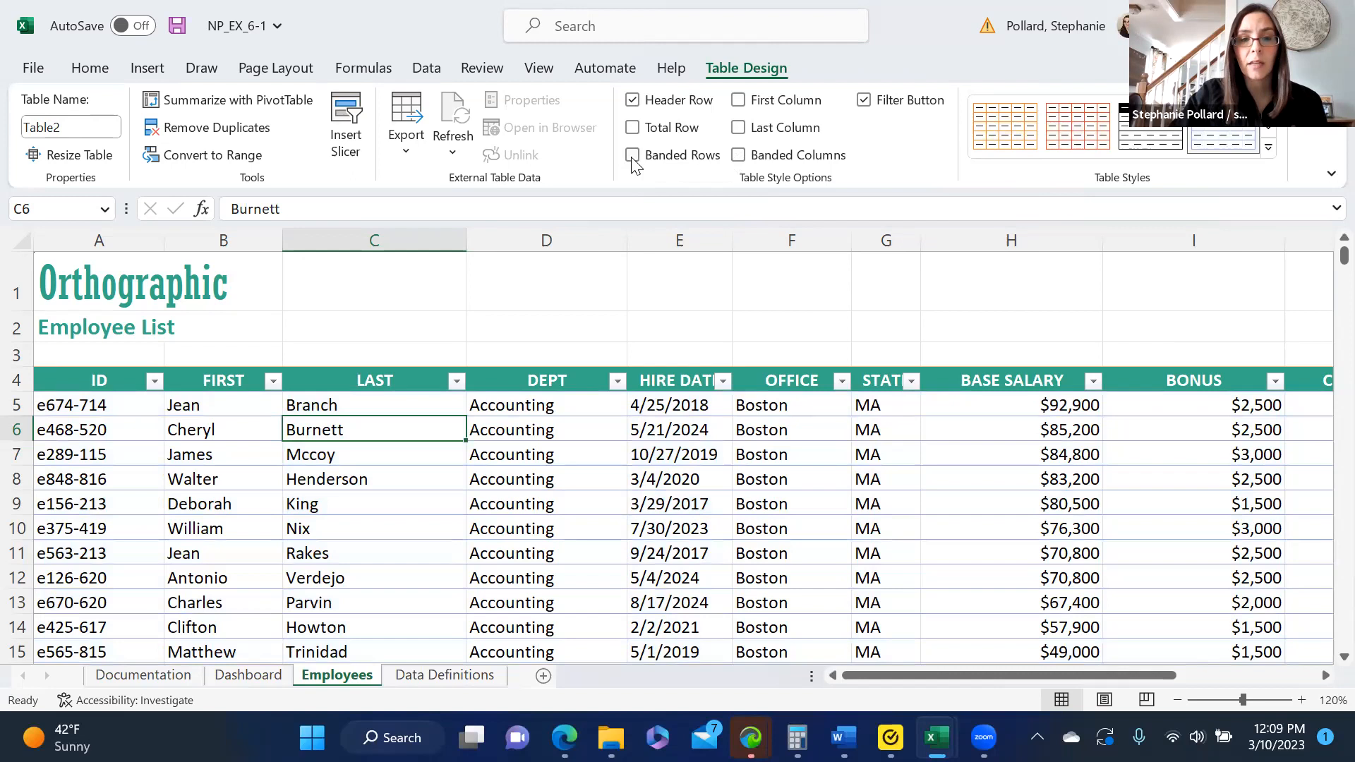
click(632, 156)
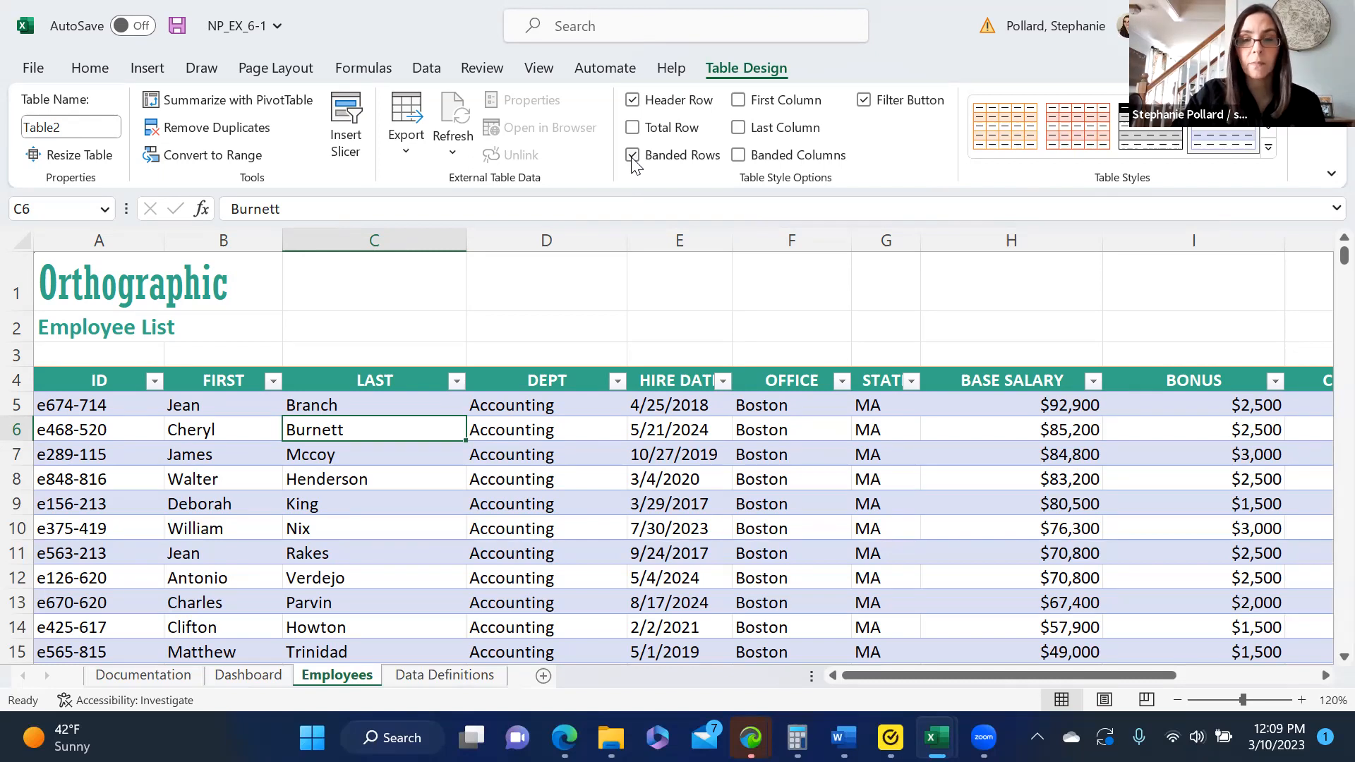
- Try hiding the filter buttons in the employee table's header row
click(865, 101)
click(865, 101)
click(865, 101)
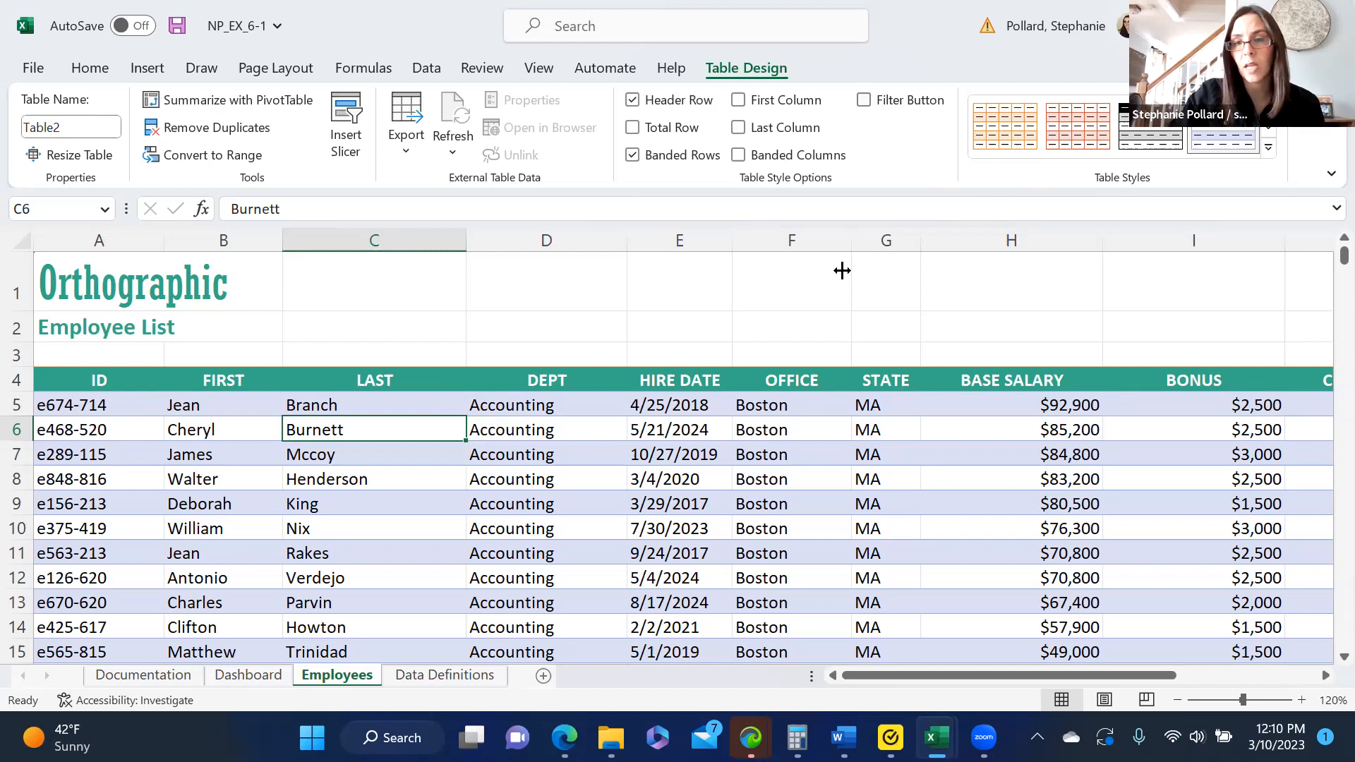
click(865, 101)
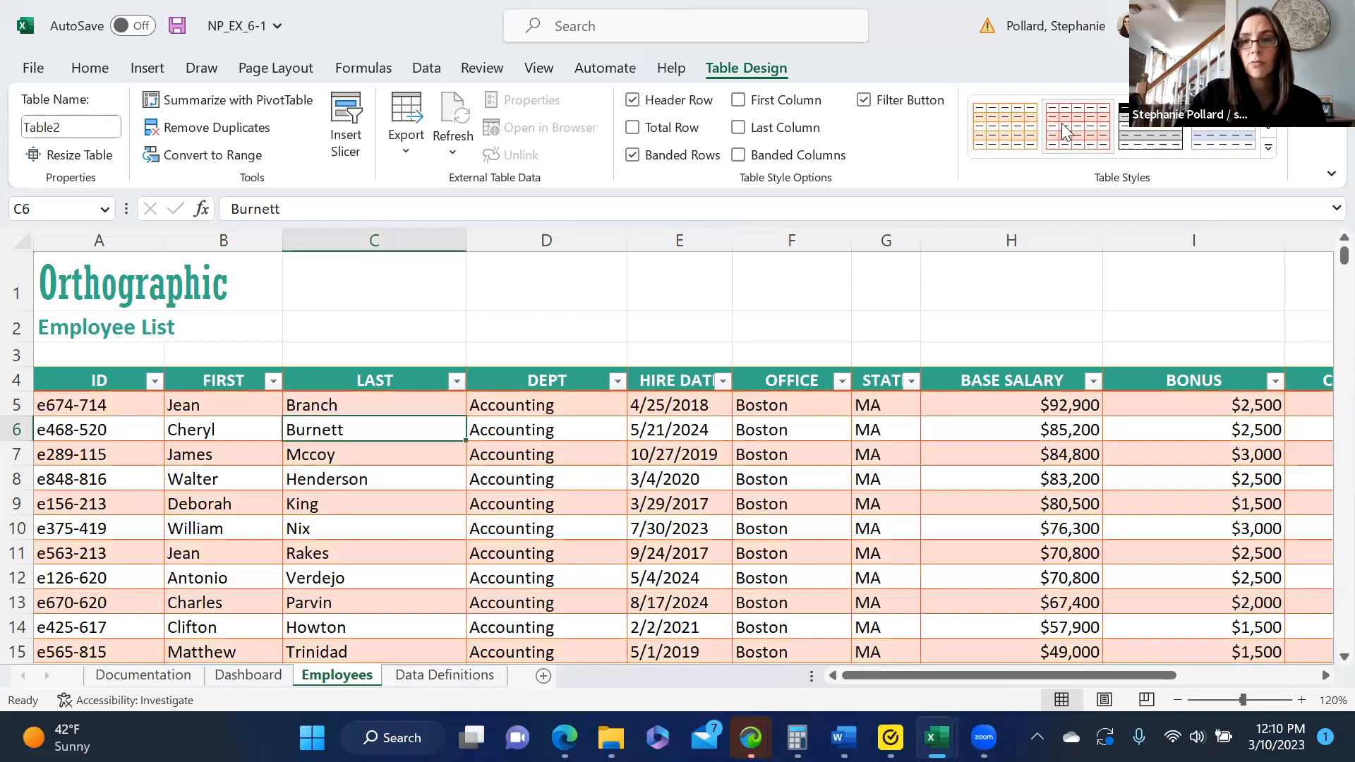
- Try black-and-gray and light-blue table styles on the employee table
click(1151, 127)
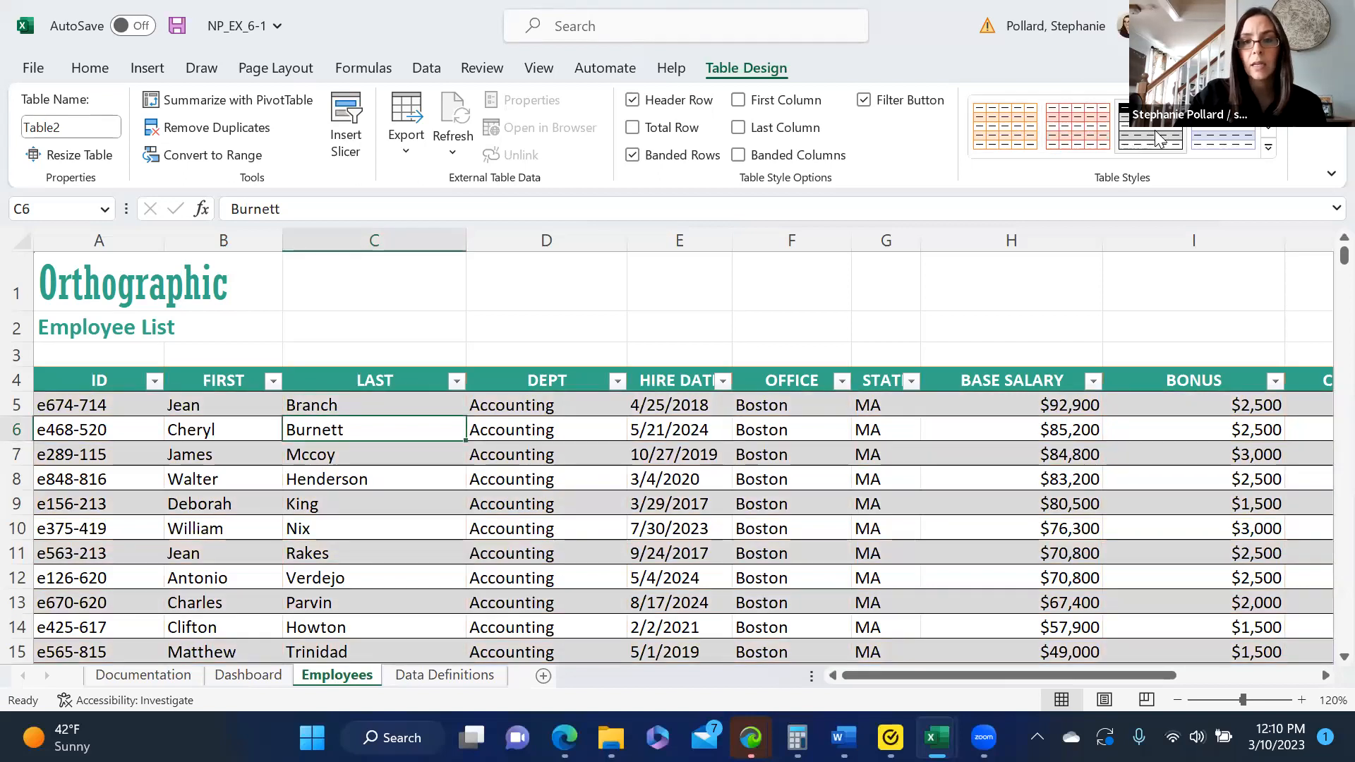
click(1269, 139)
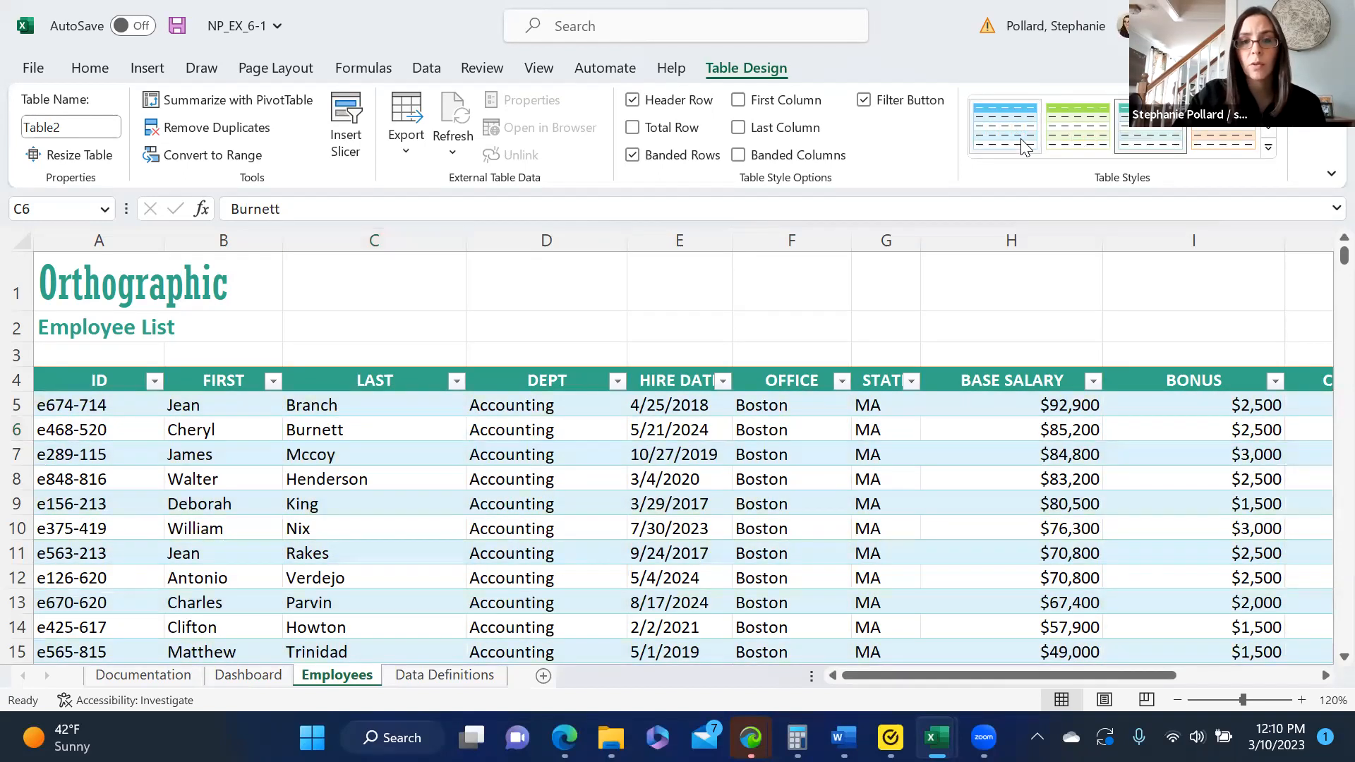
click(1268, 135)
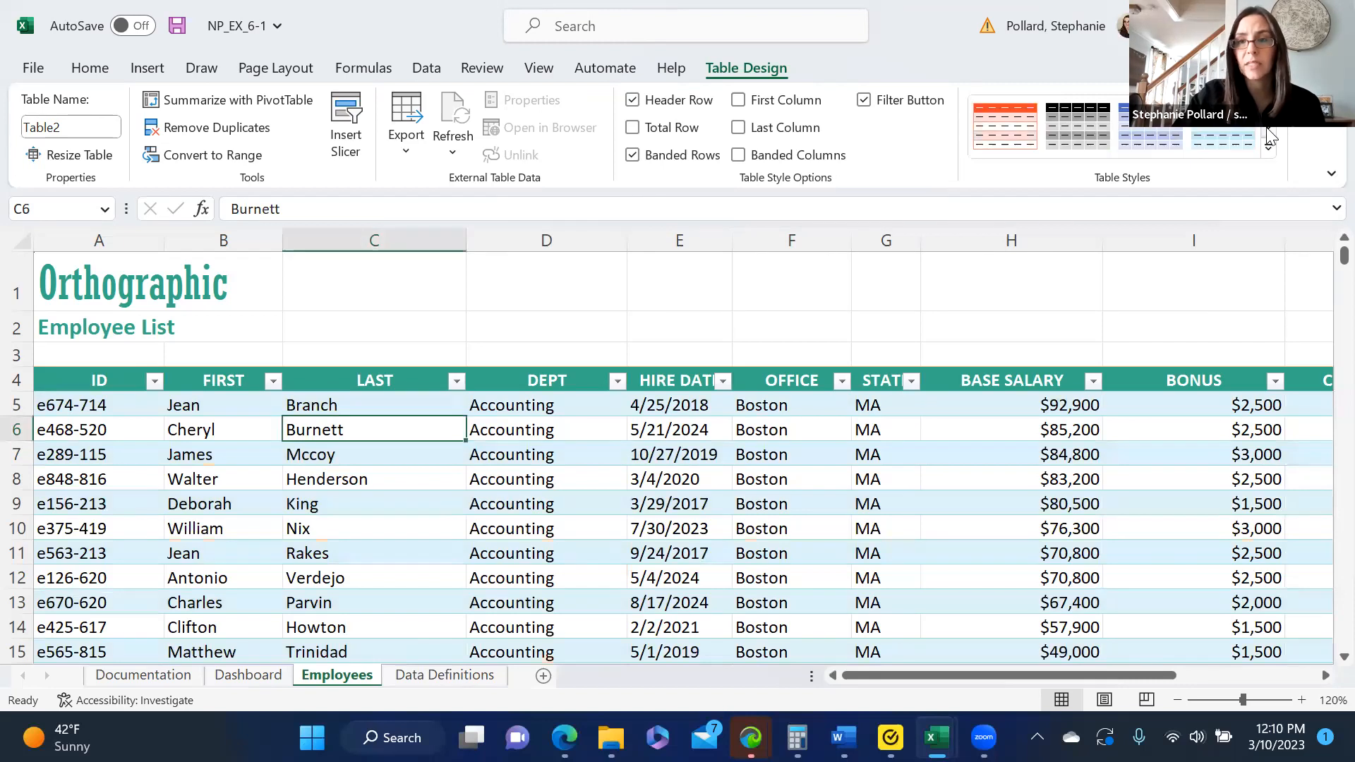
click(1268, 136)
click(1268, 107)
click(1269, 108)
click(1268, 107)
click(1268, 107)
click(1269, 107)
click(1268, 108)
click(1269, 107)
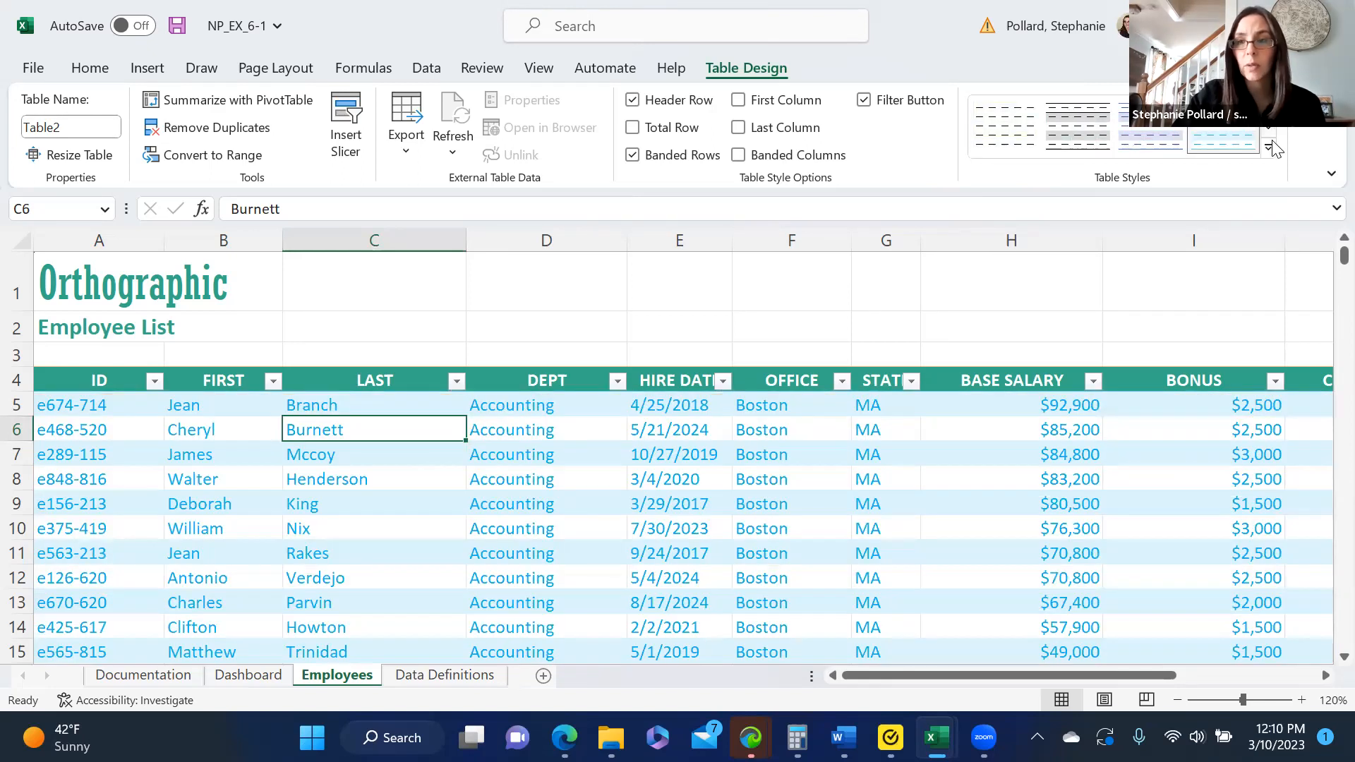
- Apply the light orange table style with full gridlines and banded rows to the employee table
click(1270, 131)
click(1270, 130)
click(1270, 130)
click(1271, 131)
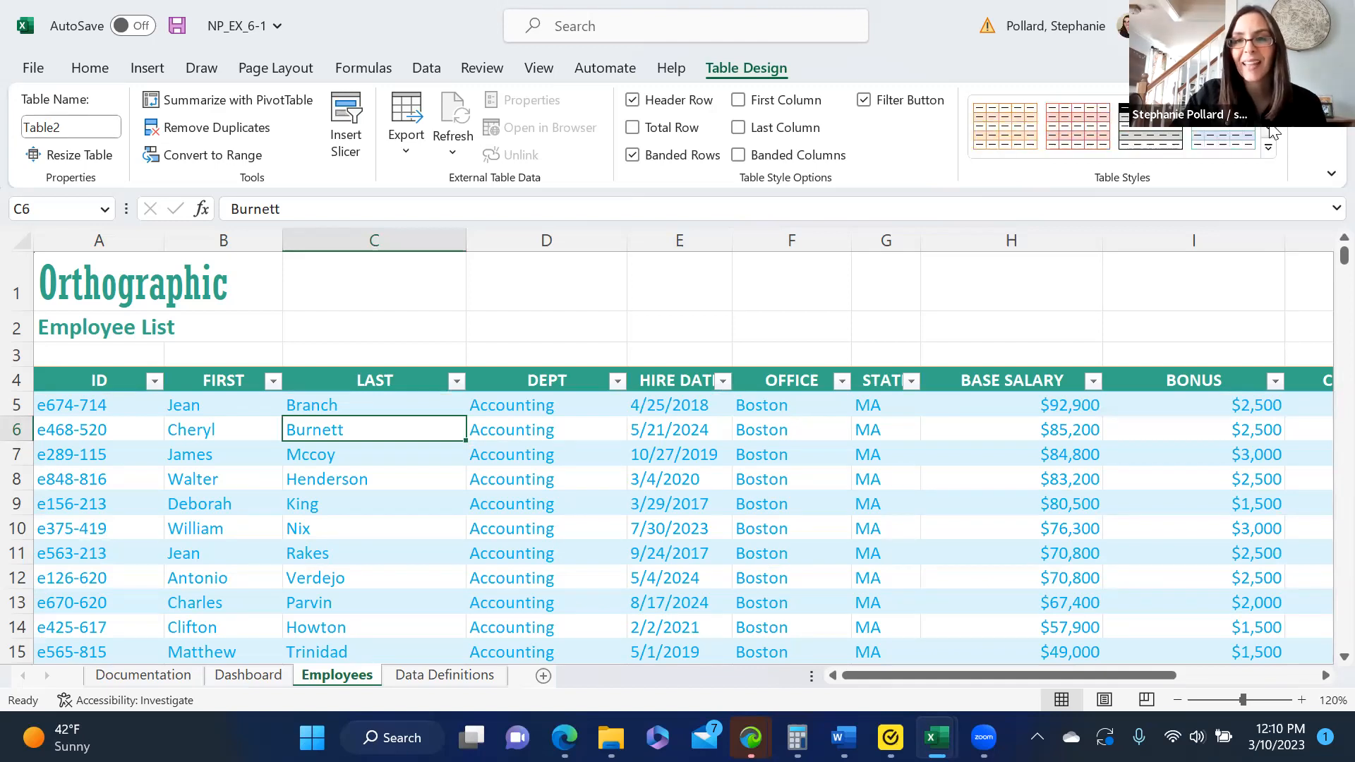
click(1021, 134)
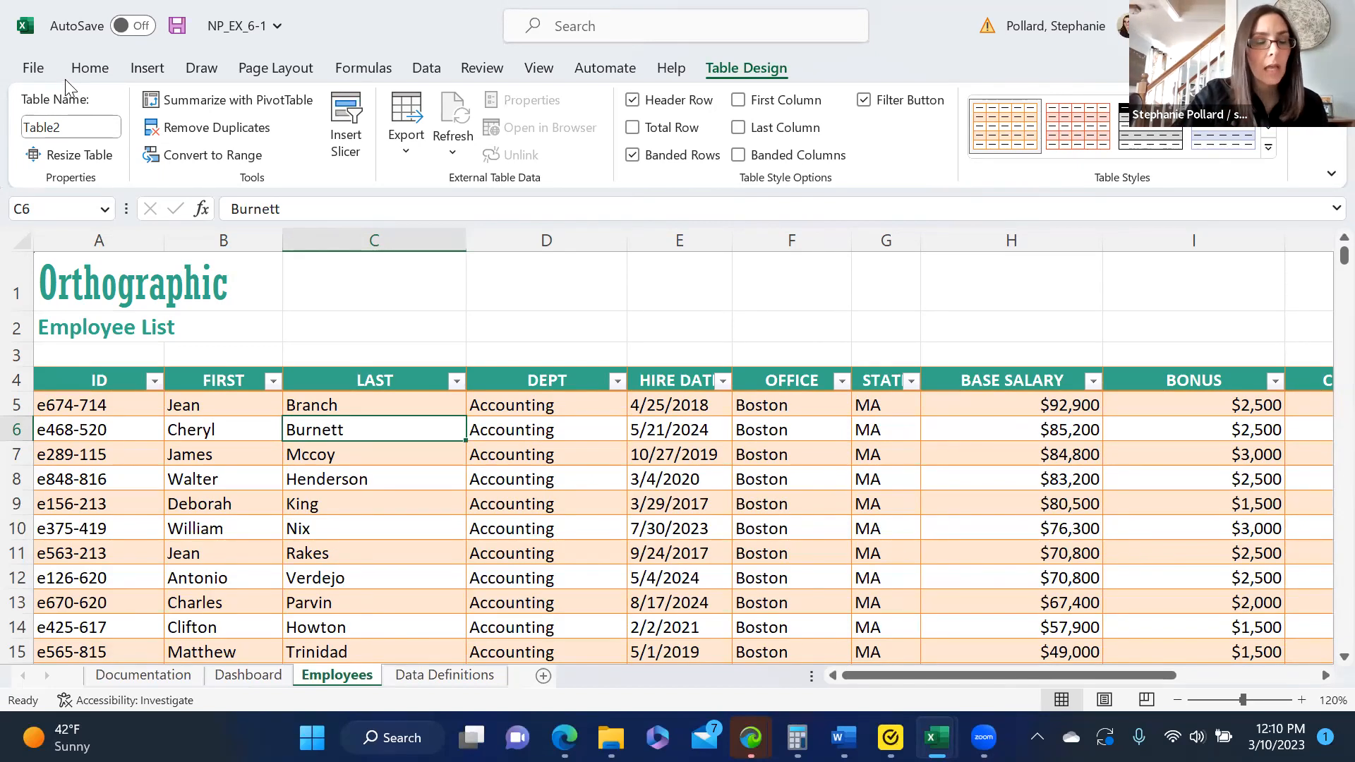
- Rename the employee table as Employees_Tbl
click(78, 127)
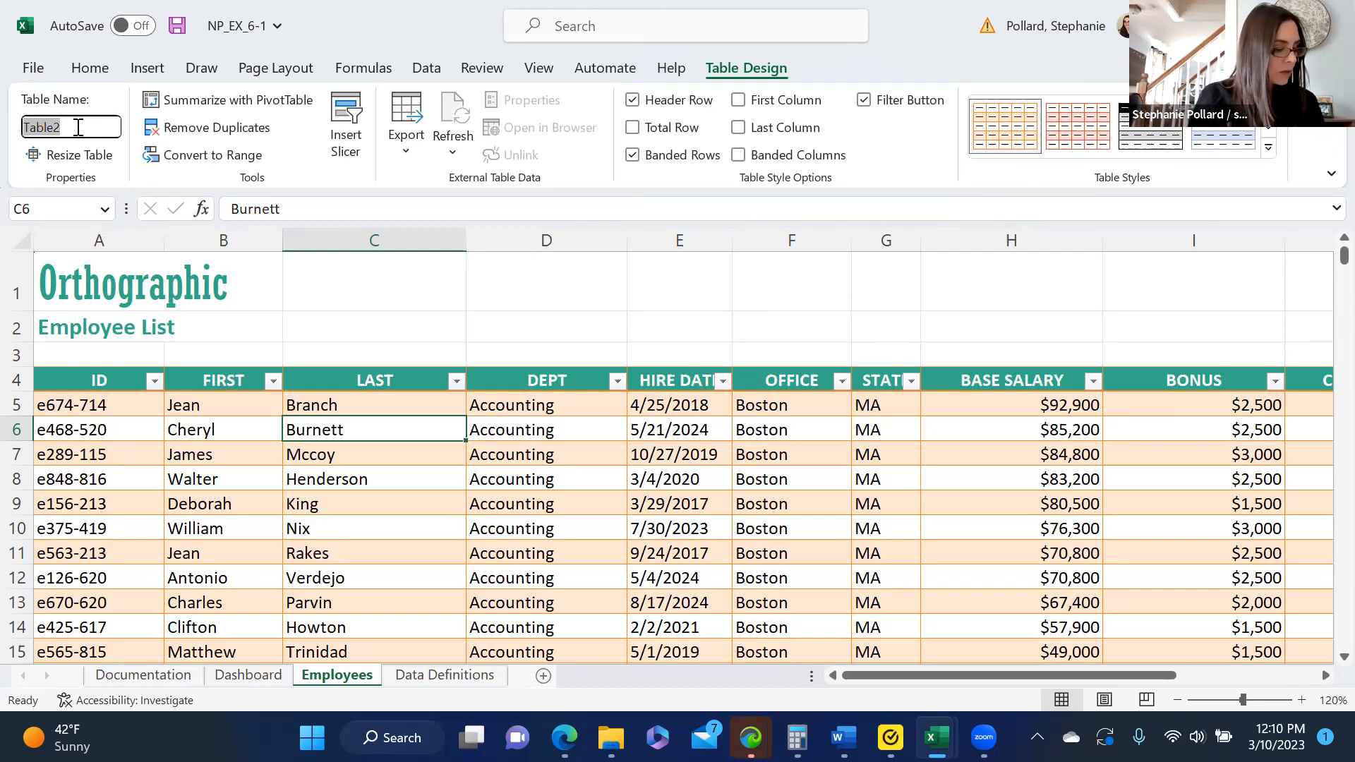
text(Employees)
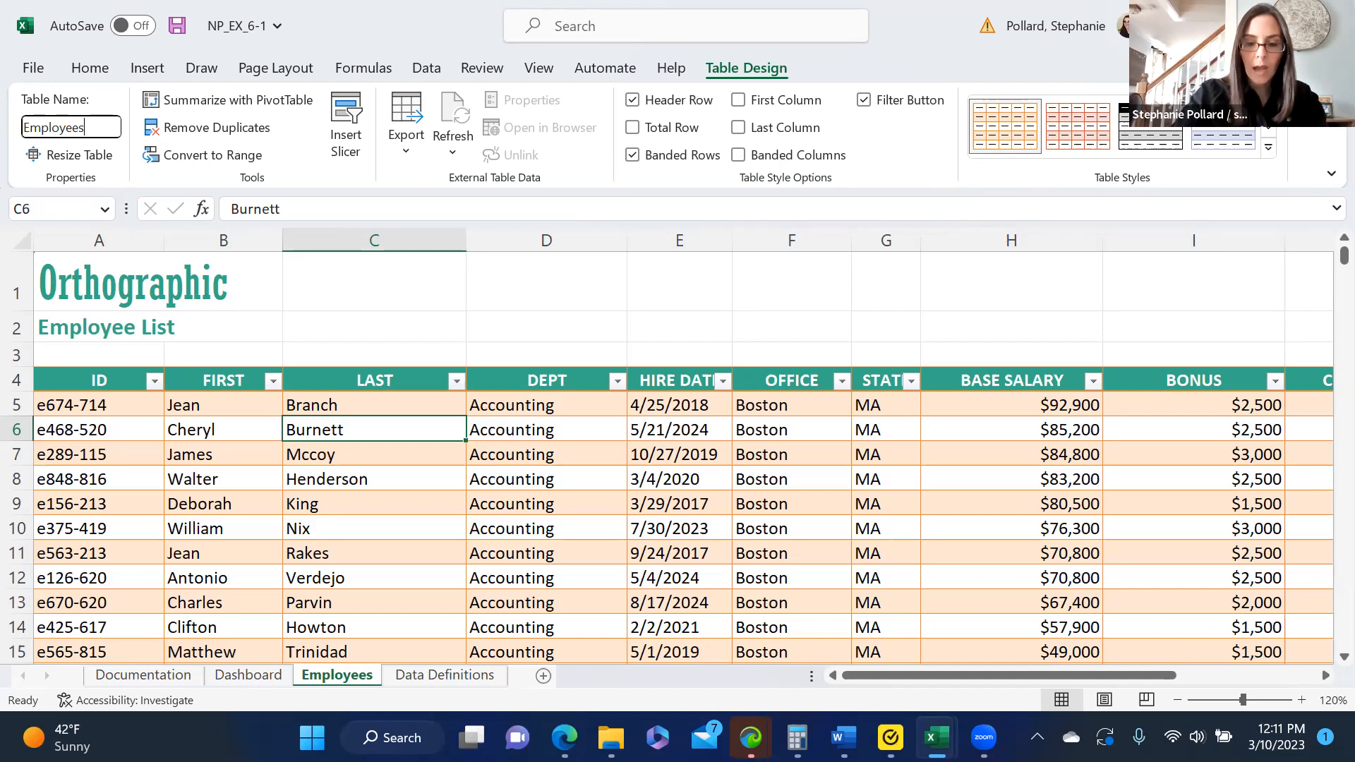
text(_Tbl)
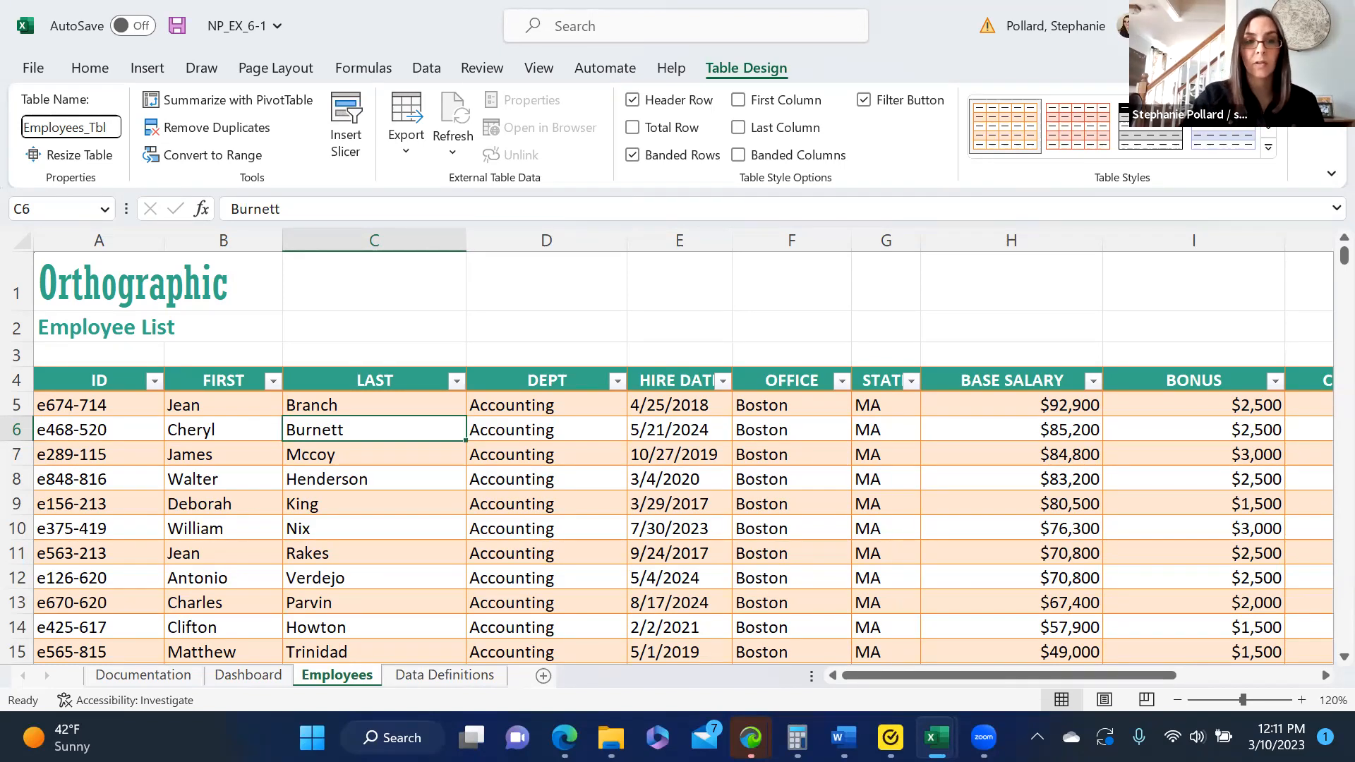
click(323, 305)
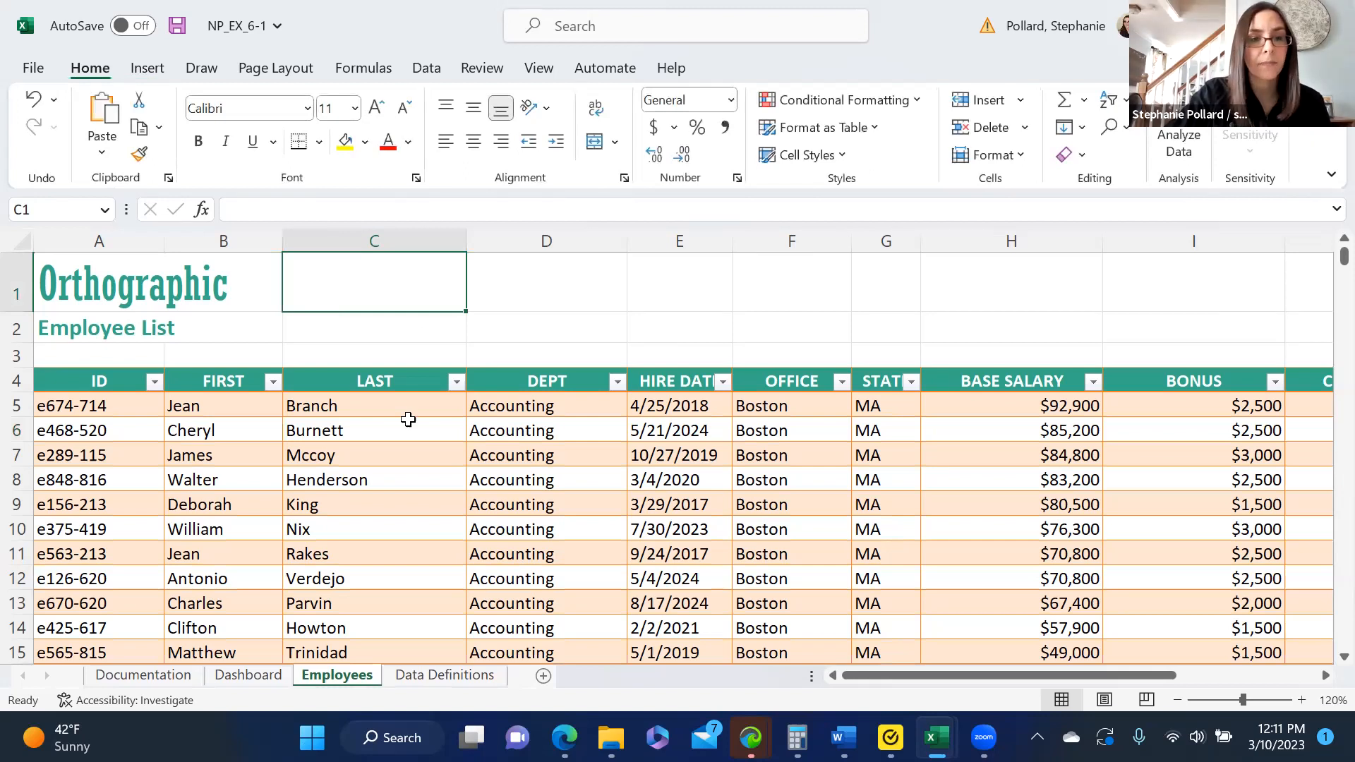
click(408, 431)
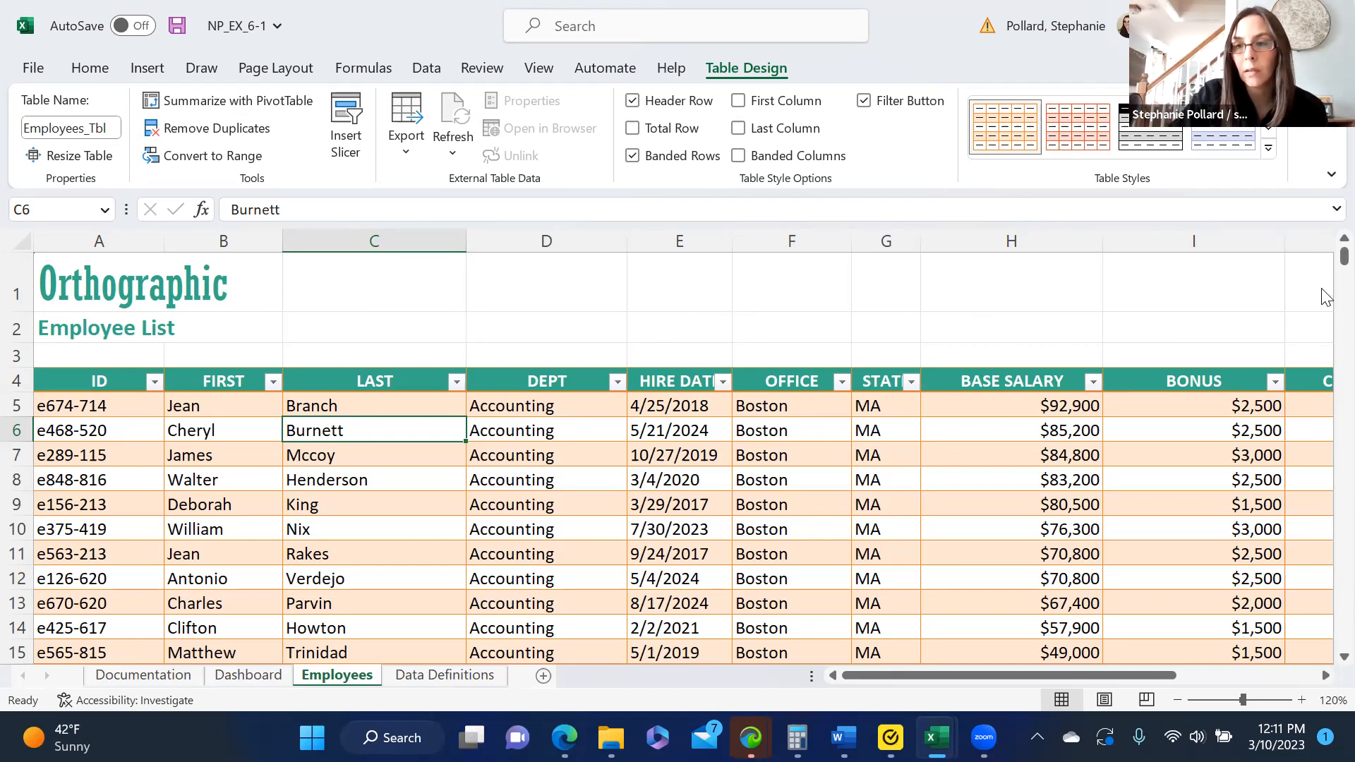
- Add a total row to the employee table and inspect the EVAL SCORE total's formula
mouse_move(1344, 258)
mouse_down()
mouse_move(1323, 305)
mouse_move(1322, 621)
mouse_move(1323, 254)
mouse_up()
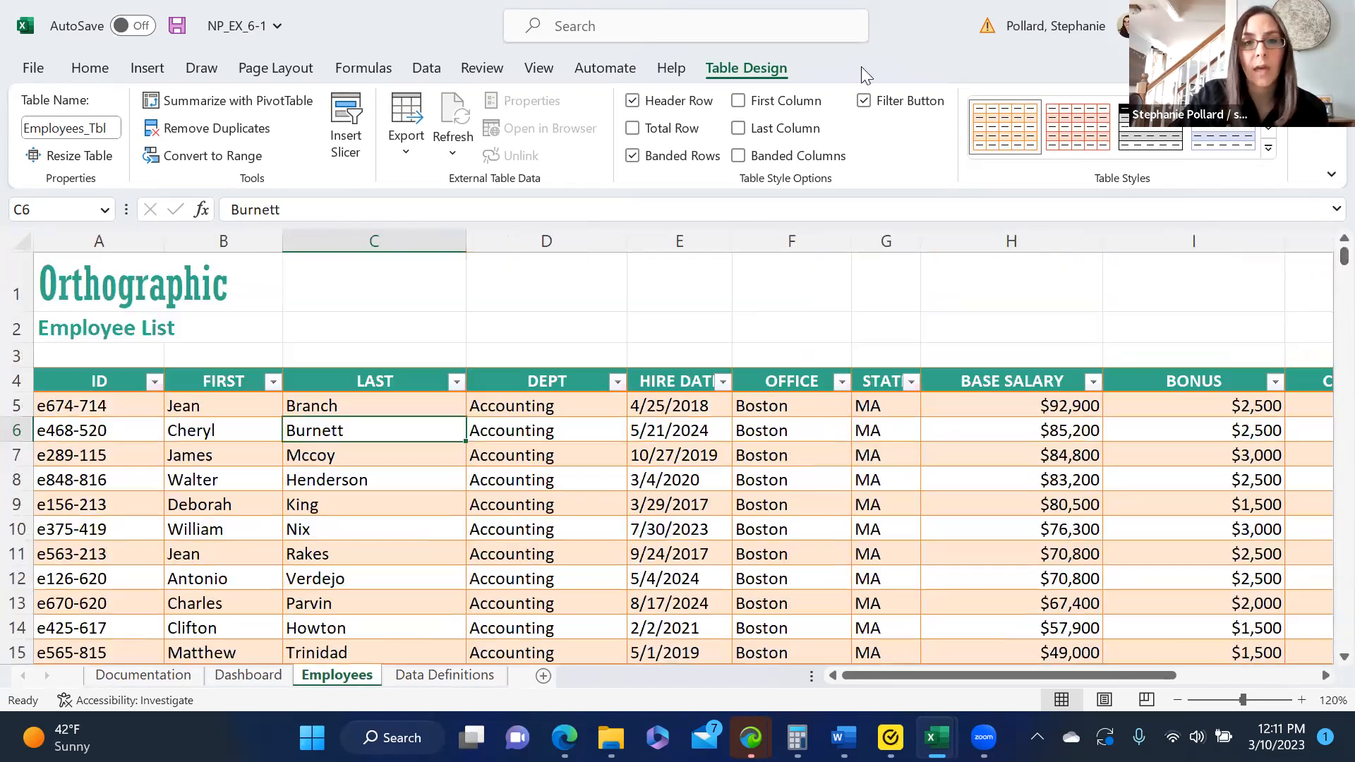
click(632, 129)
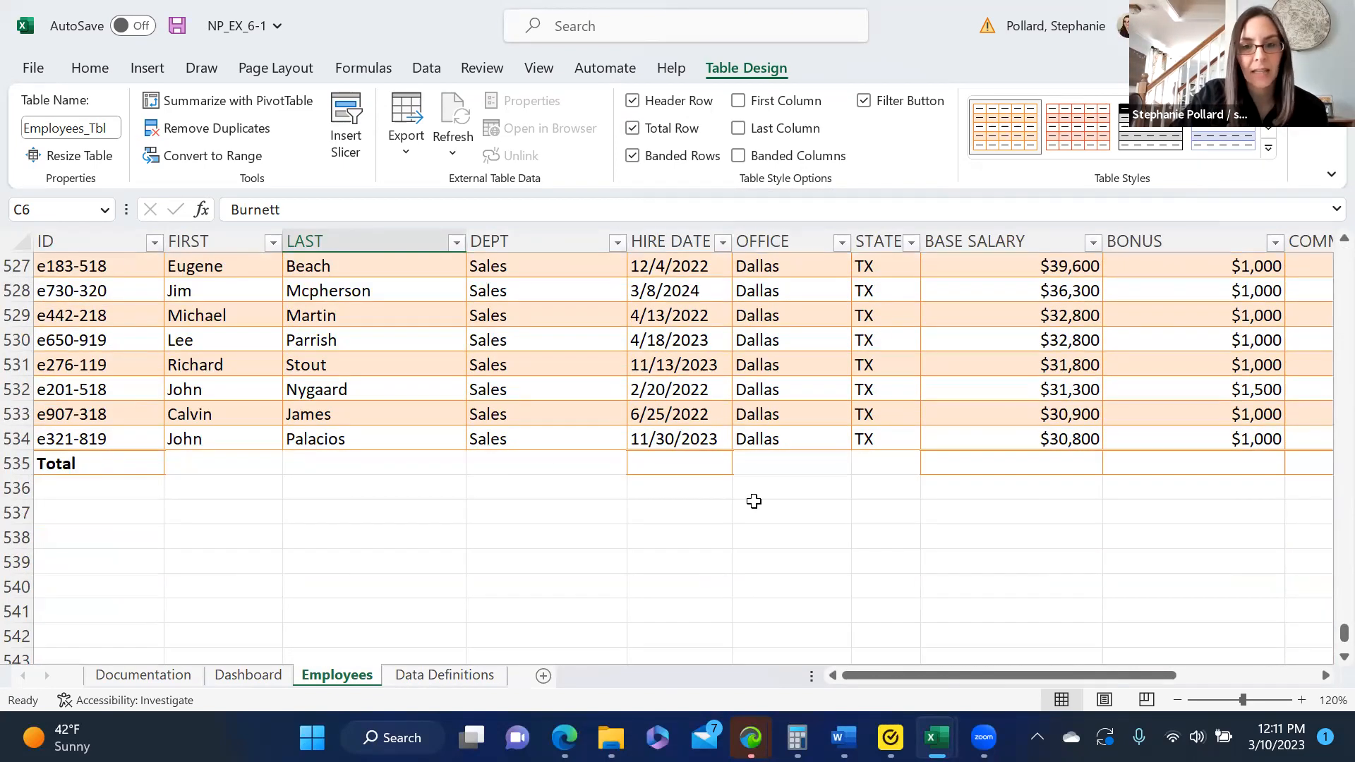
scroll(945, 590, right, 5)
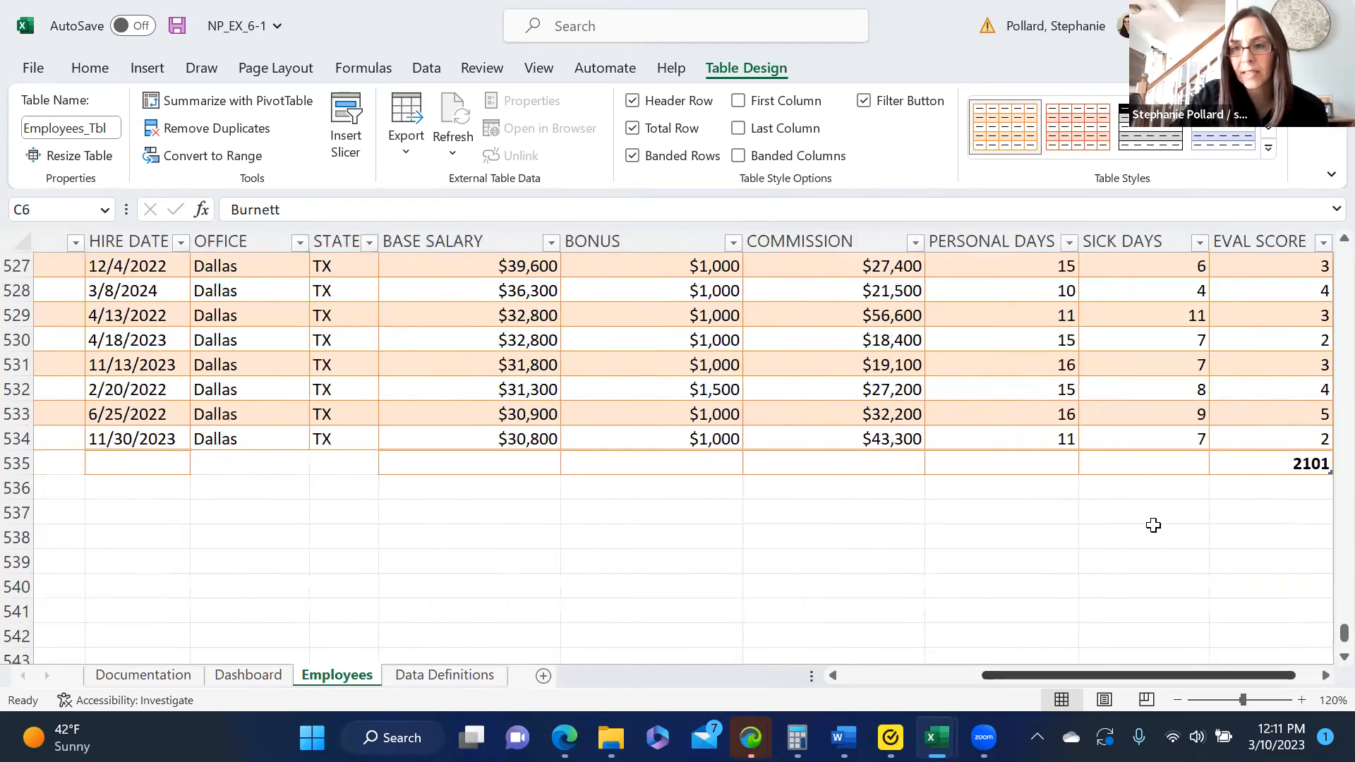
click(1279, 467)
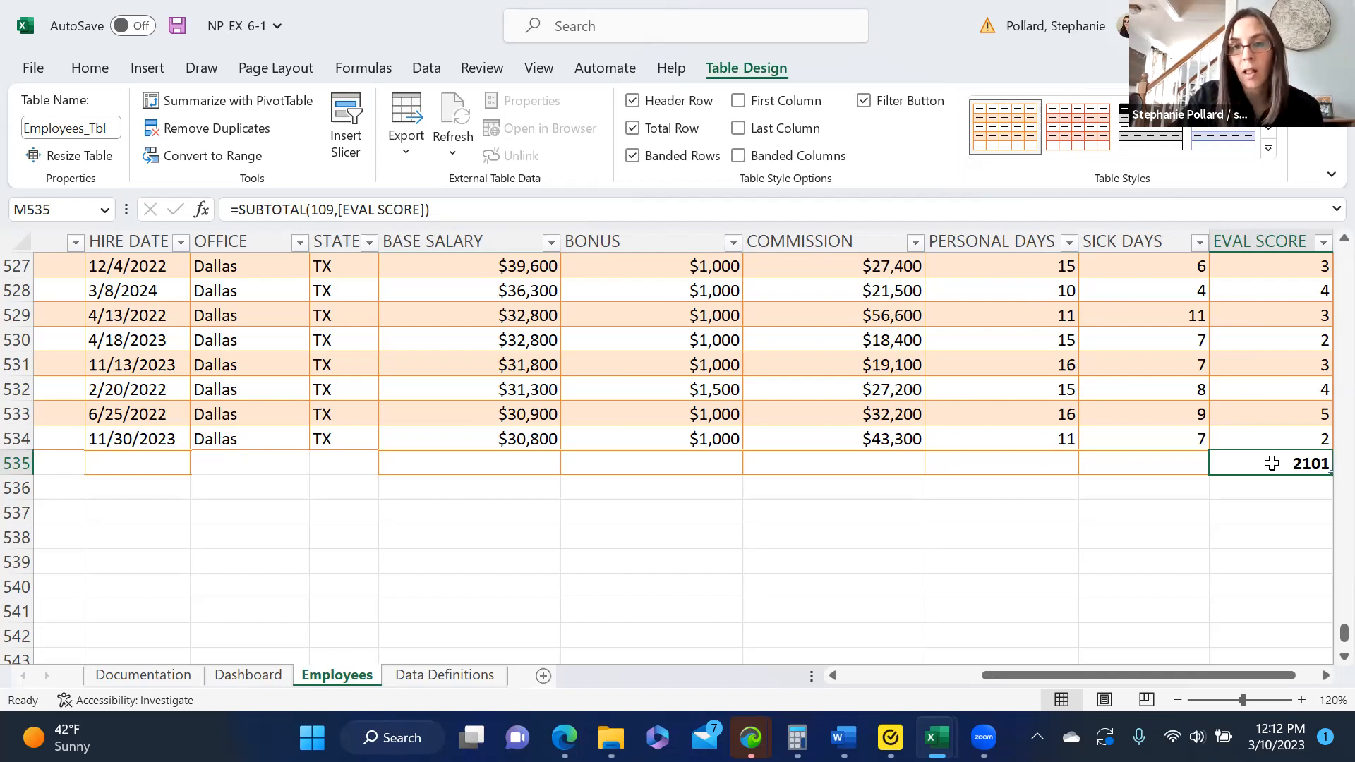
- Set the BASE SALARY cell of the total row to the Sum function
click(521, 464)
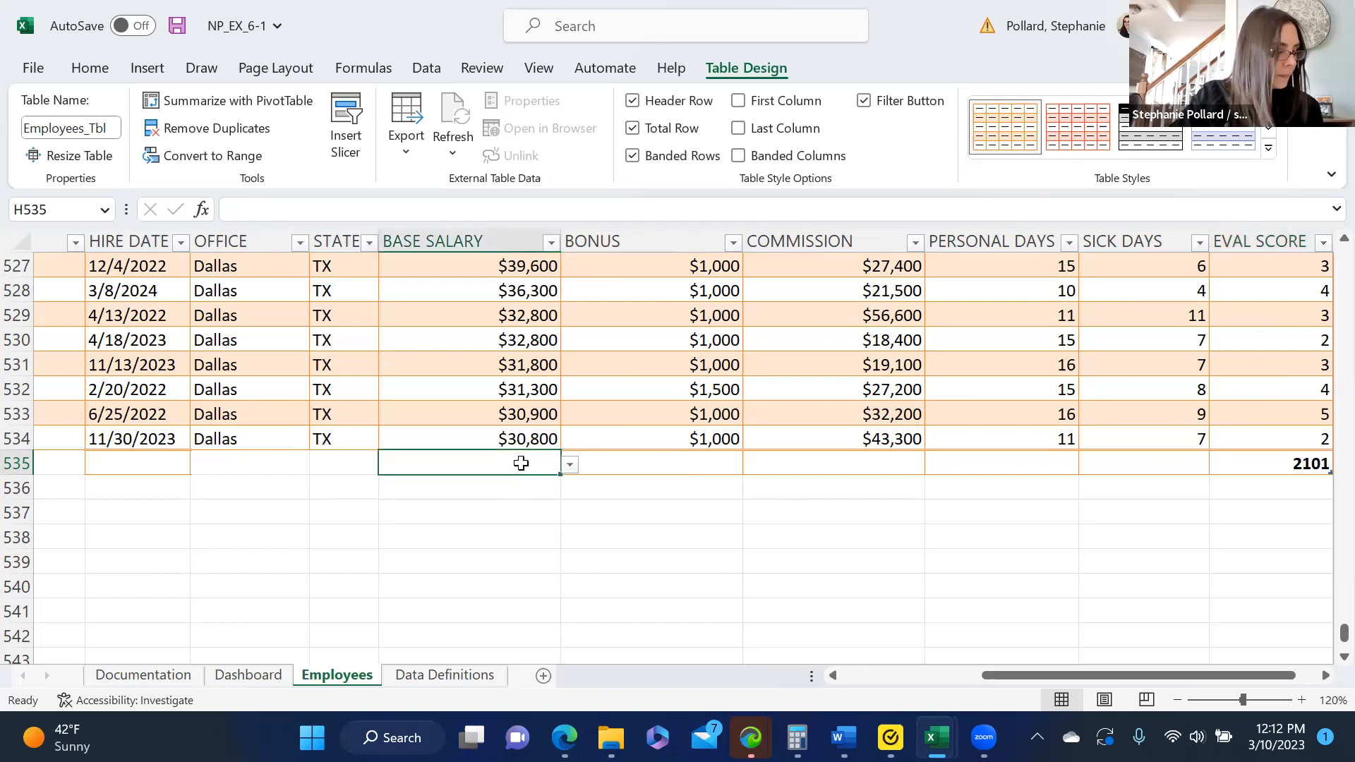
click(570, 466)
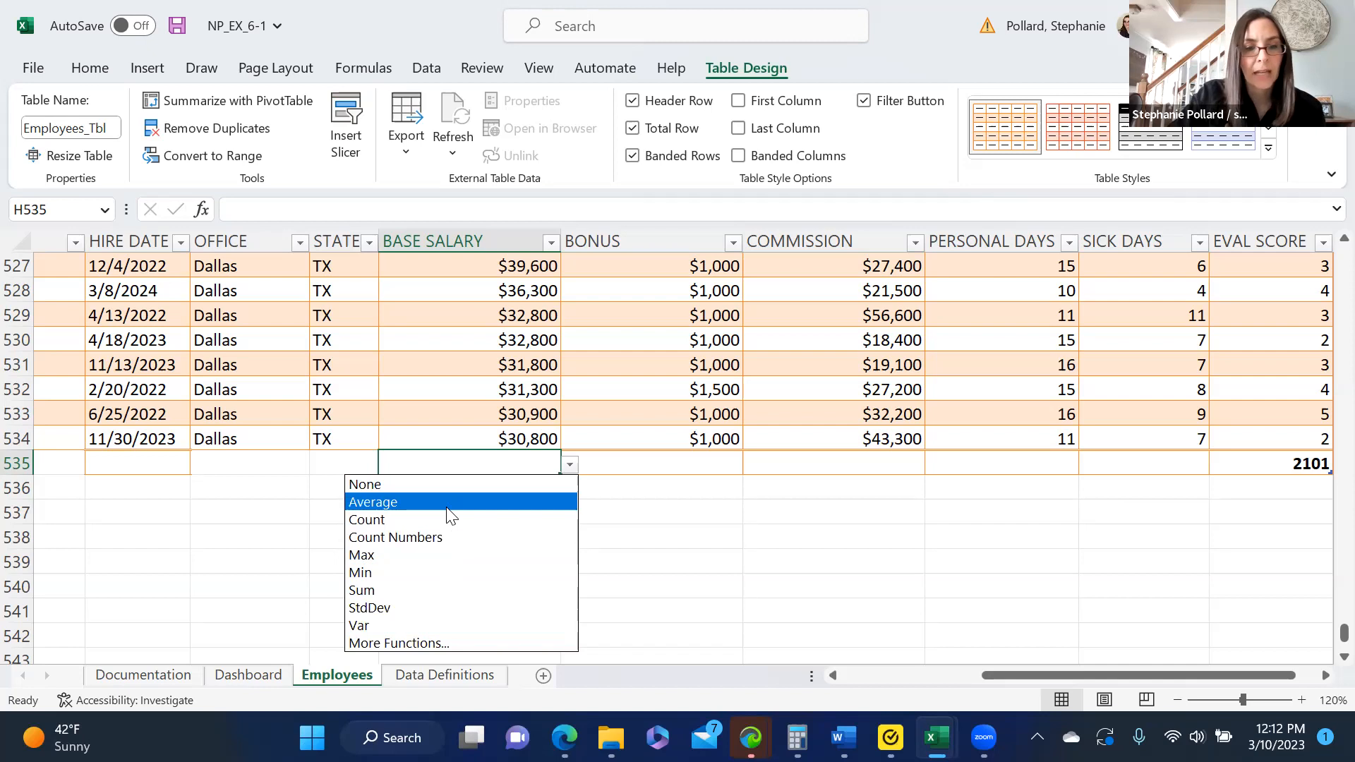
click(420, 587)
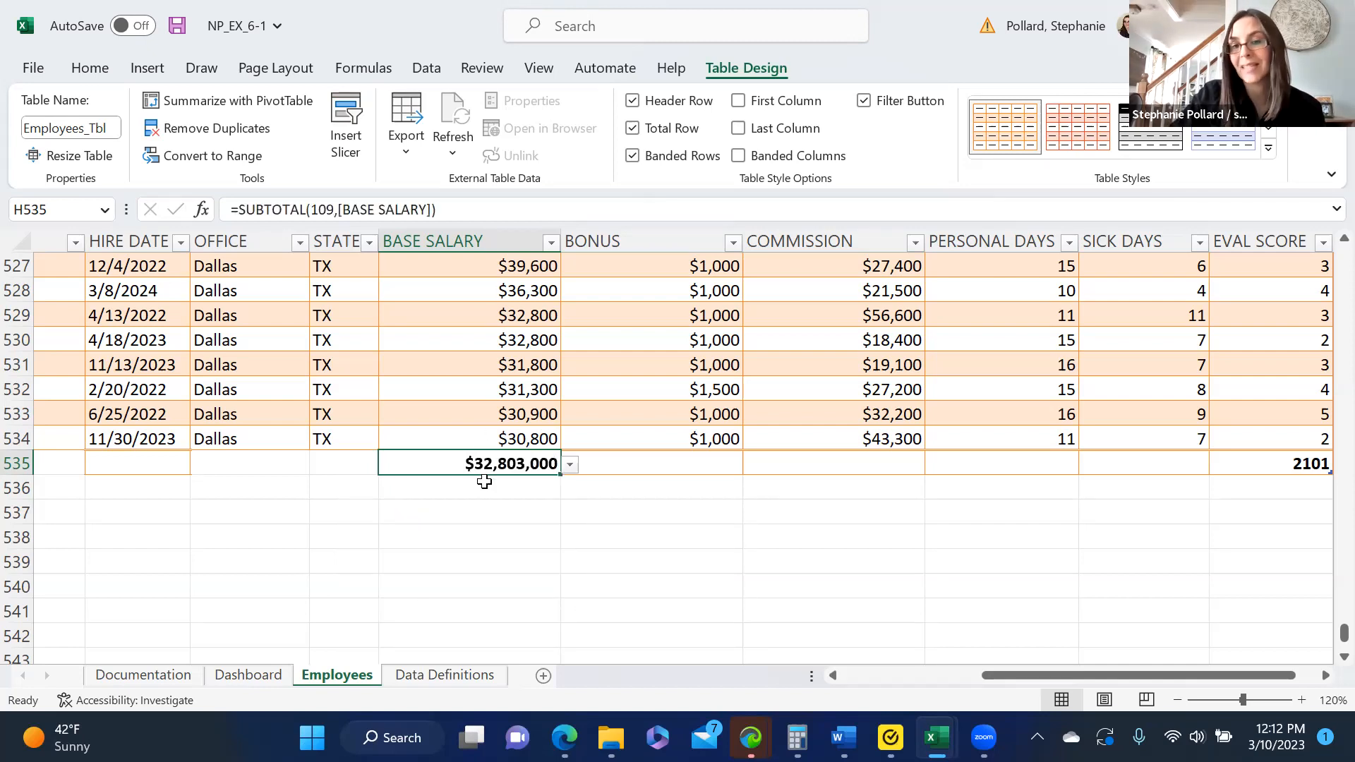
- Set the BONUS and COMMISSION cells of the total row to the Sum function
click(734, 479)
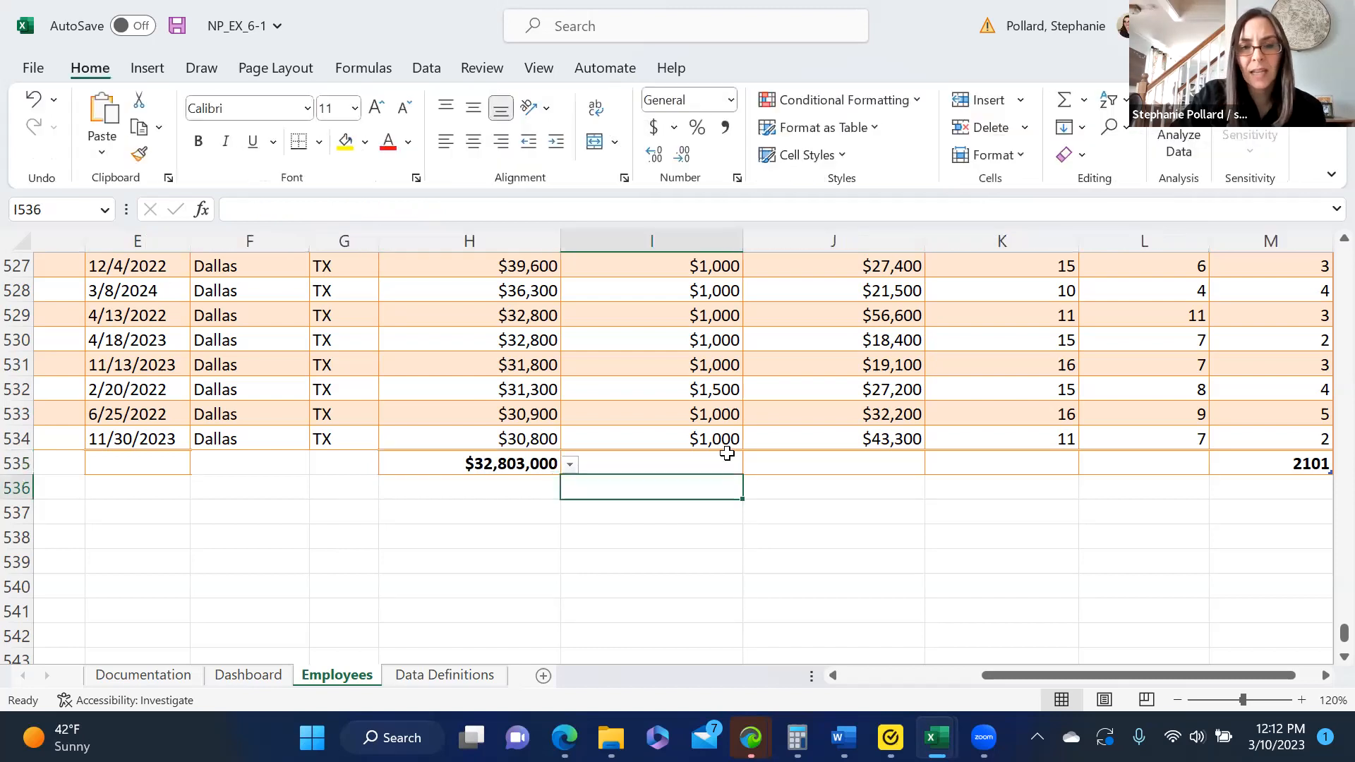
click(735, 462)
click(753, 464)
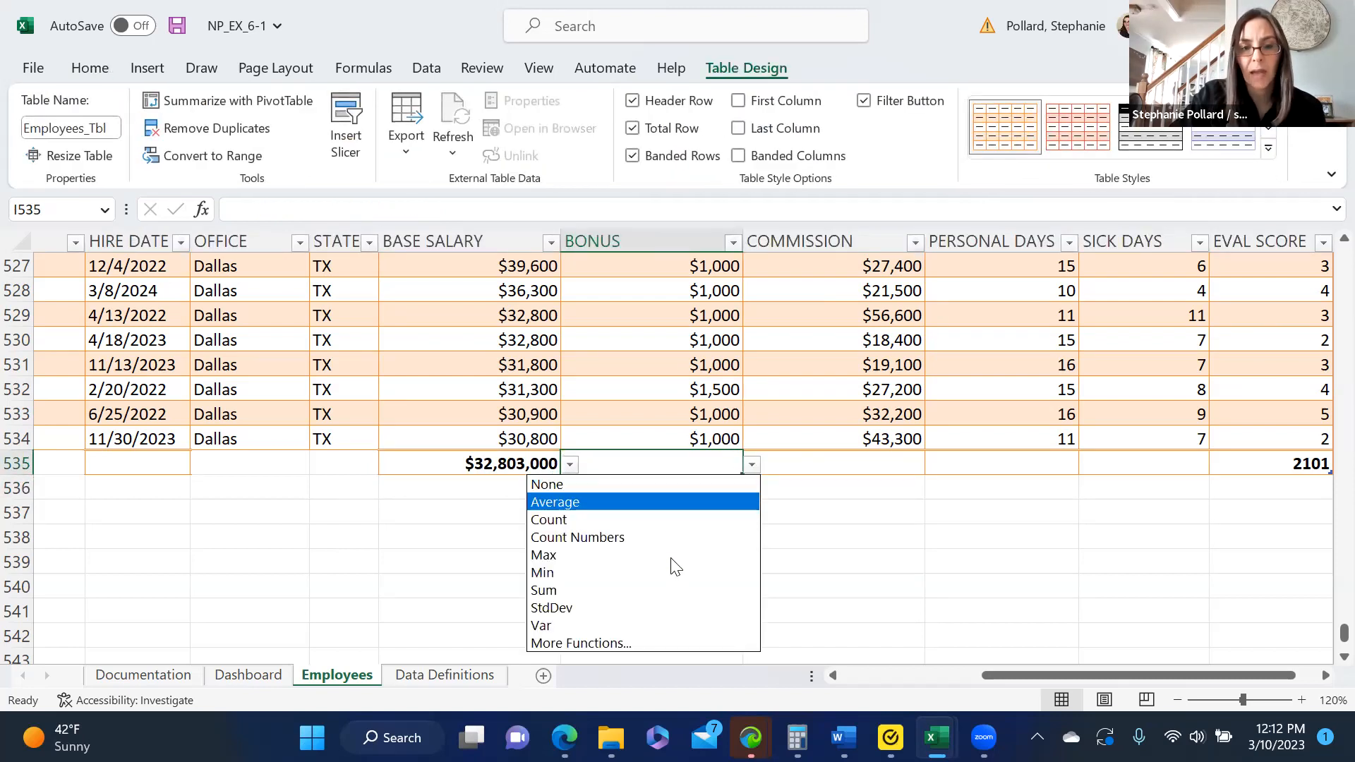
click(671, 588)
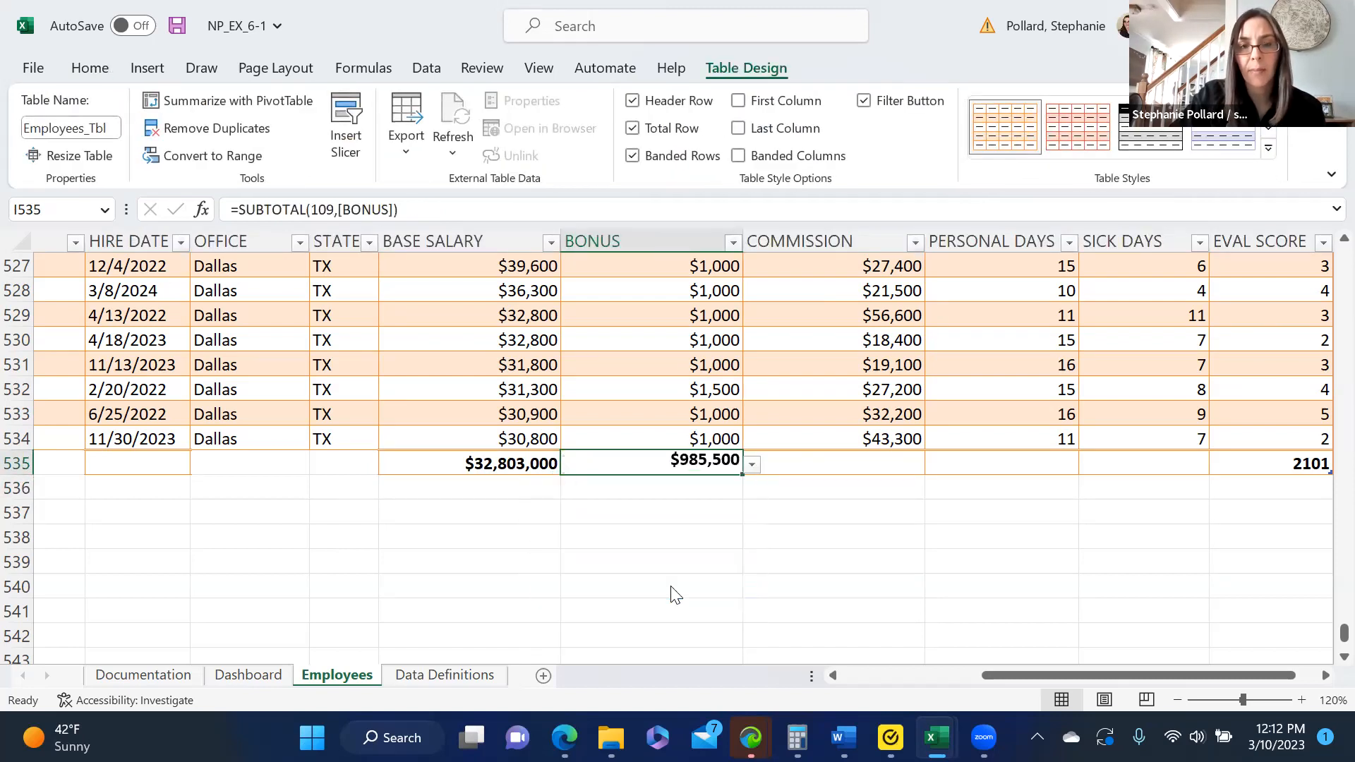
click(803, 467)
click(935, 465)
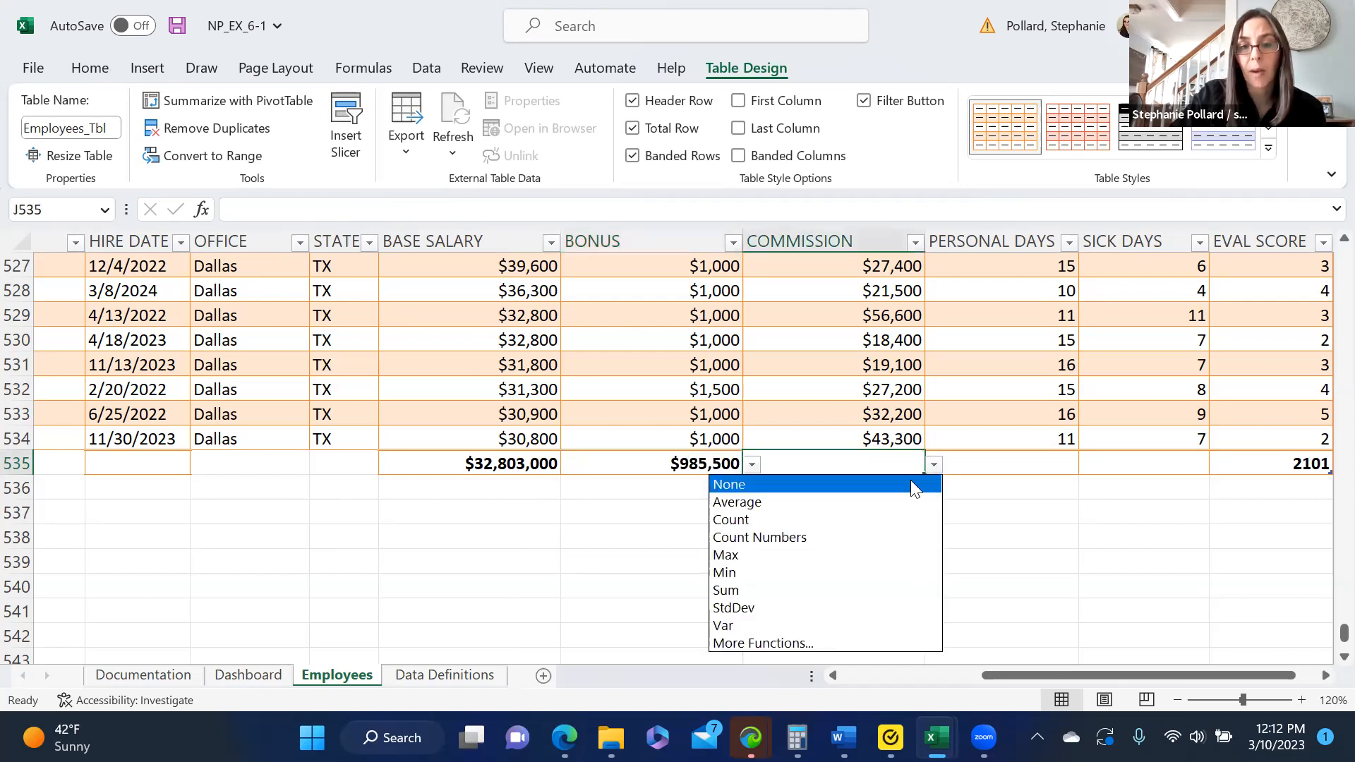
click(843, 590)
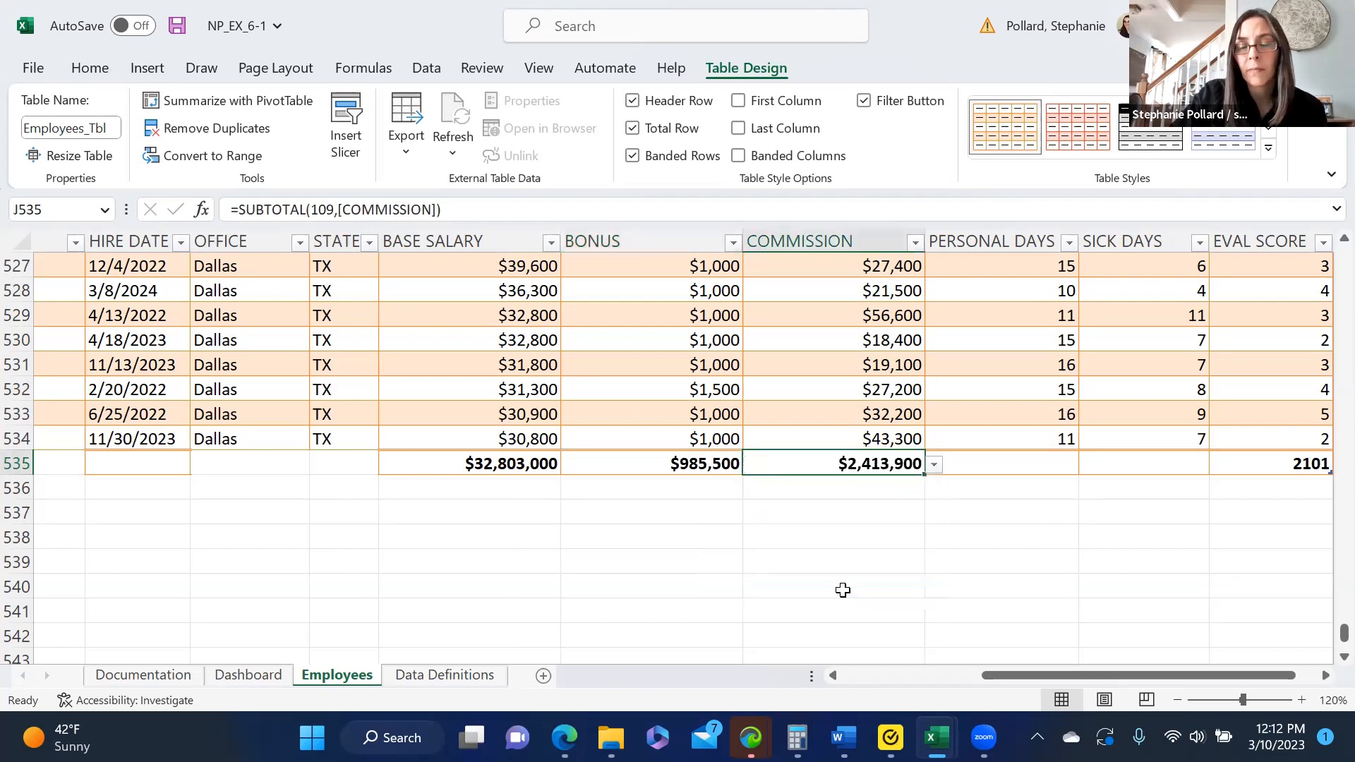
- Set the PERSONAL DAYS and SICK DAYS cells of the total row to the Average function
click(986, 466)
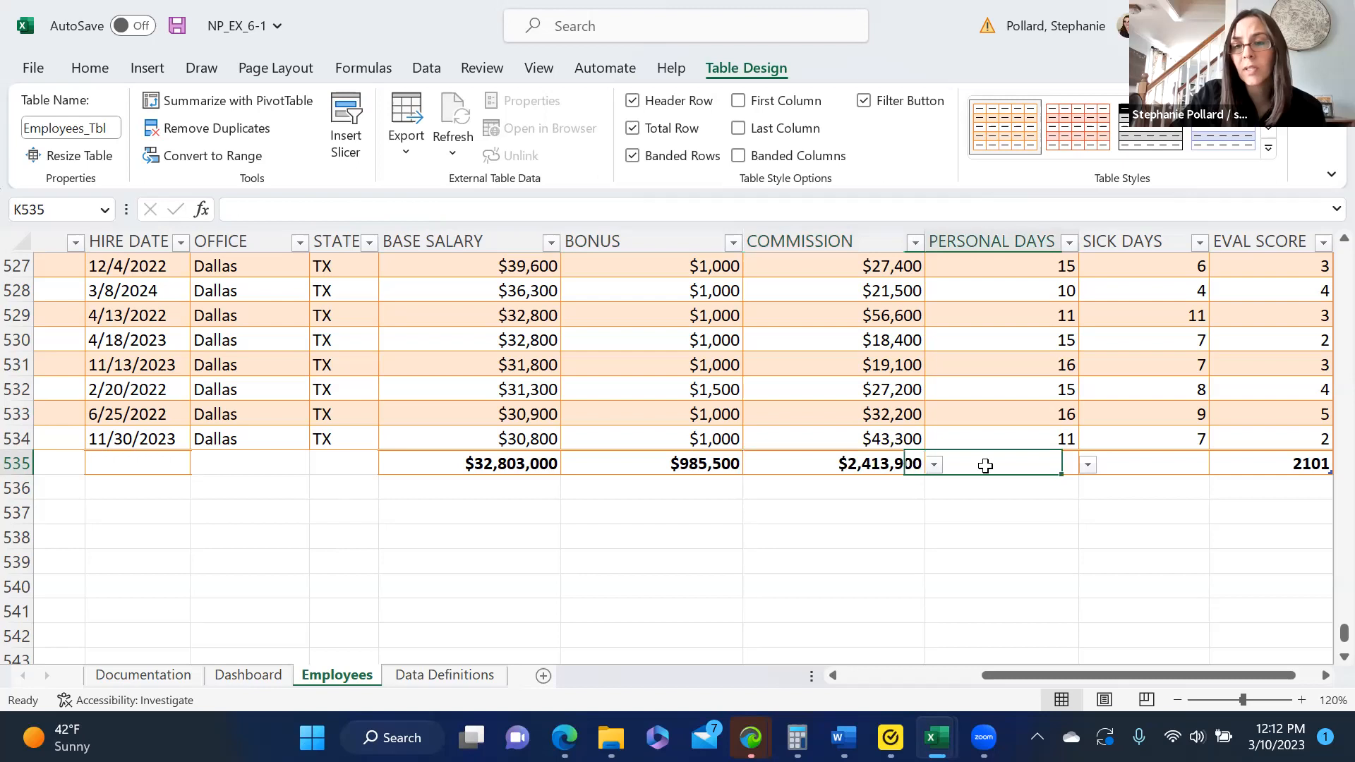
click(1088, 466)
click(1014, 503)
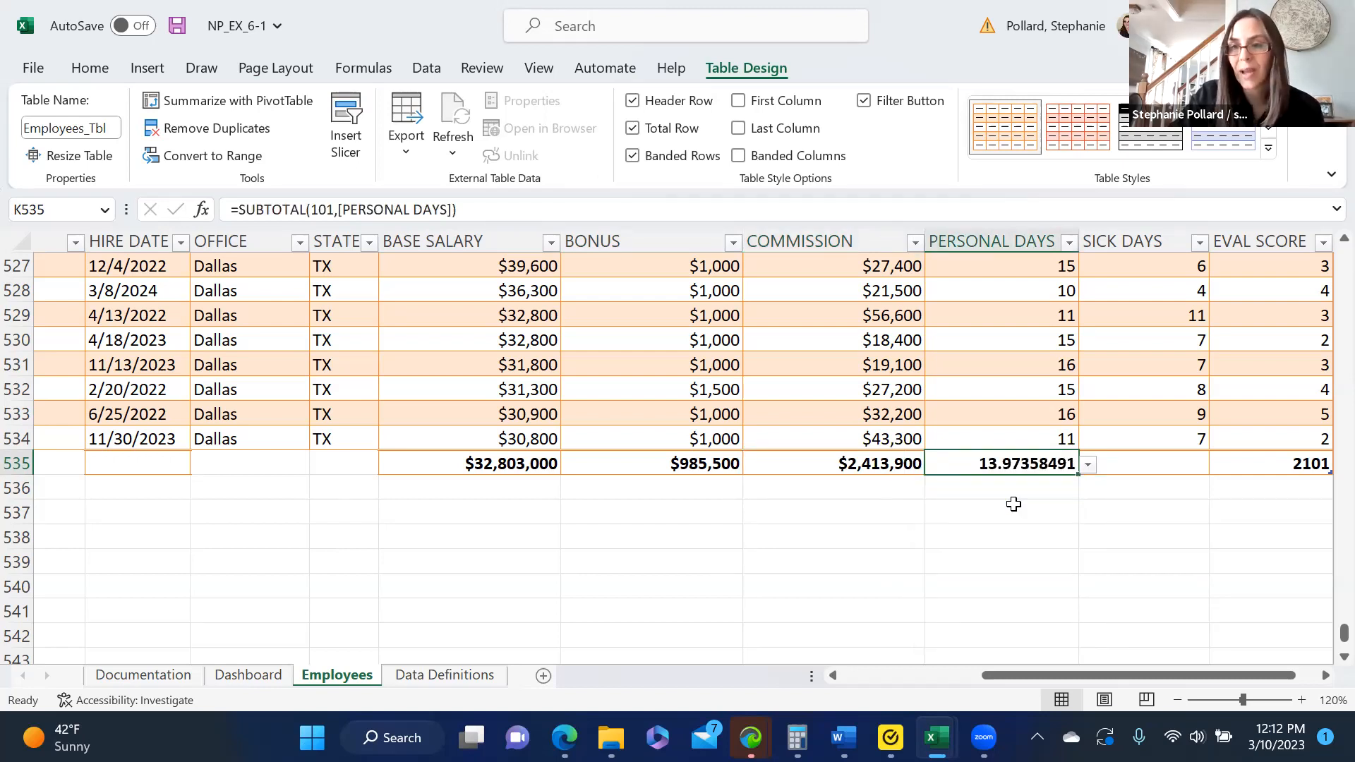
click(1133, 466)
click(1219, 463)
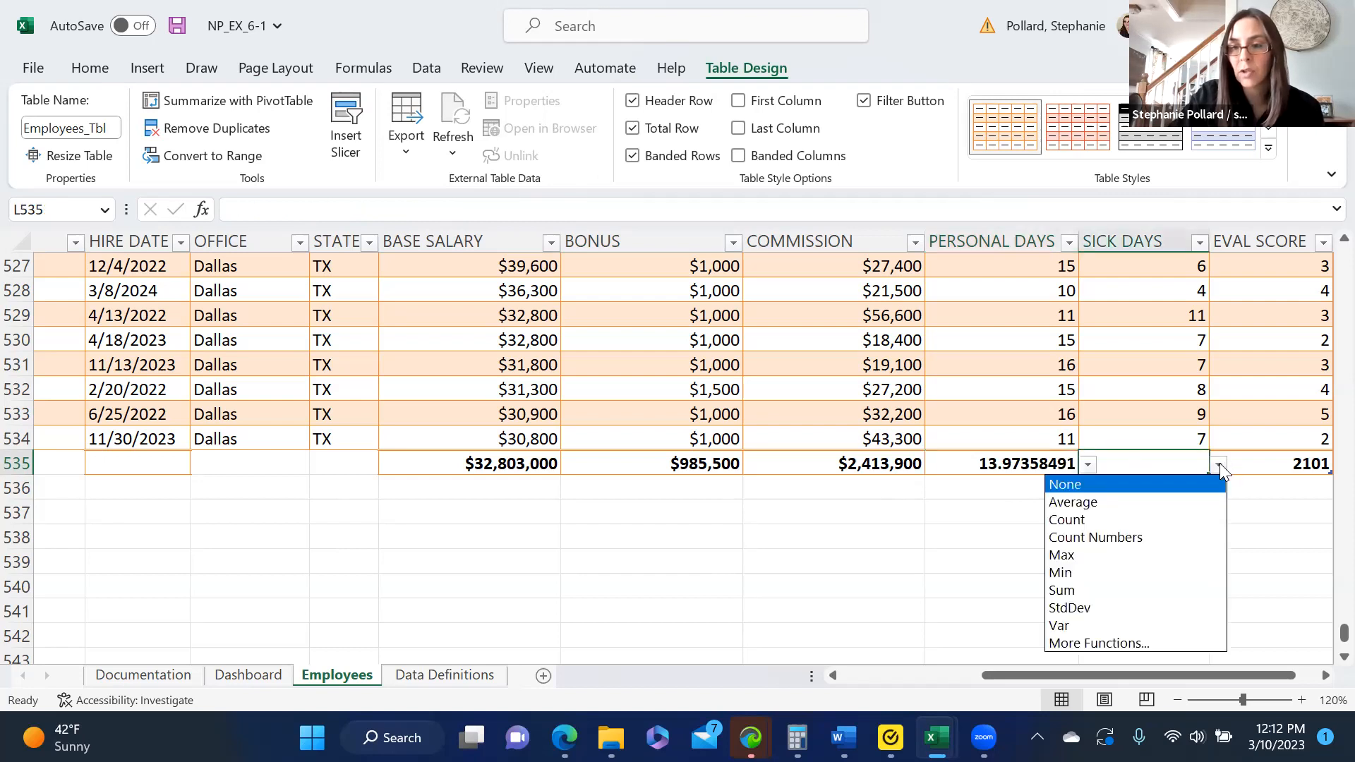
click(1113, 502)
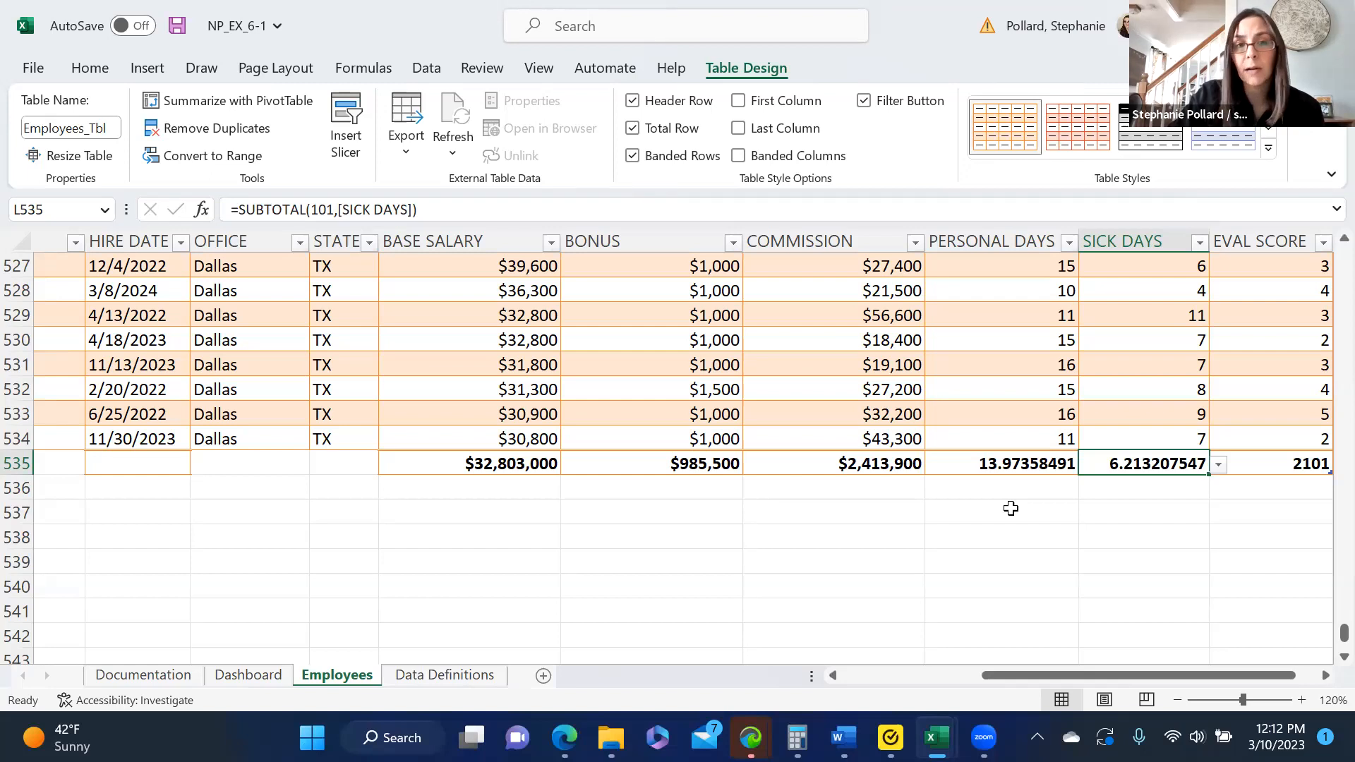
- Format the PERSONAL DAYS average in the total row to show seven decimal places
click(1001, 466)
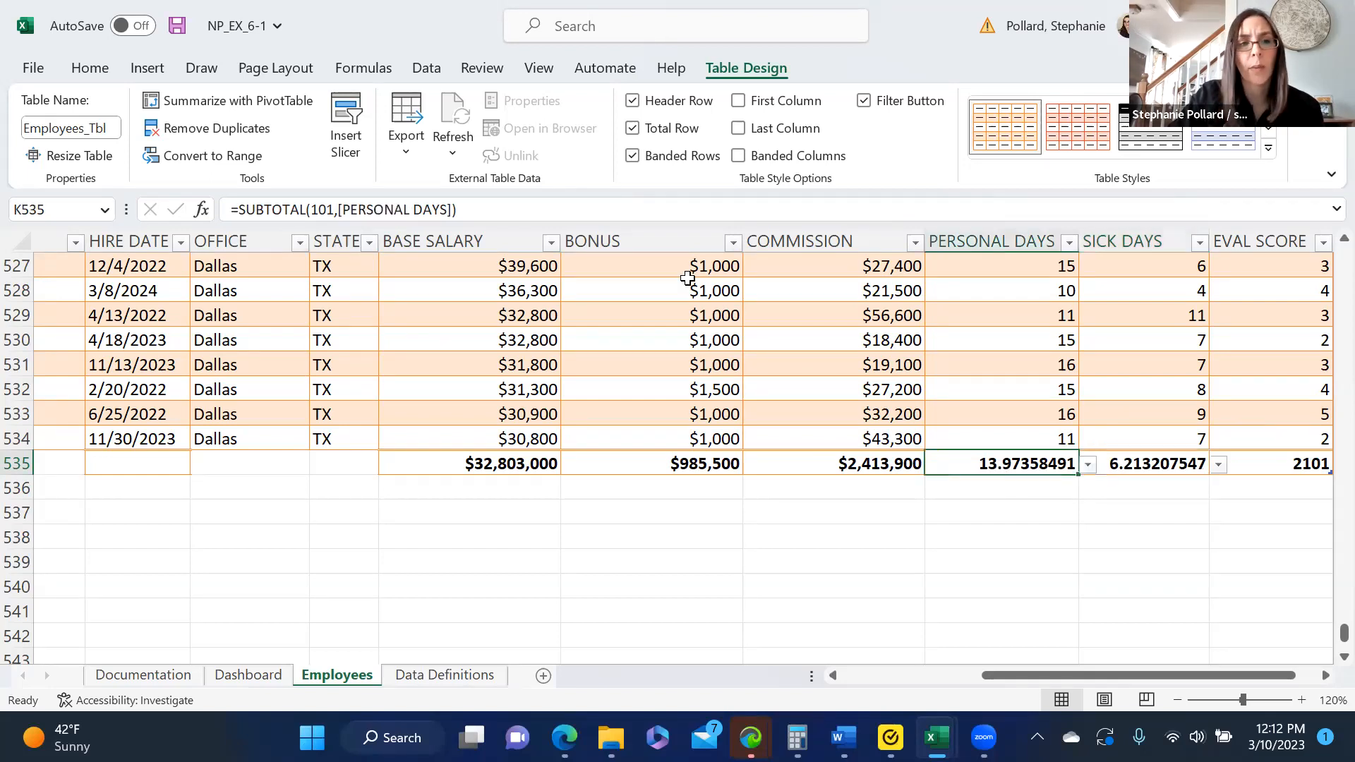
click(78, 72)
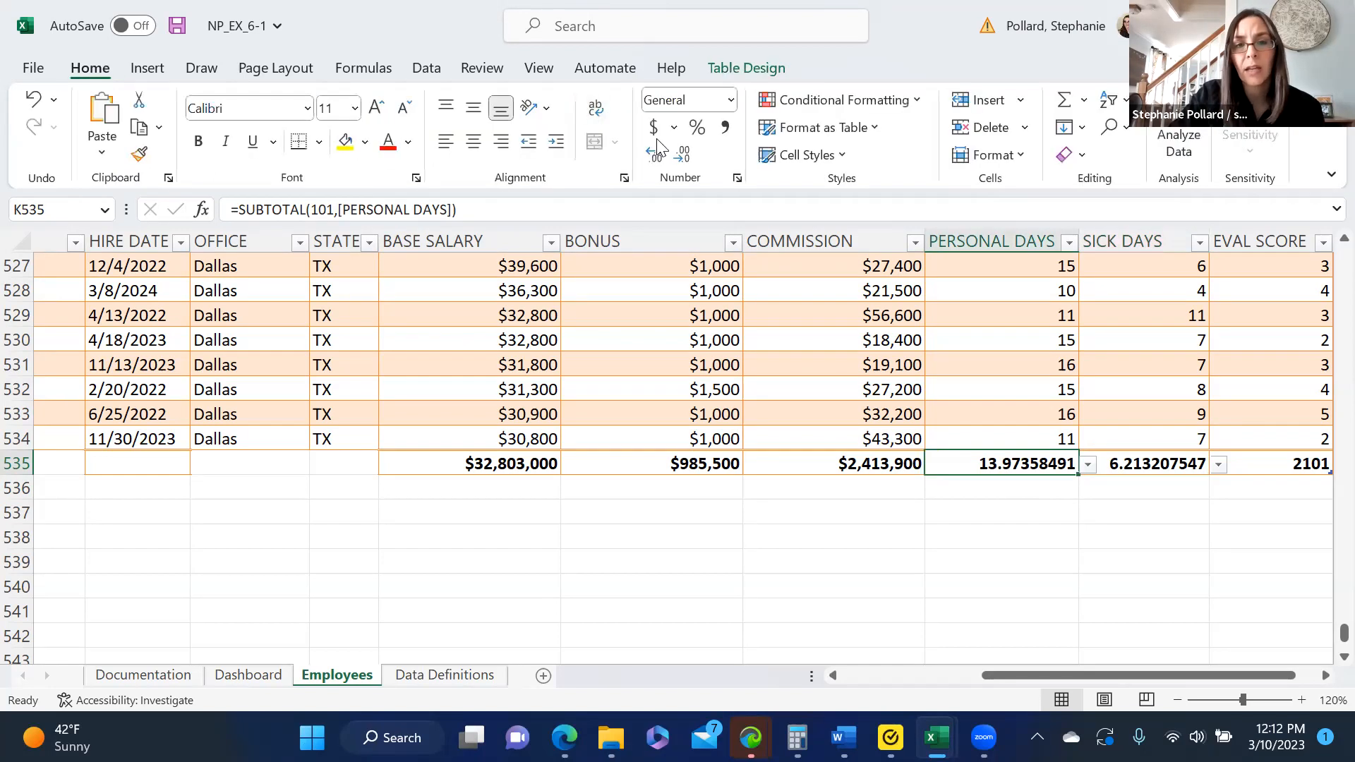
click(682, 157)
click(654, 156)
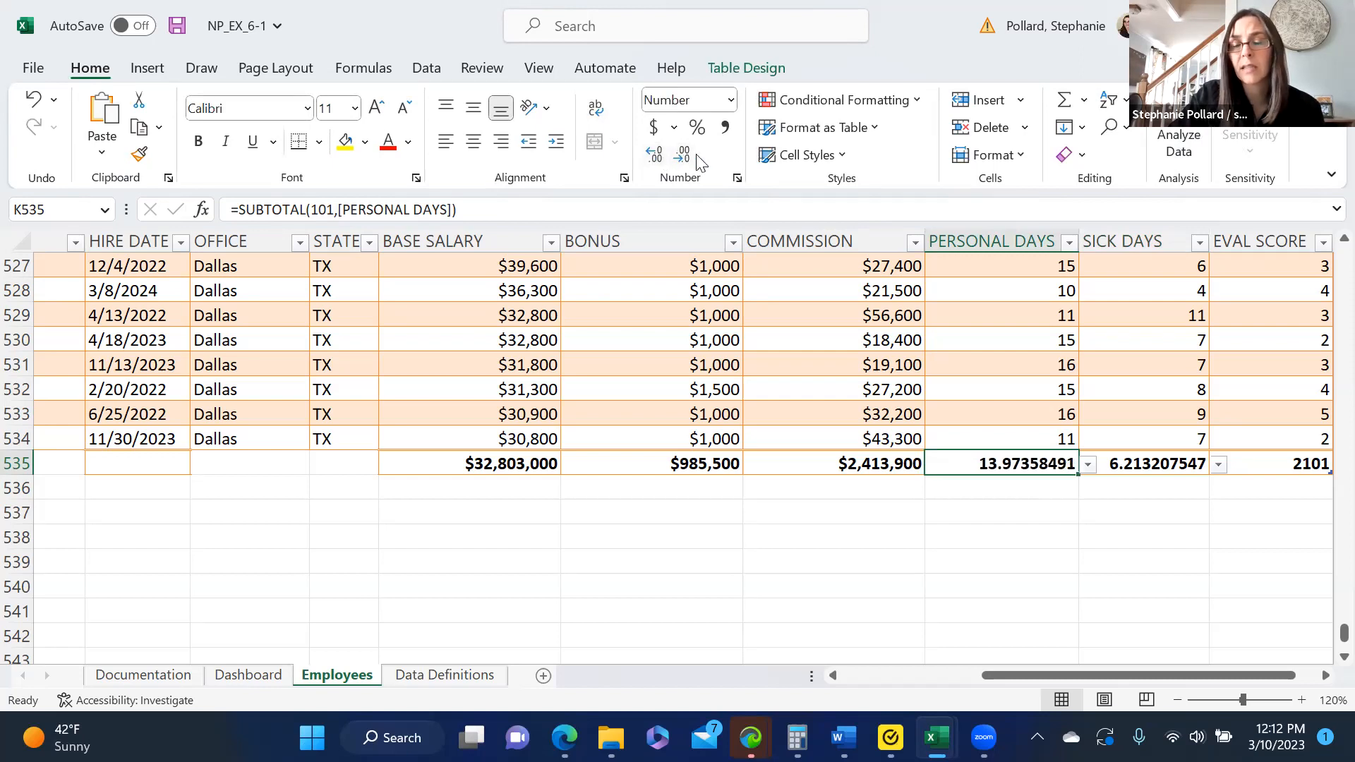
click(683, 155)
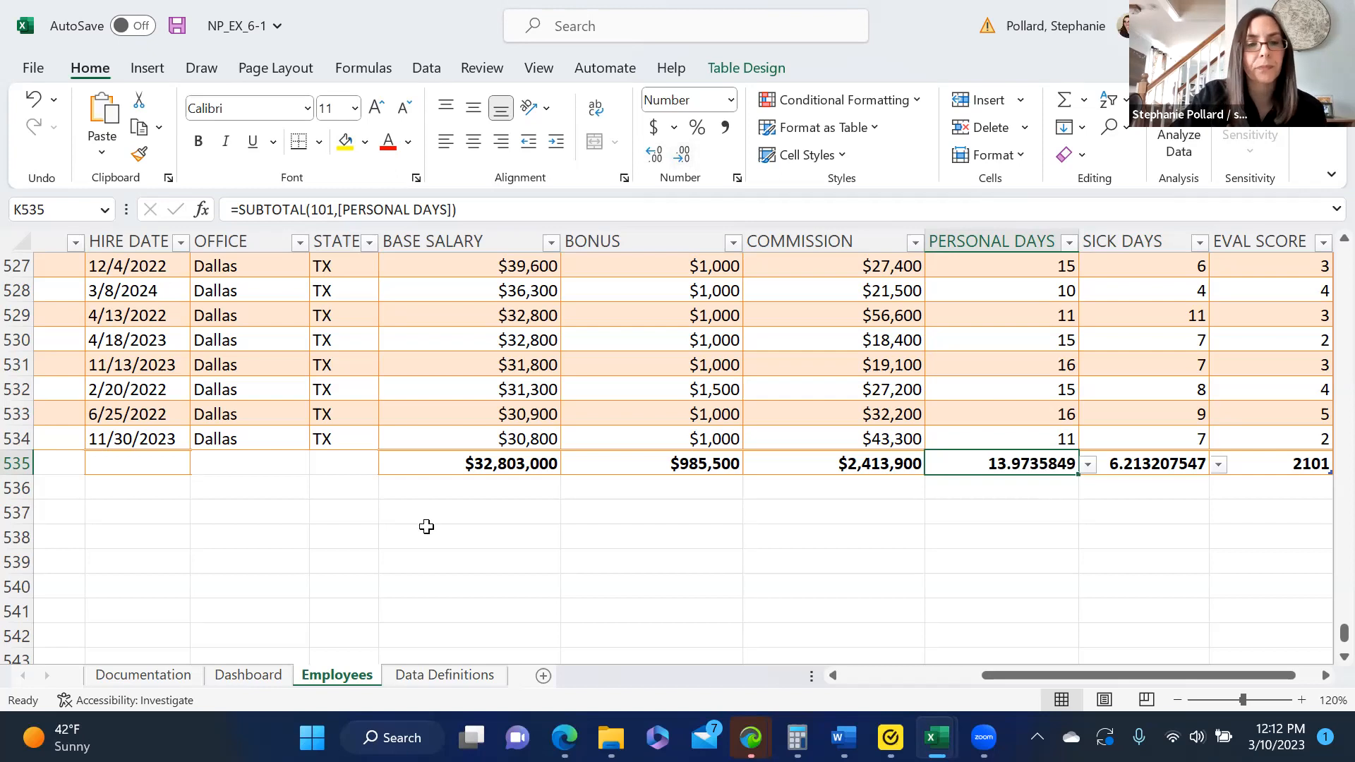
click(750, 70)
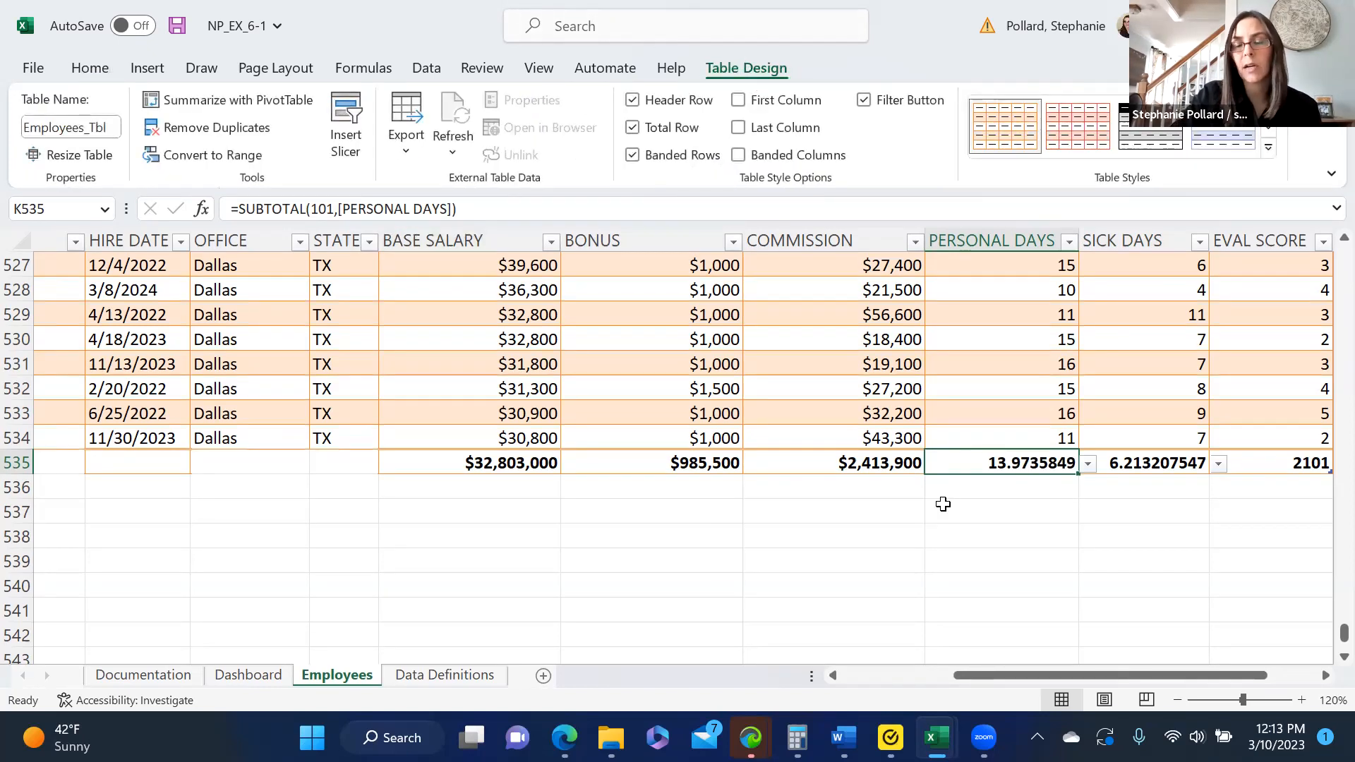
- Delete the entire worksheet row 10 from the employee table
drag(1327, 600, 1325, 212)
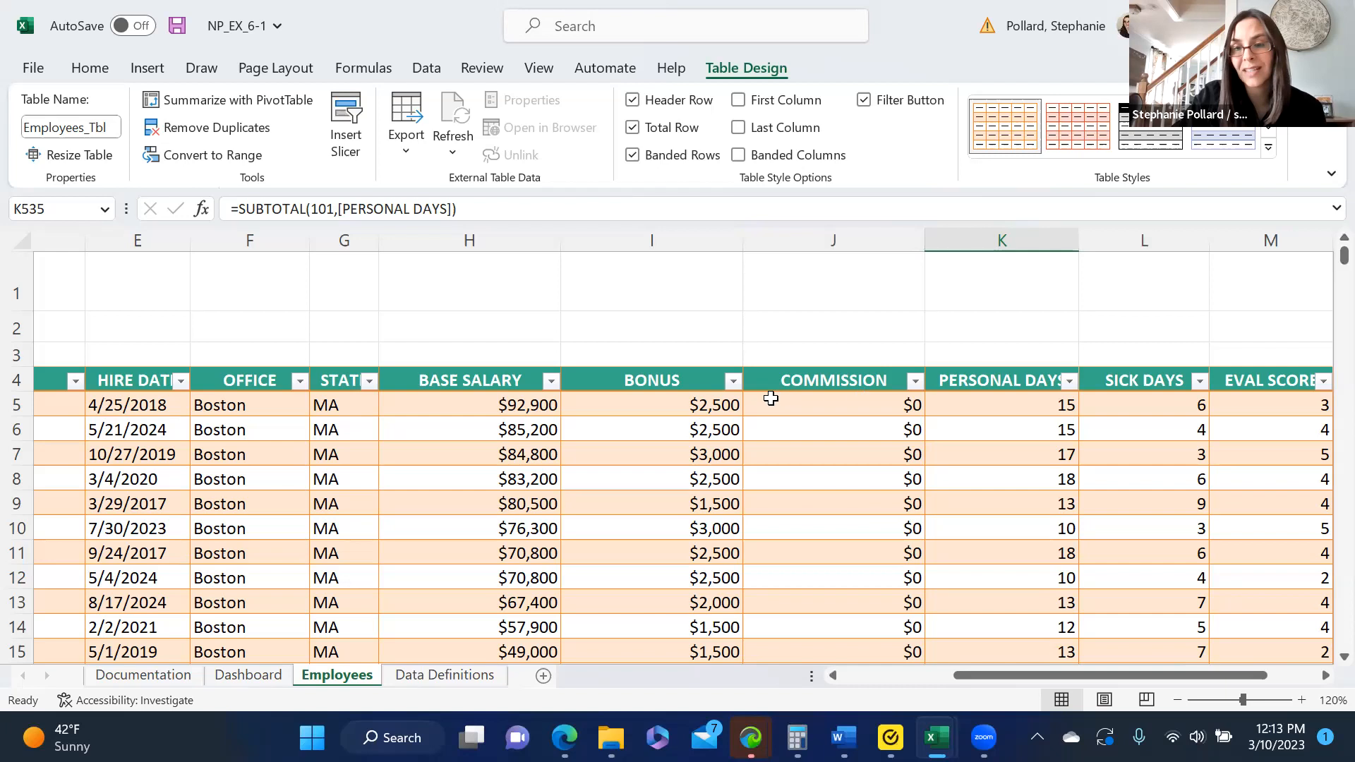
drag(1344, 257, 1325, 335)
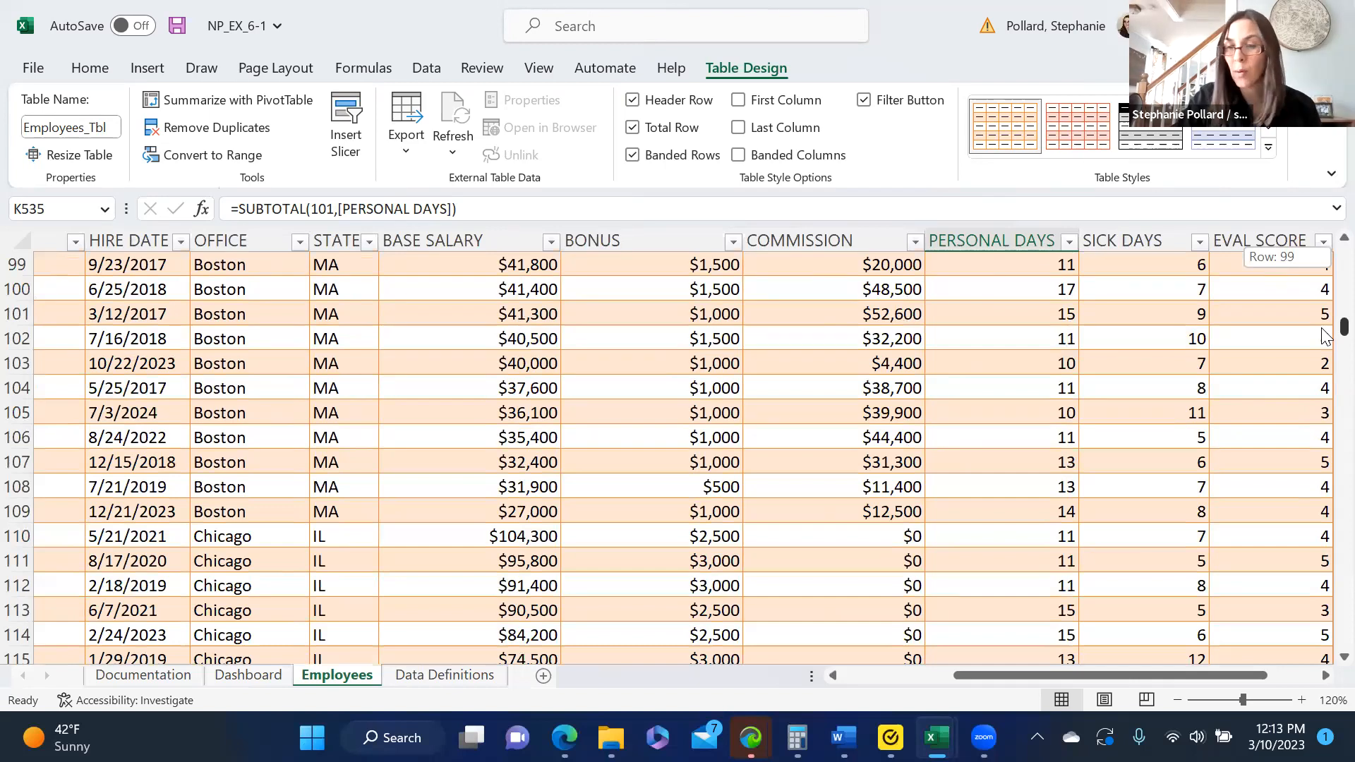
drag(1326, 335, 1326, 270)
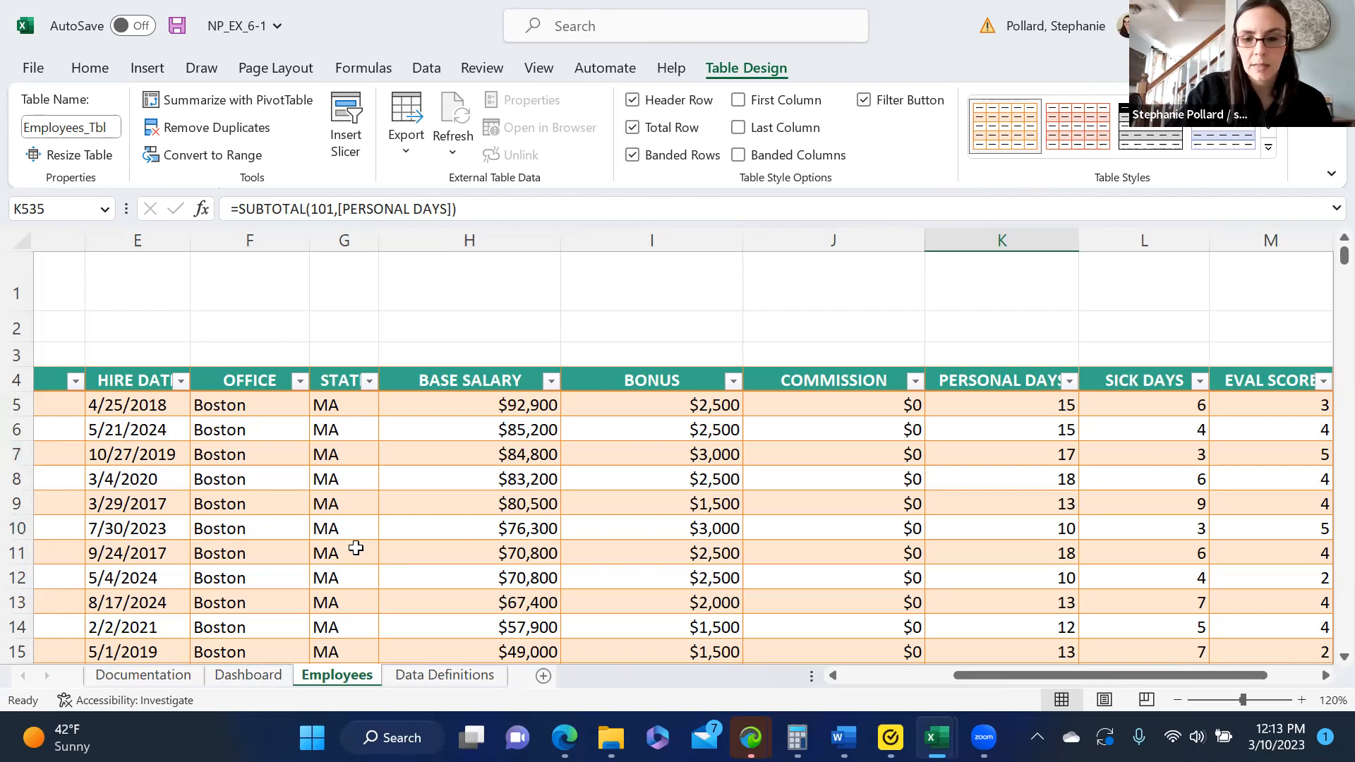
drag(970, 677, 820, 706)
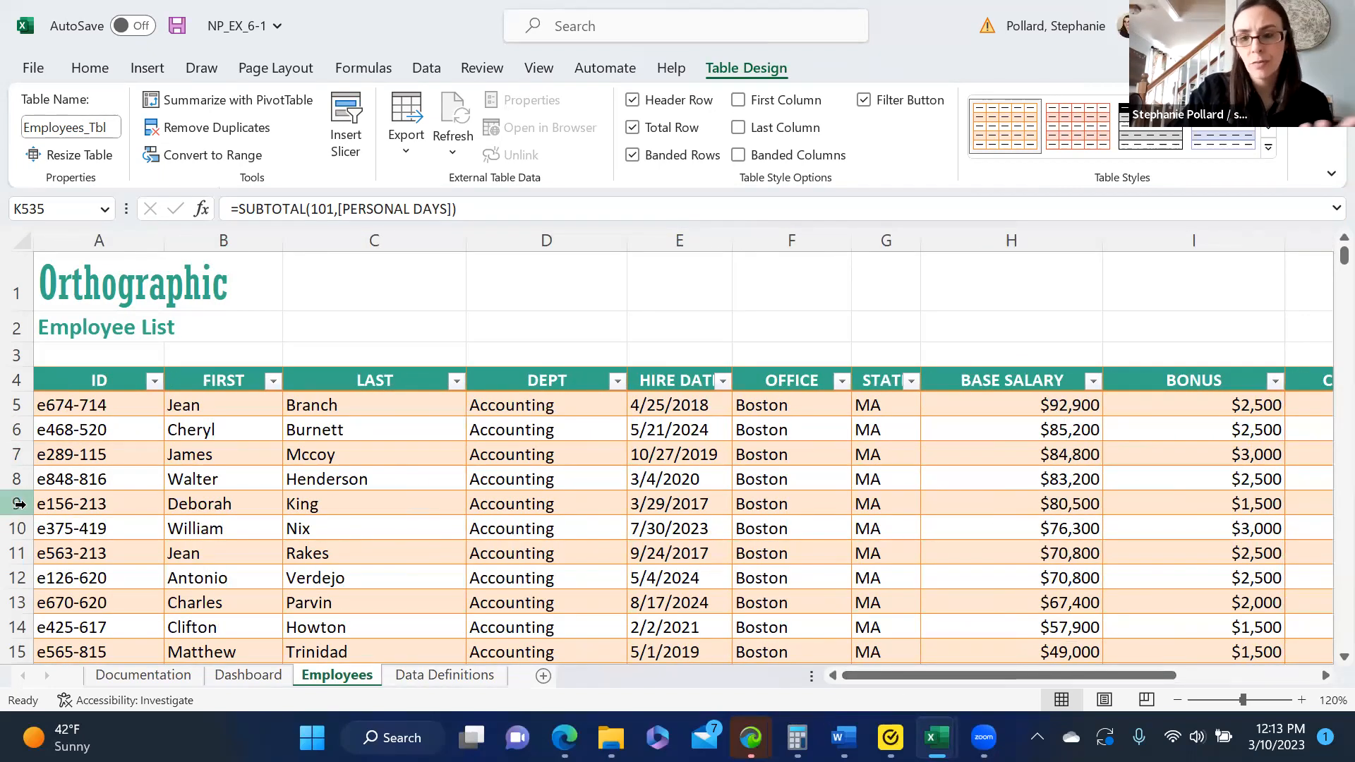
click(18, 530)
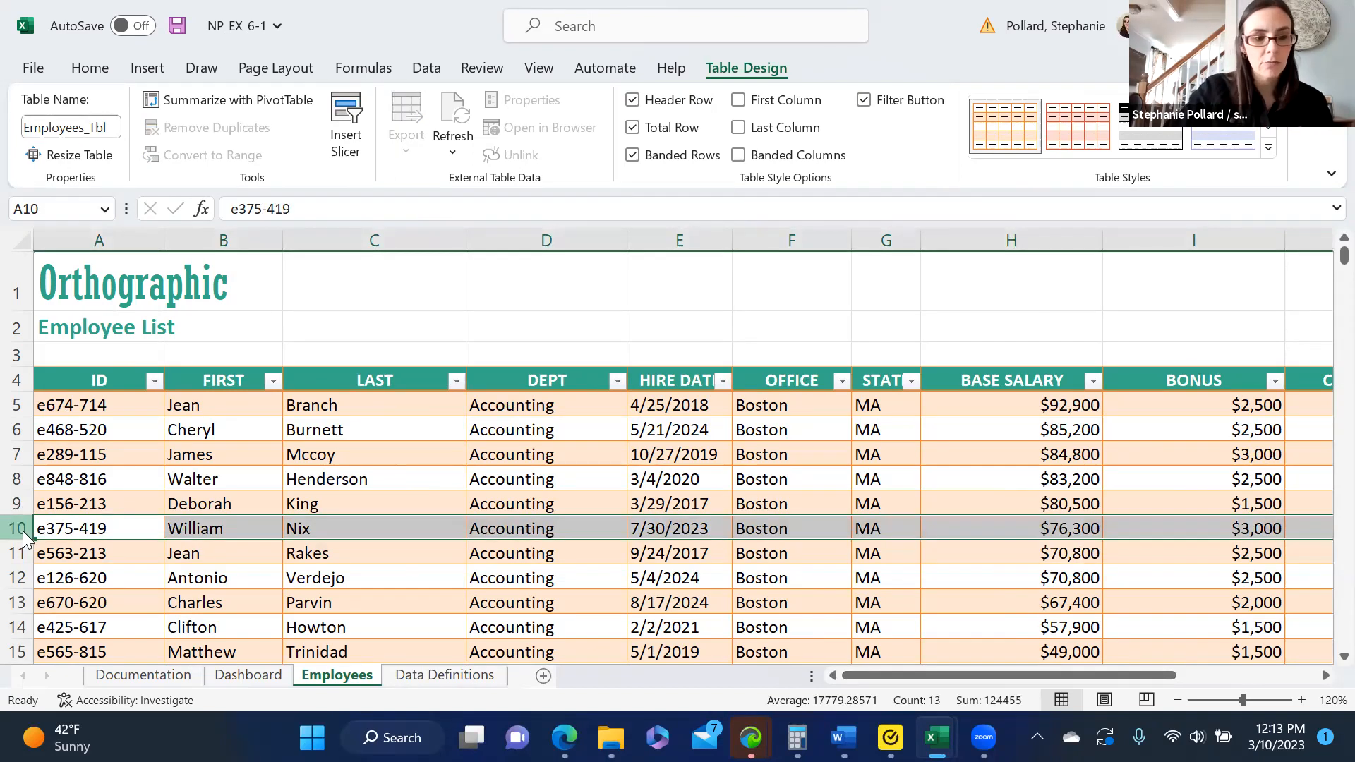
right_click(18, 530)
click(332, 523)
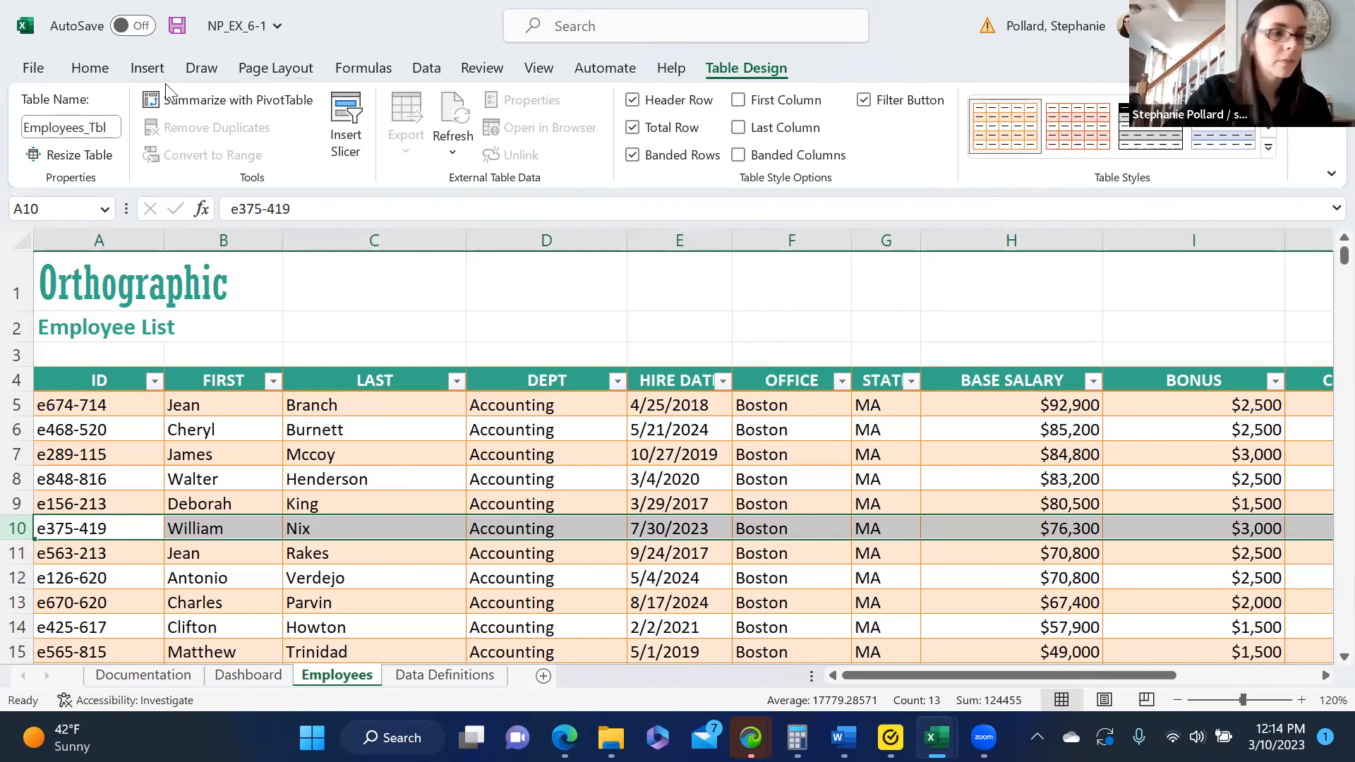
click(92, 68)
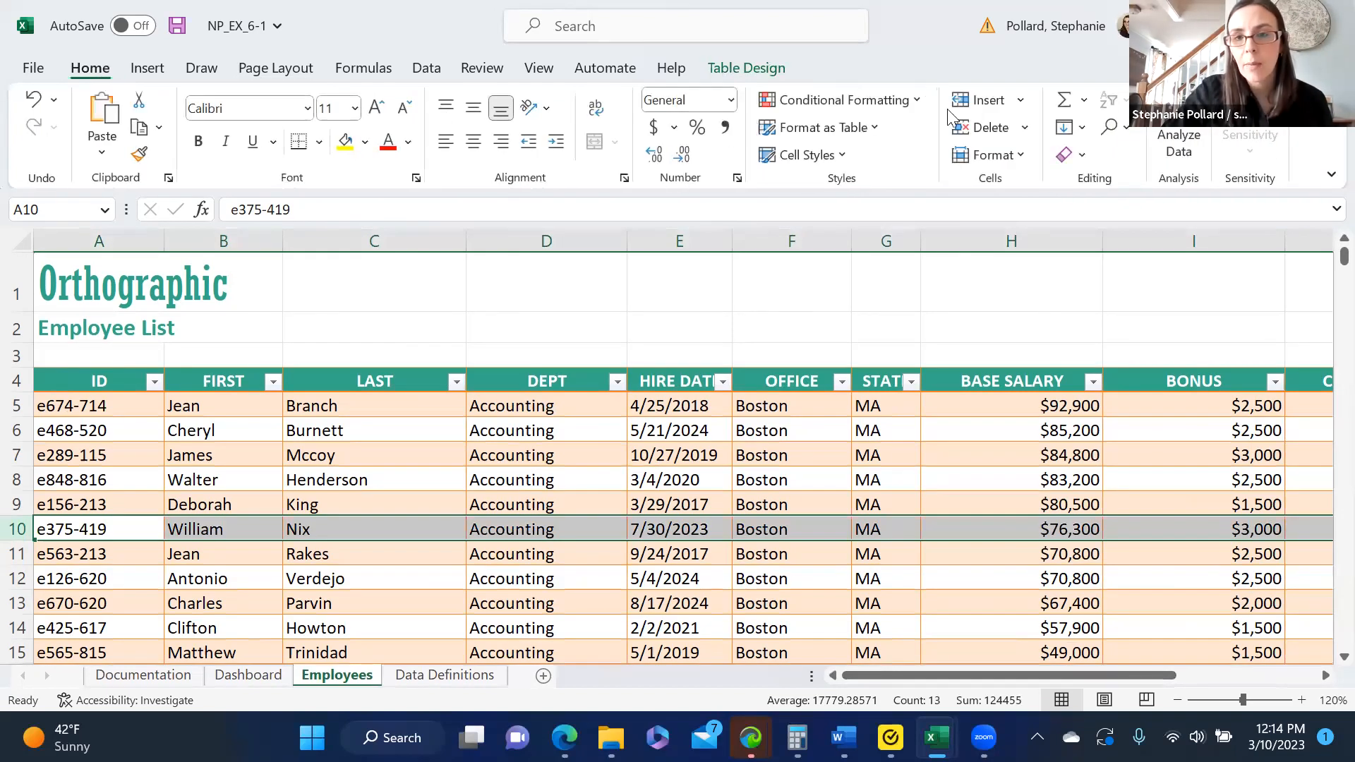
click(990, 128)
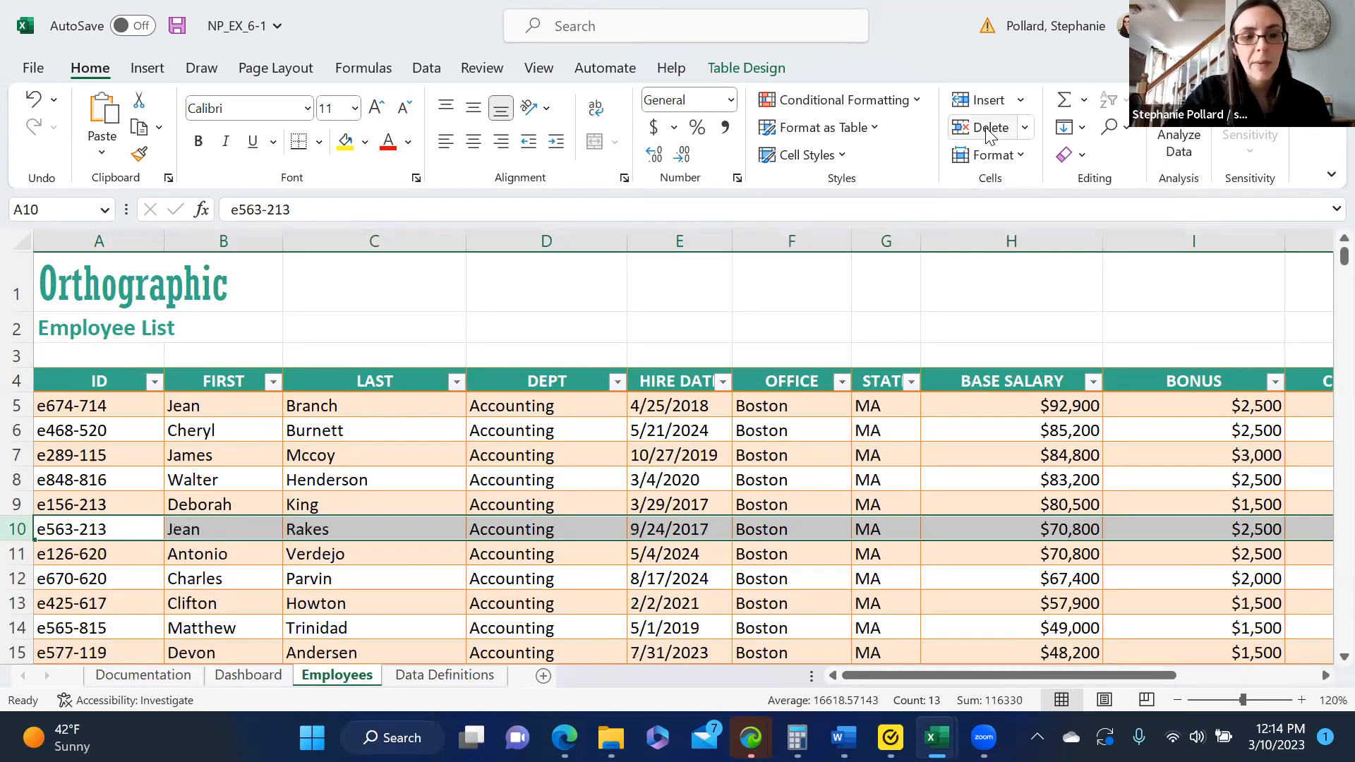
- Insert a blank row at row 10 of the employee table
click(987, 106)
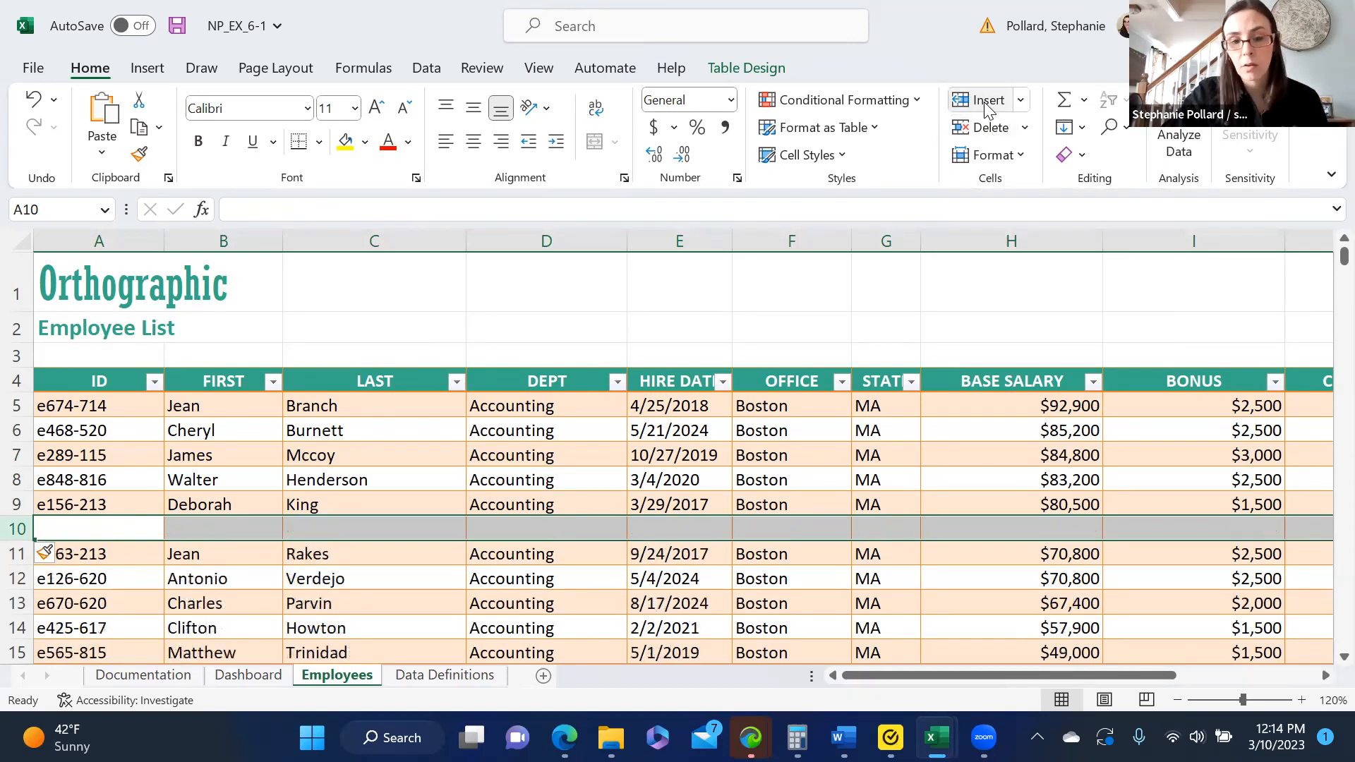
click(646, 480)
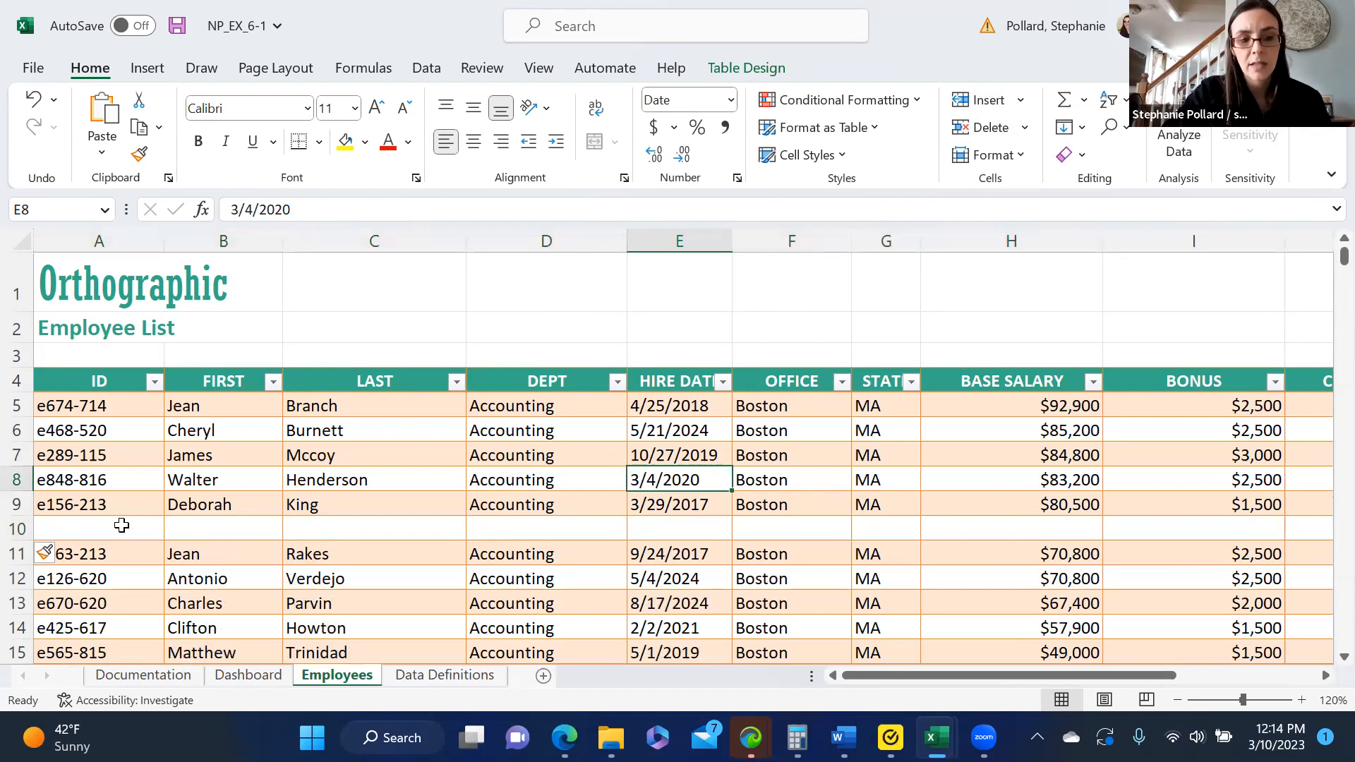
click(122, 526)
click(179, 537)
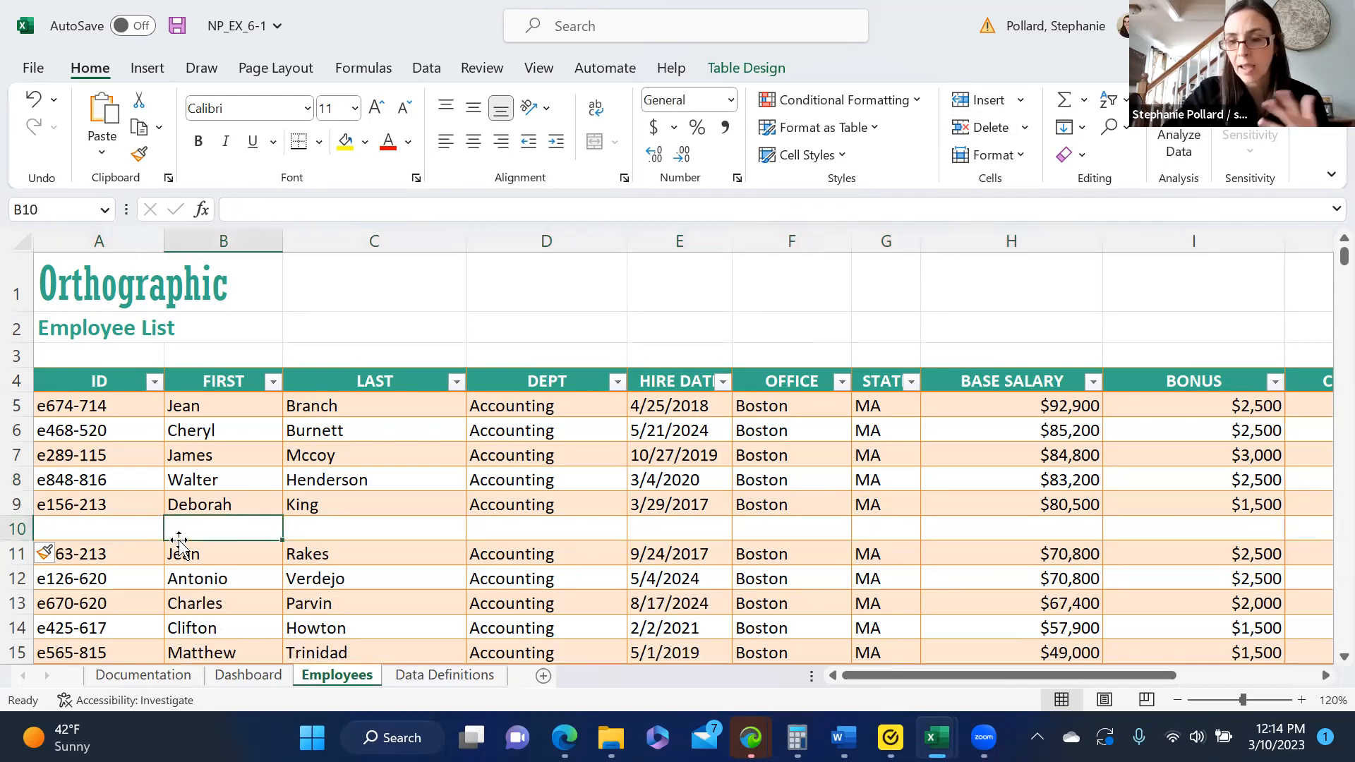
- Undo the insertion of the blank row at row 10
click(34, 99)
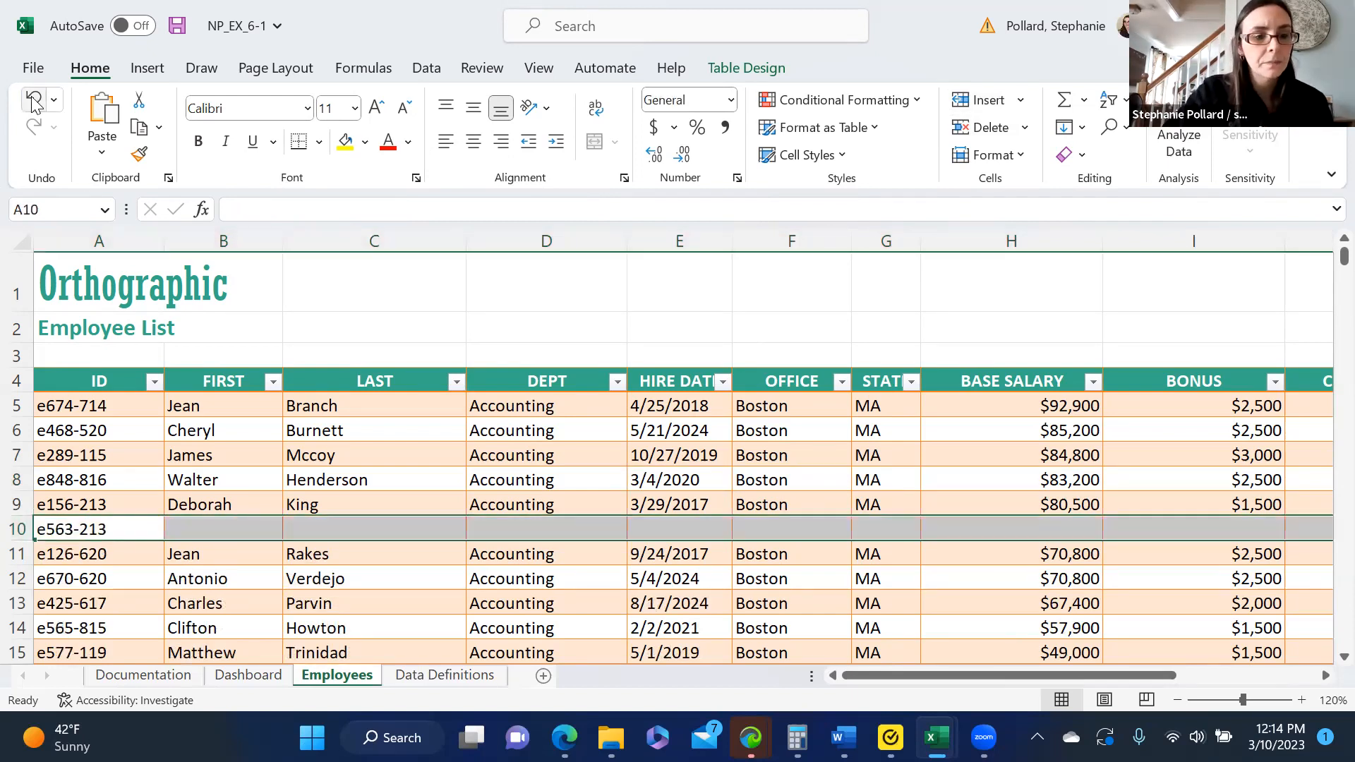
click(34, 99)
click(336, 528)
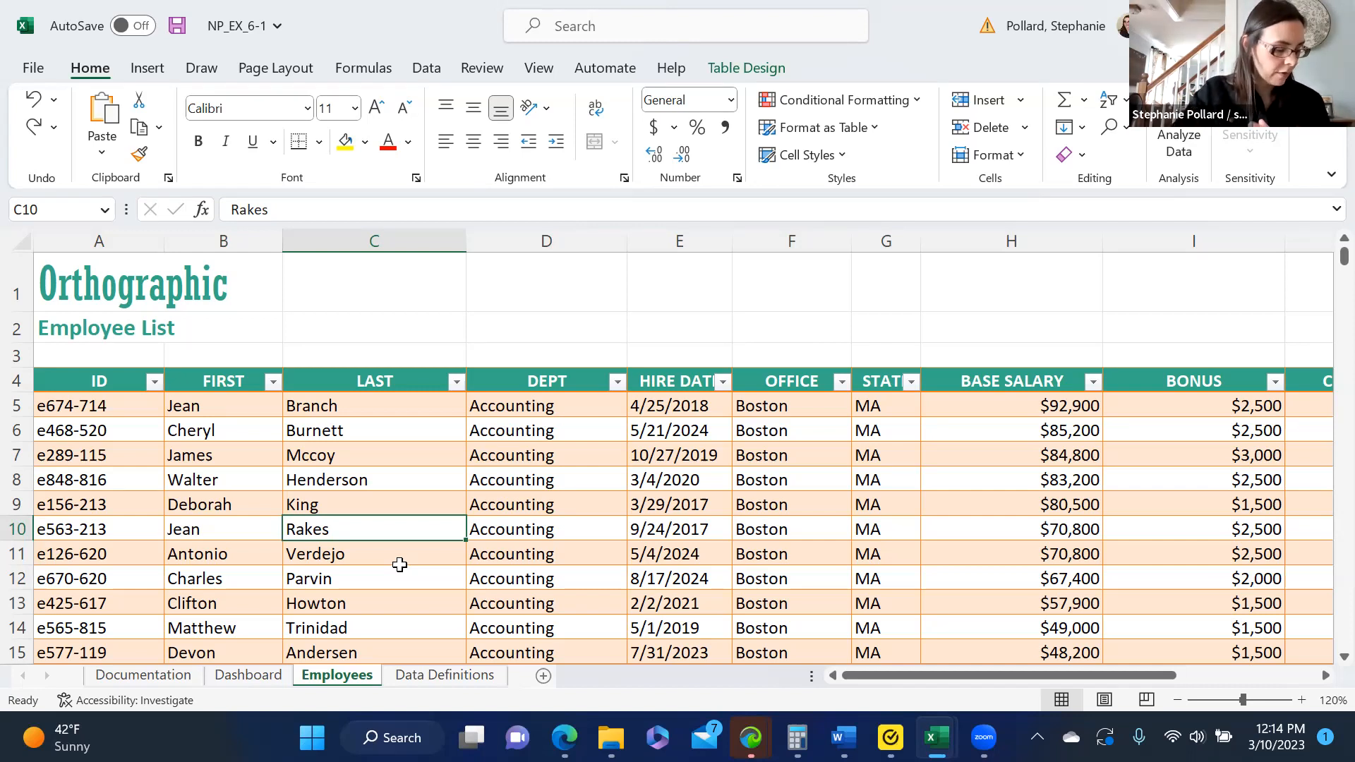
- Insert a column between LAST and DEPT in the employee table and give it the header FULL NAME
click(571, 242)
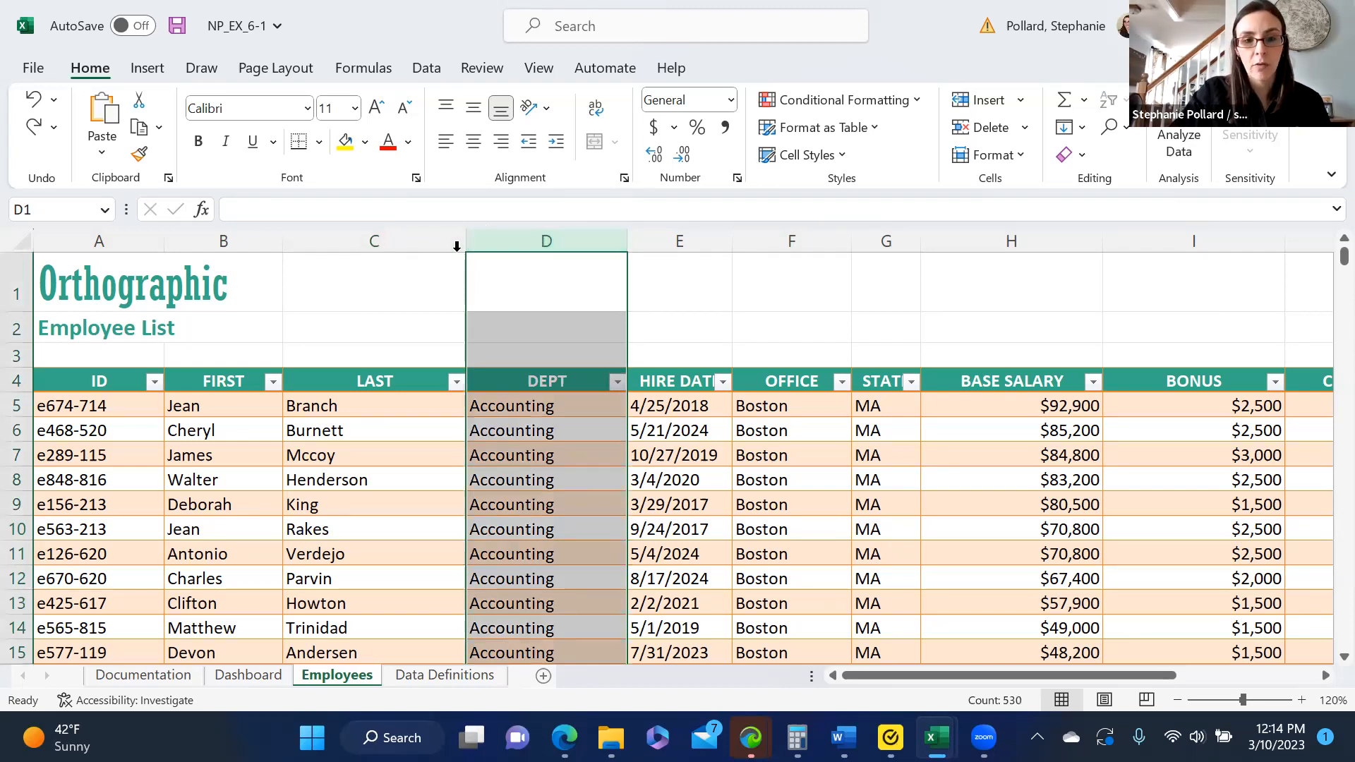
click(981, 109)
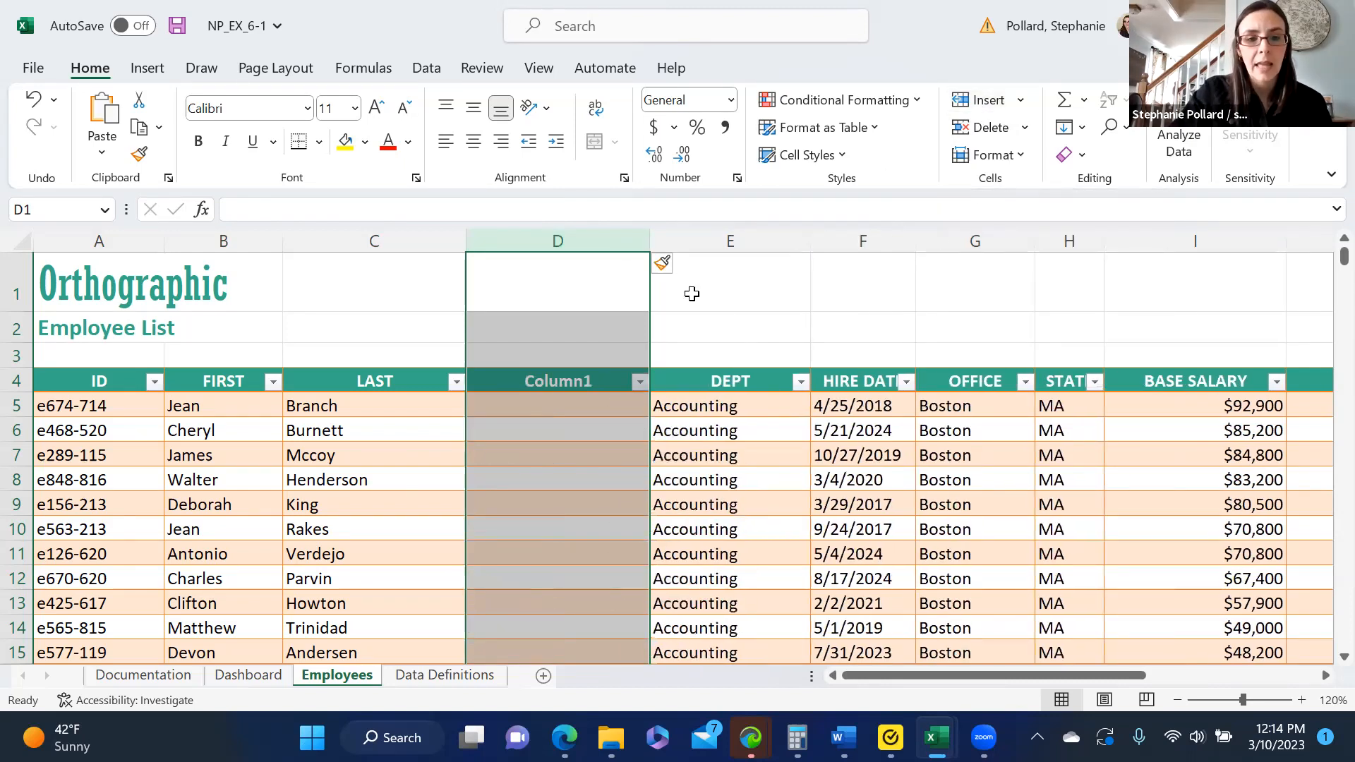
click(588, 381)
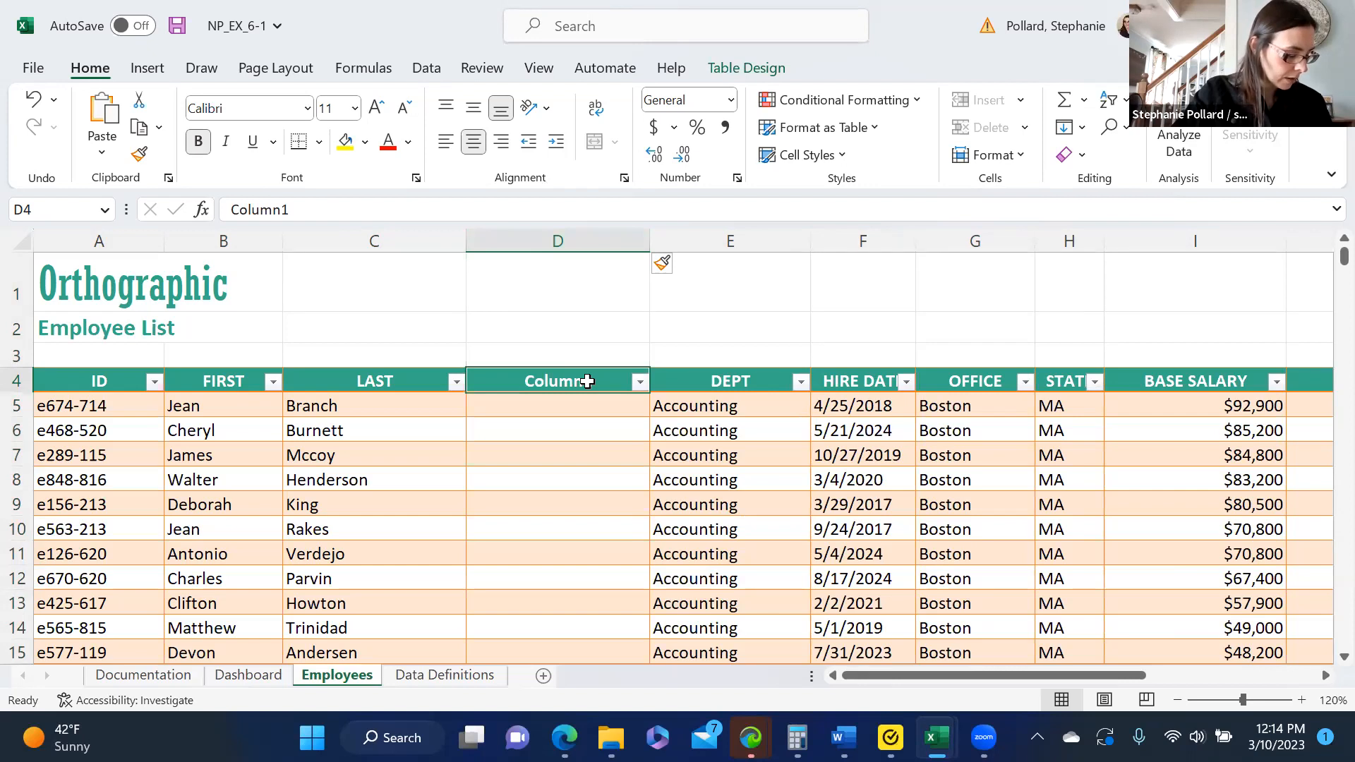
text(FULL NAME)
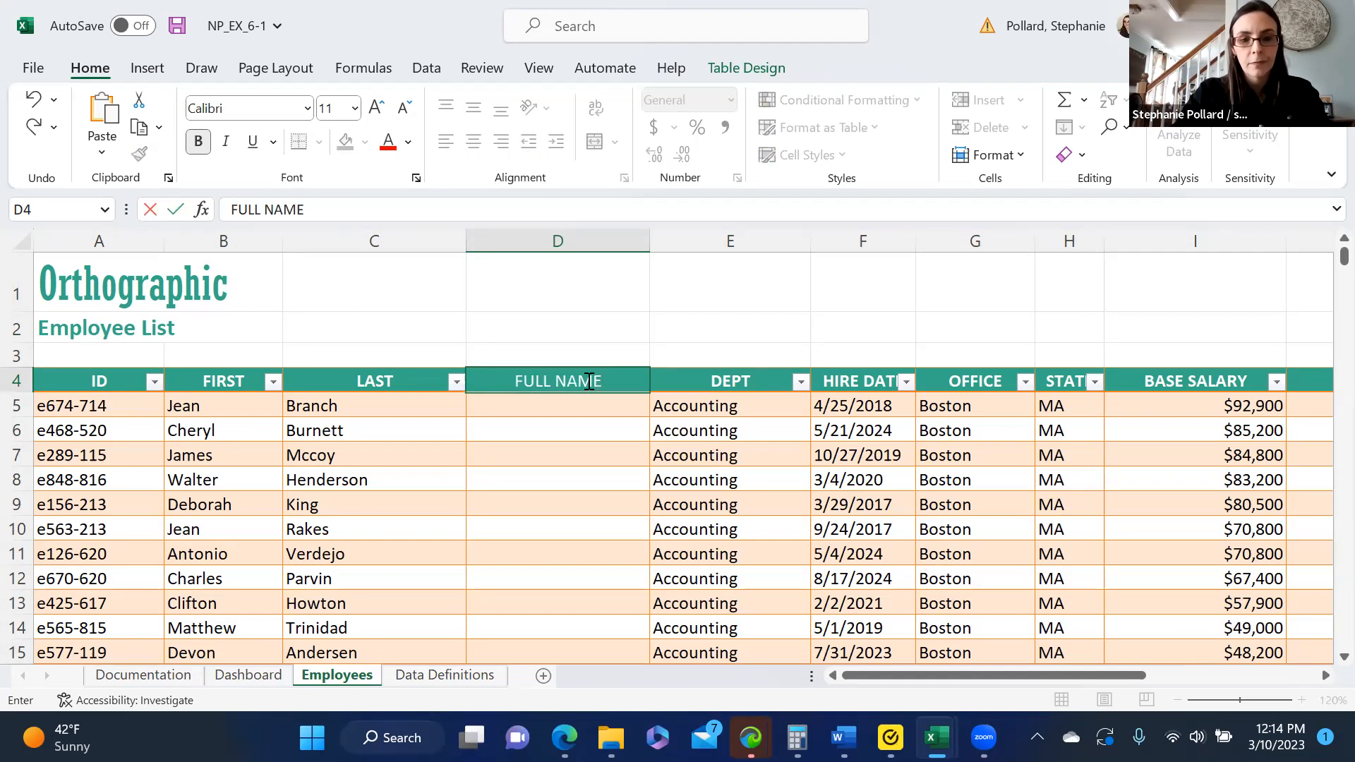
key(Return)
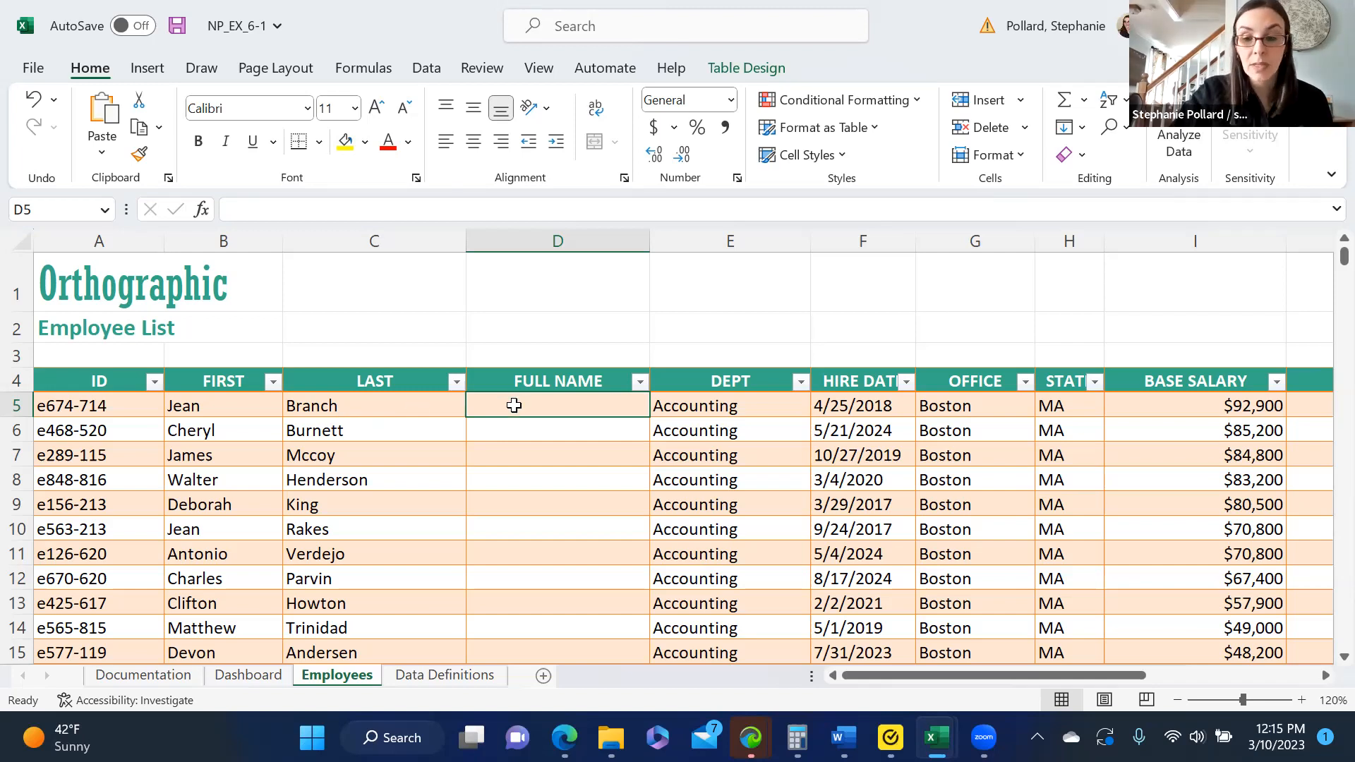
text(=)
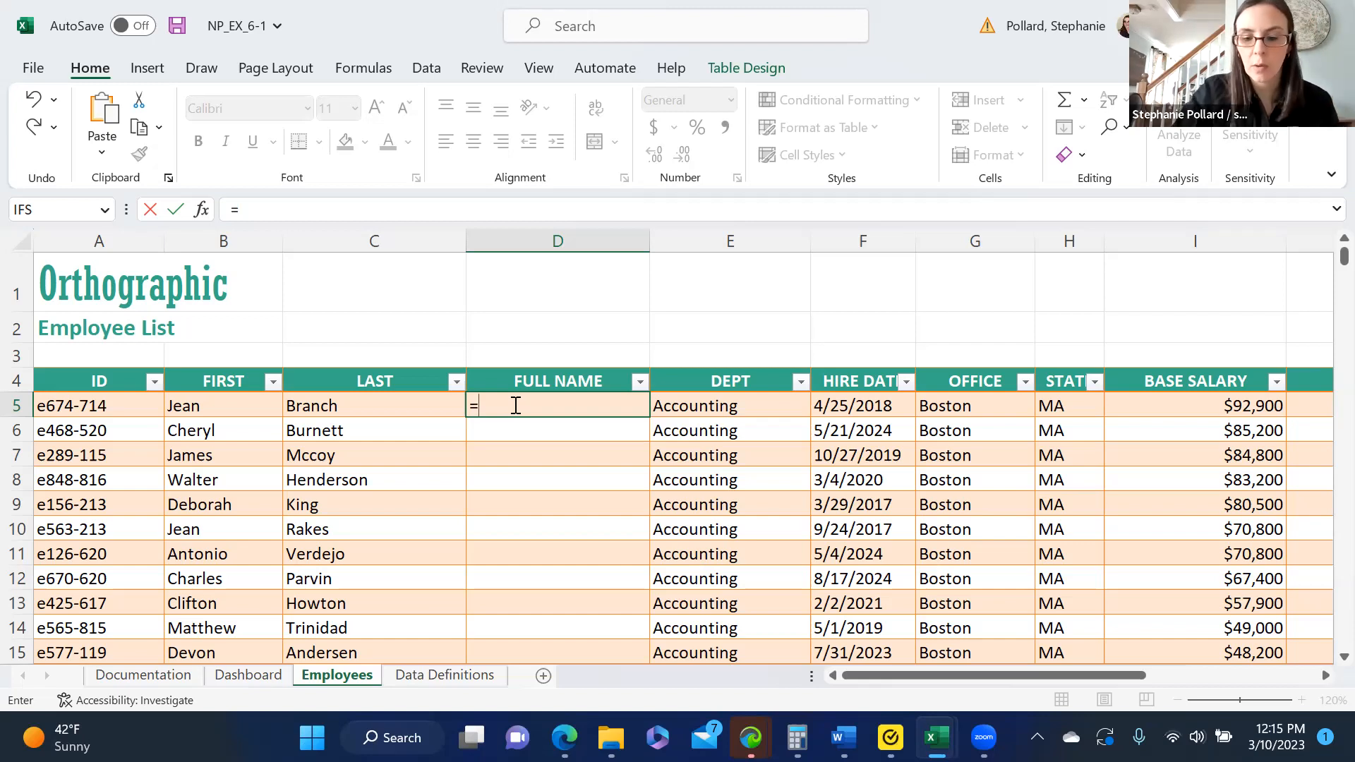
text([)
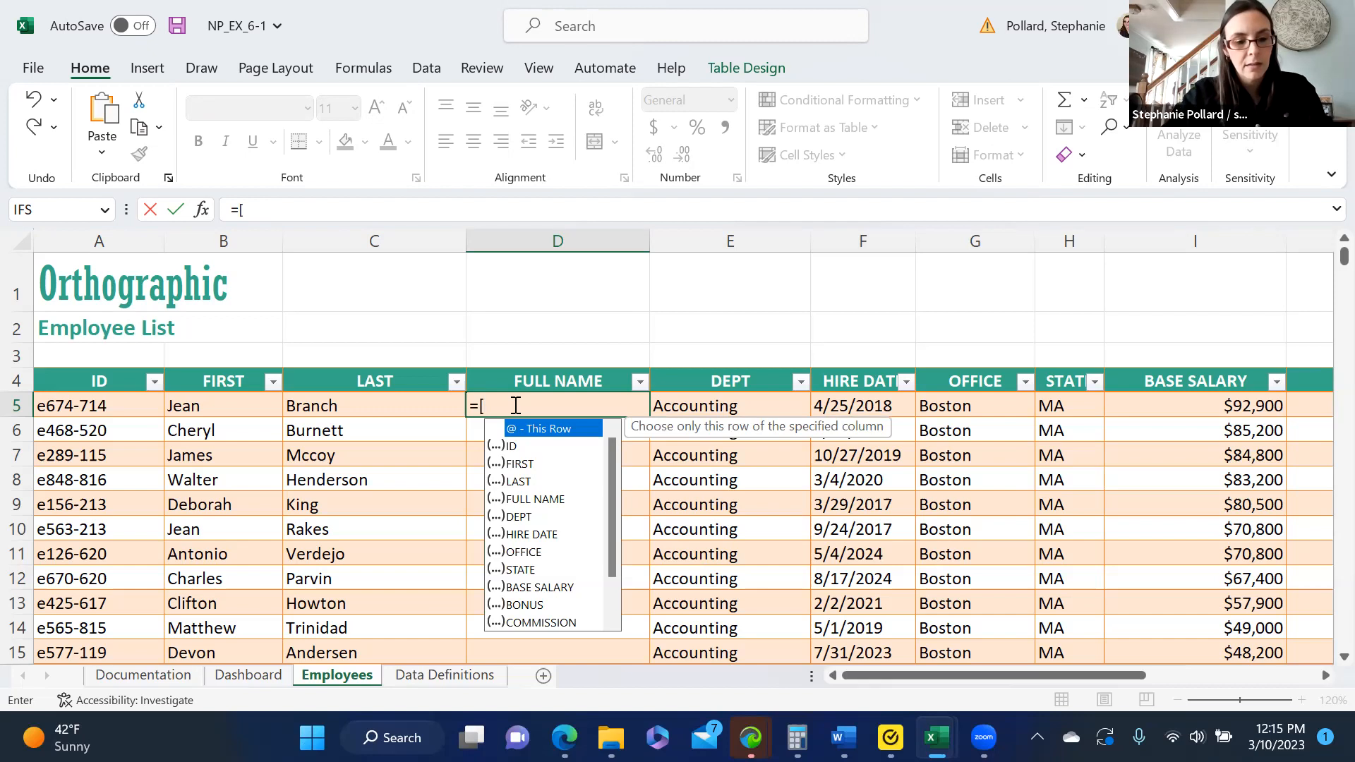
text(@)
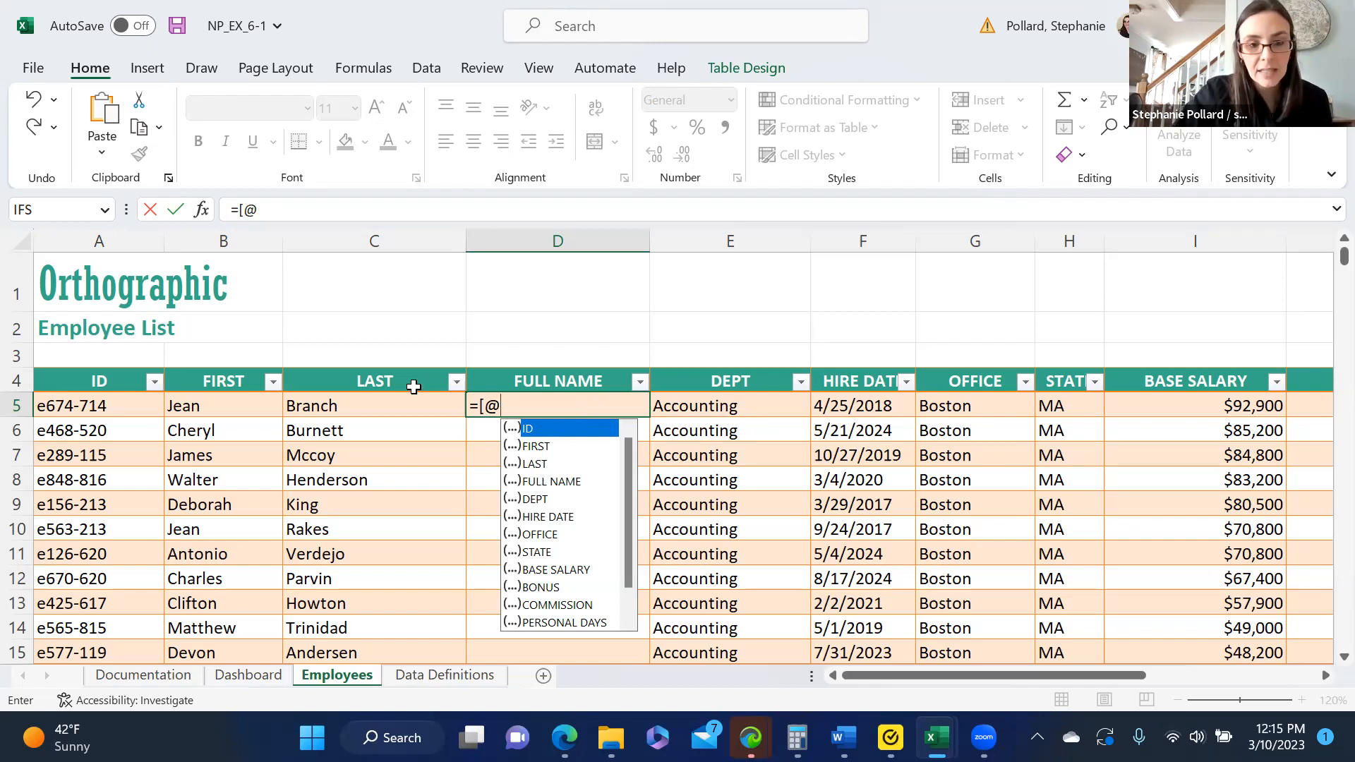
double_click(529, 464)
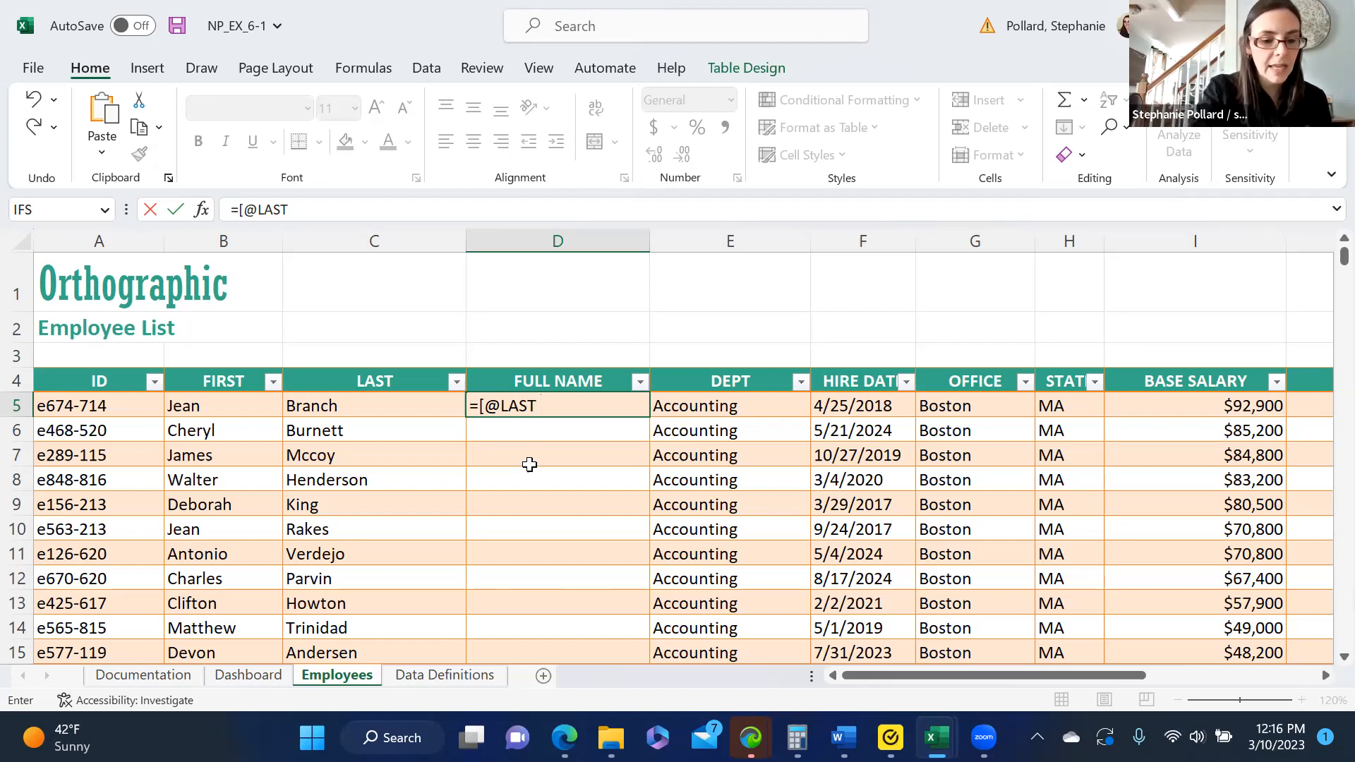
text(&)
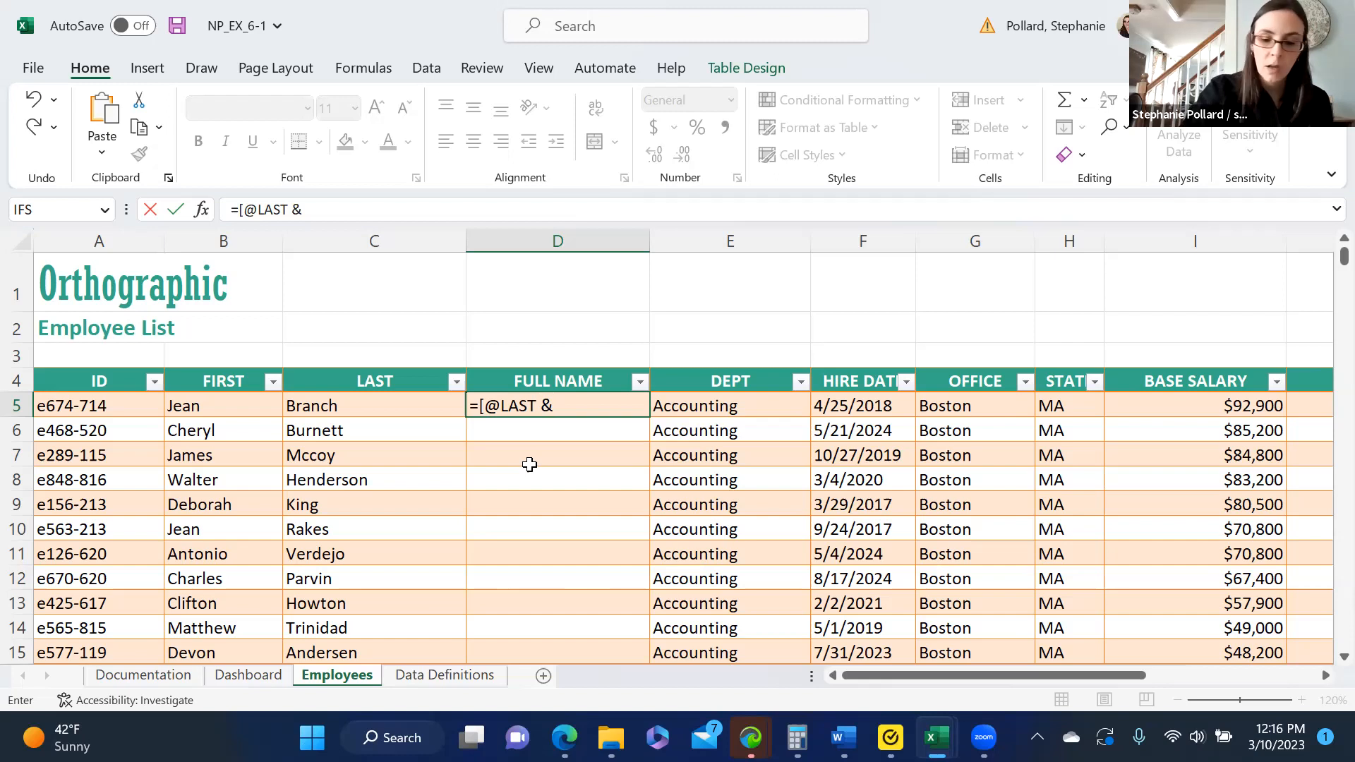
text(')
key(BackSpace)
text(",)
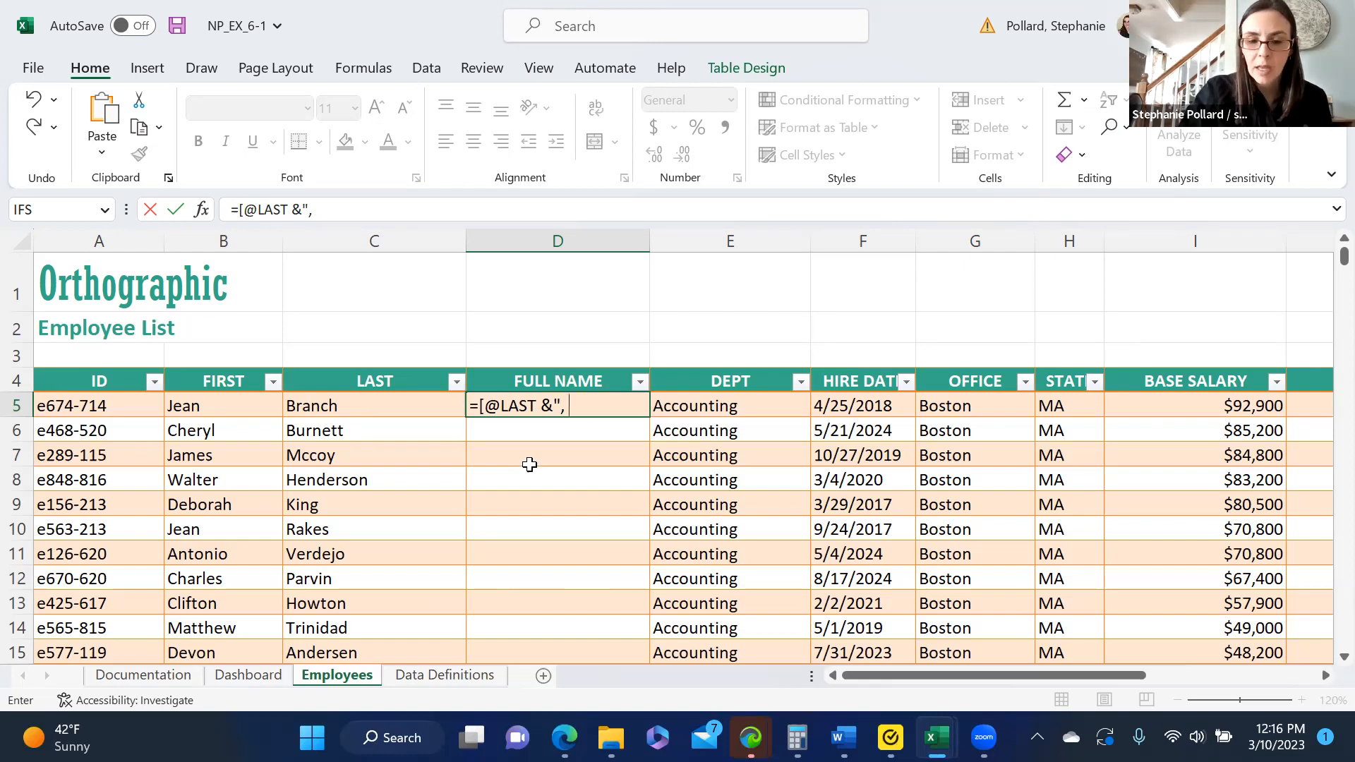
text( "&)
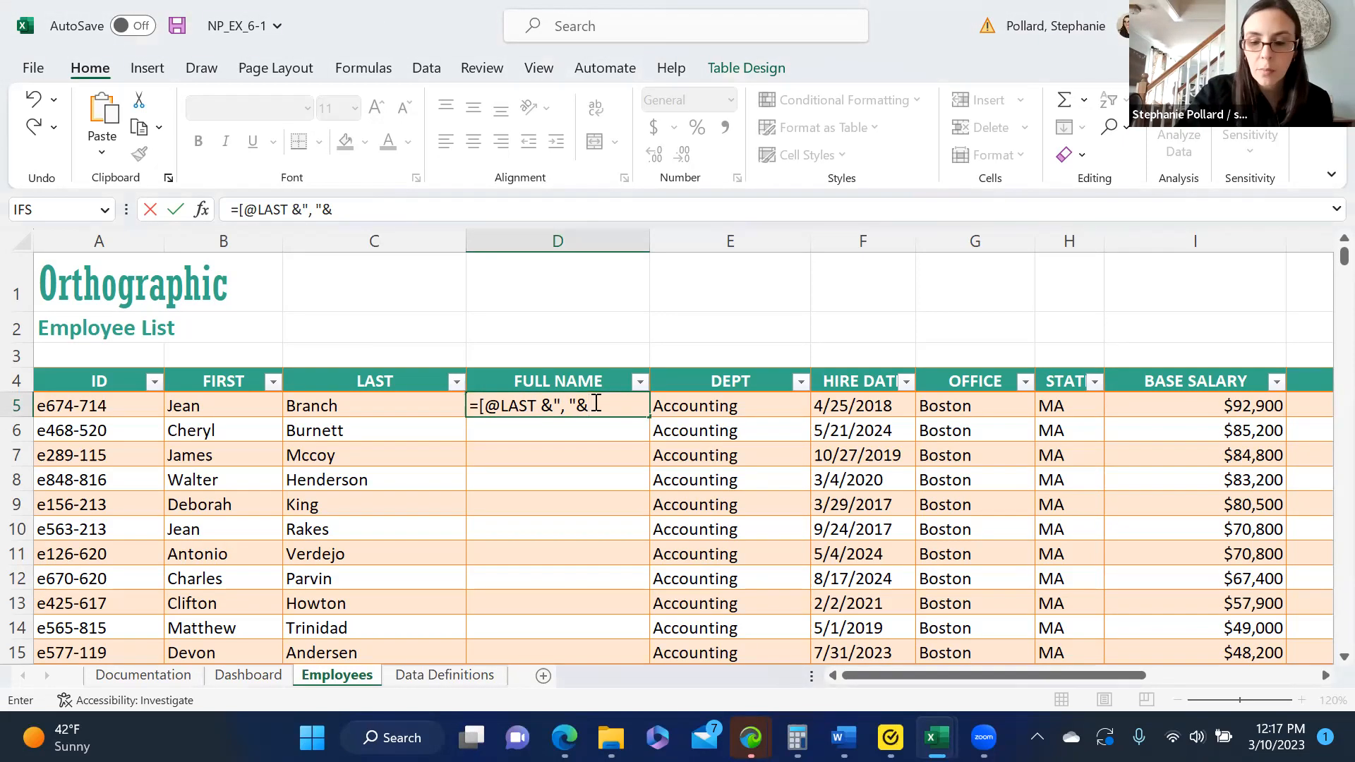
text([)
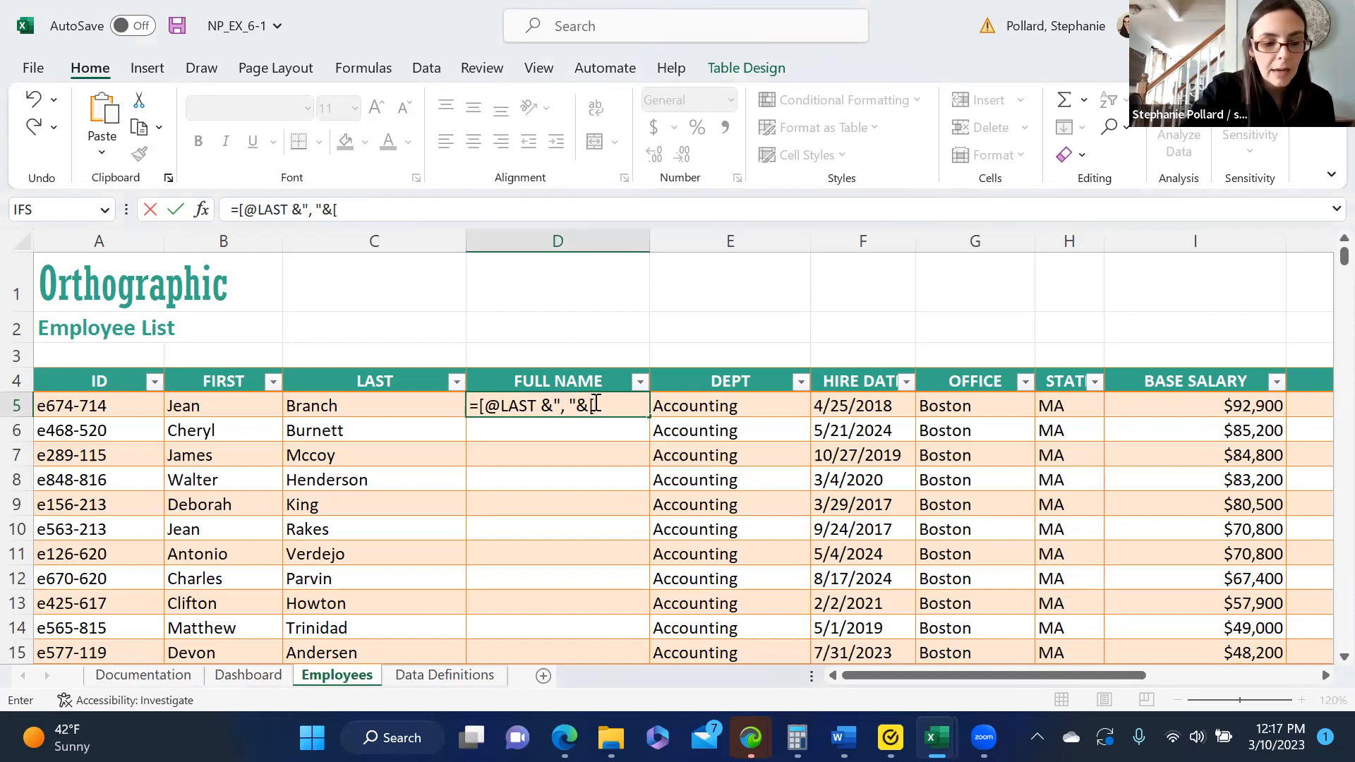
text(@)
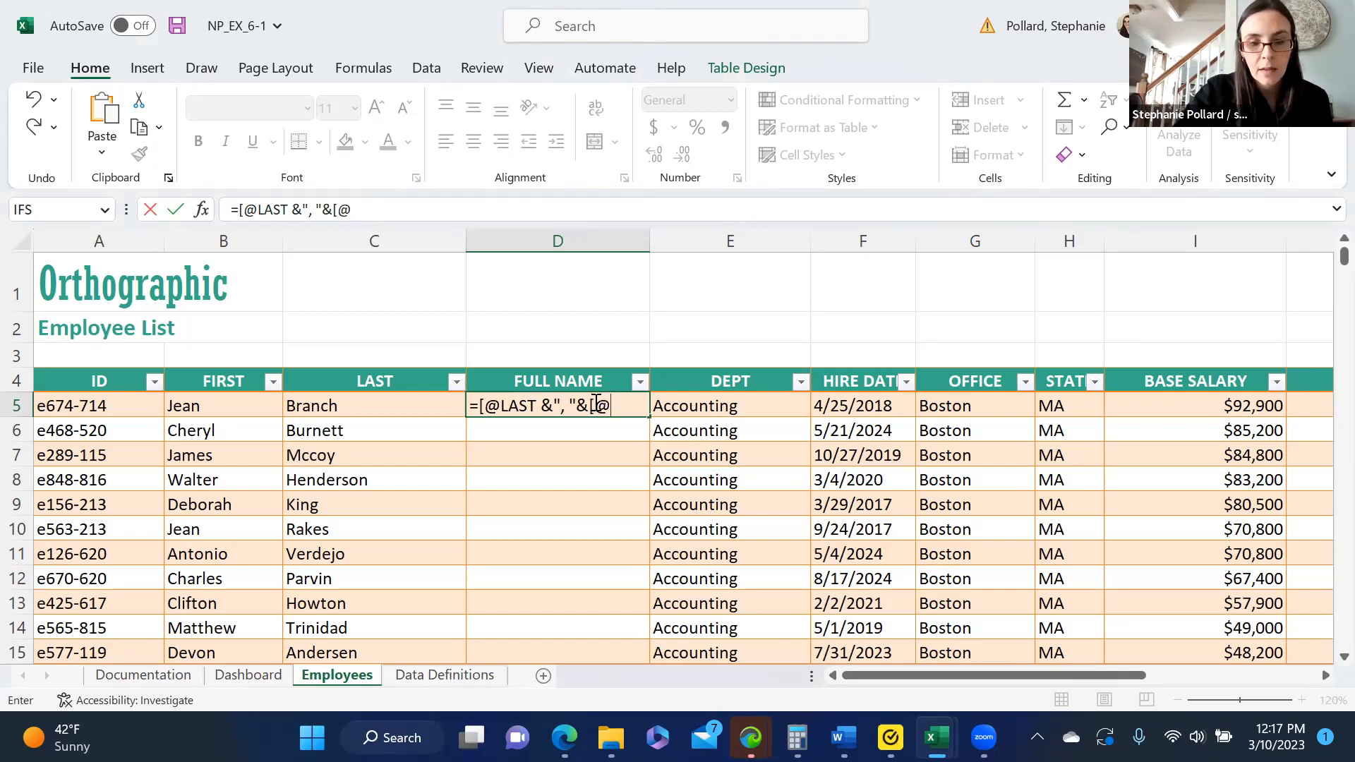
key(BackSpace)
key(BackSpace)
key(BackSpace)
text(&)
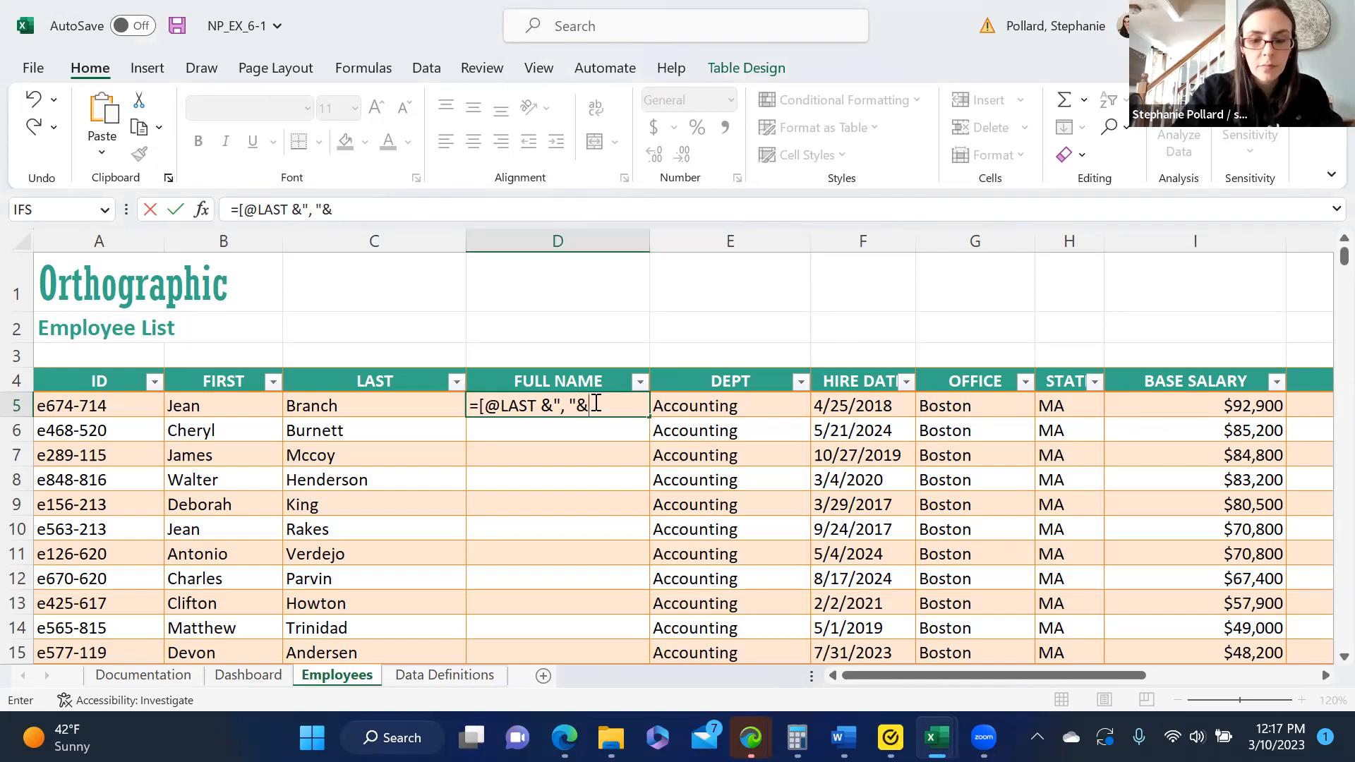
text([@)
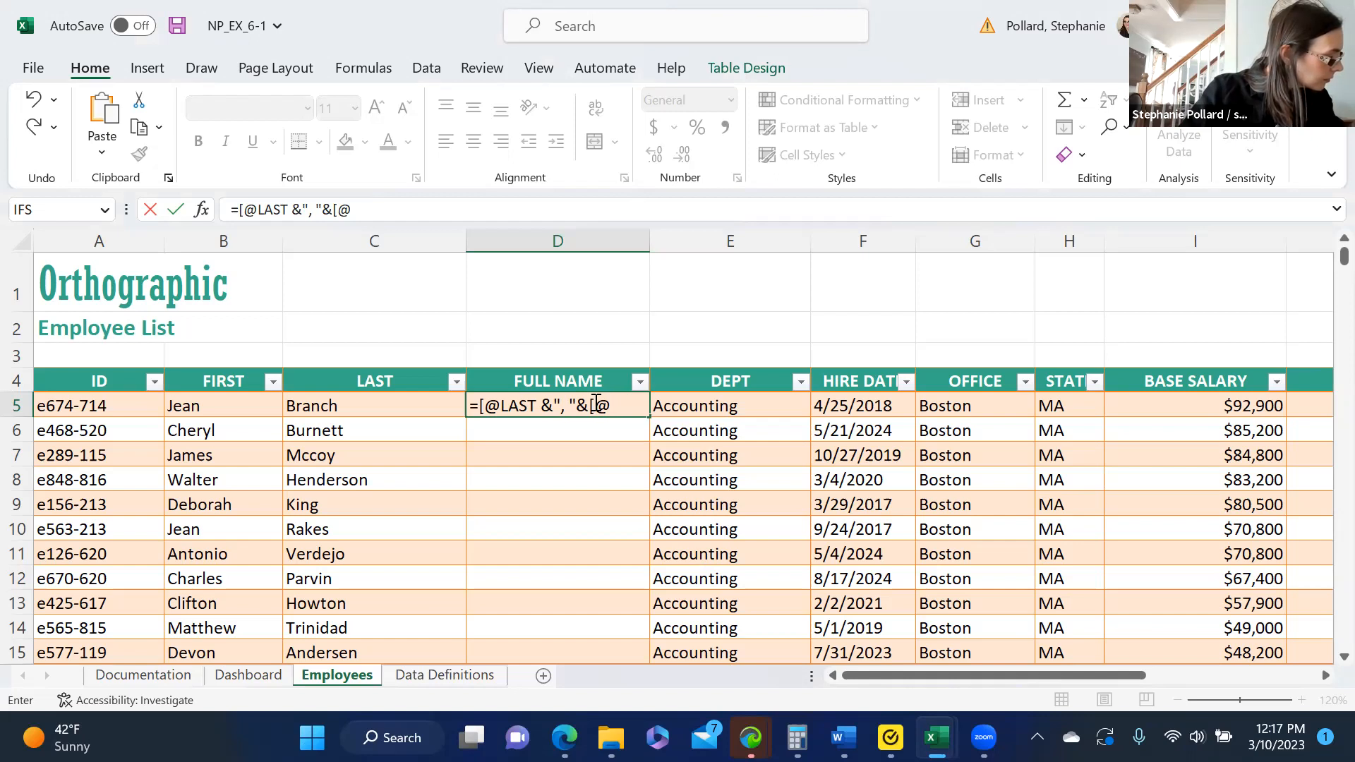
click(597, 403)
click(698, 454)
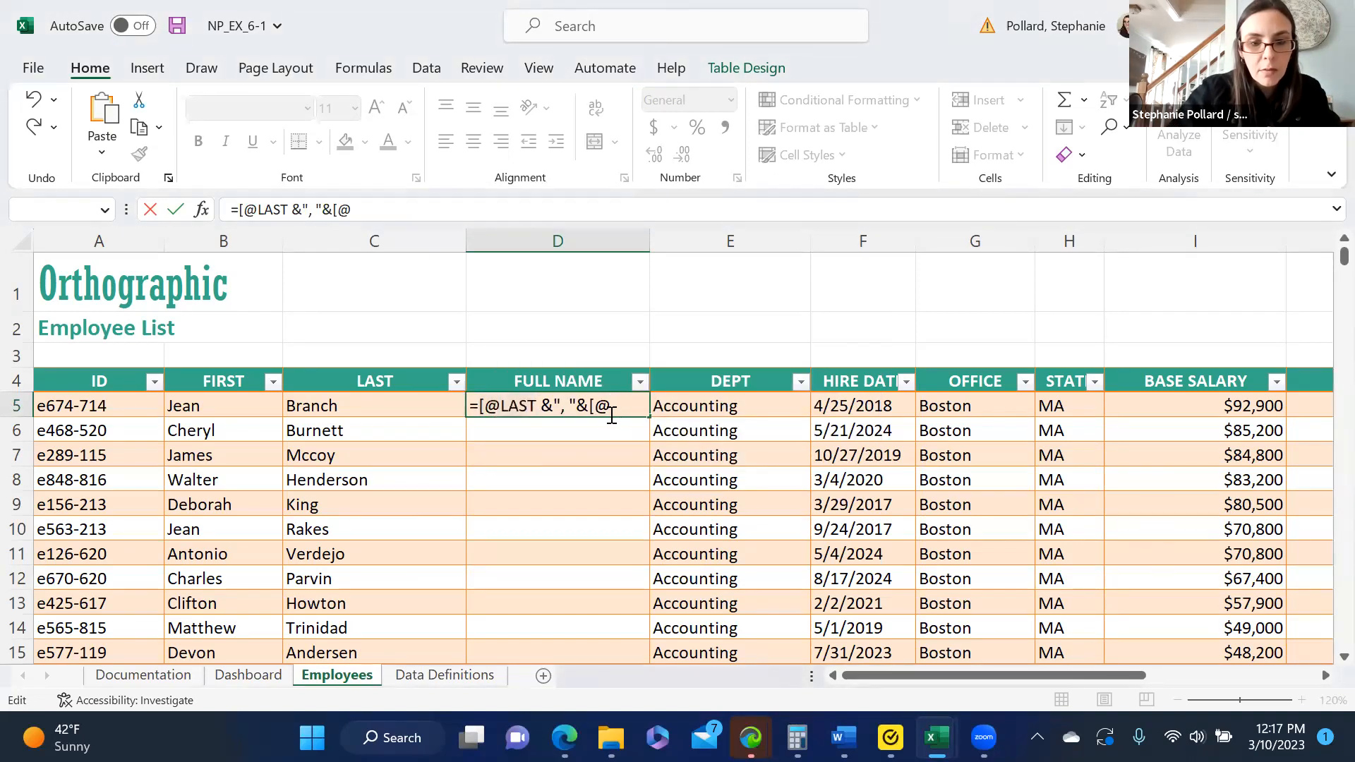
key(BackSpace)
key(BackSpace)
key(BackSpace)
key(BackSpace)
key(BackSpace)
key(BackSpace)
key(BackSpace)
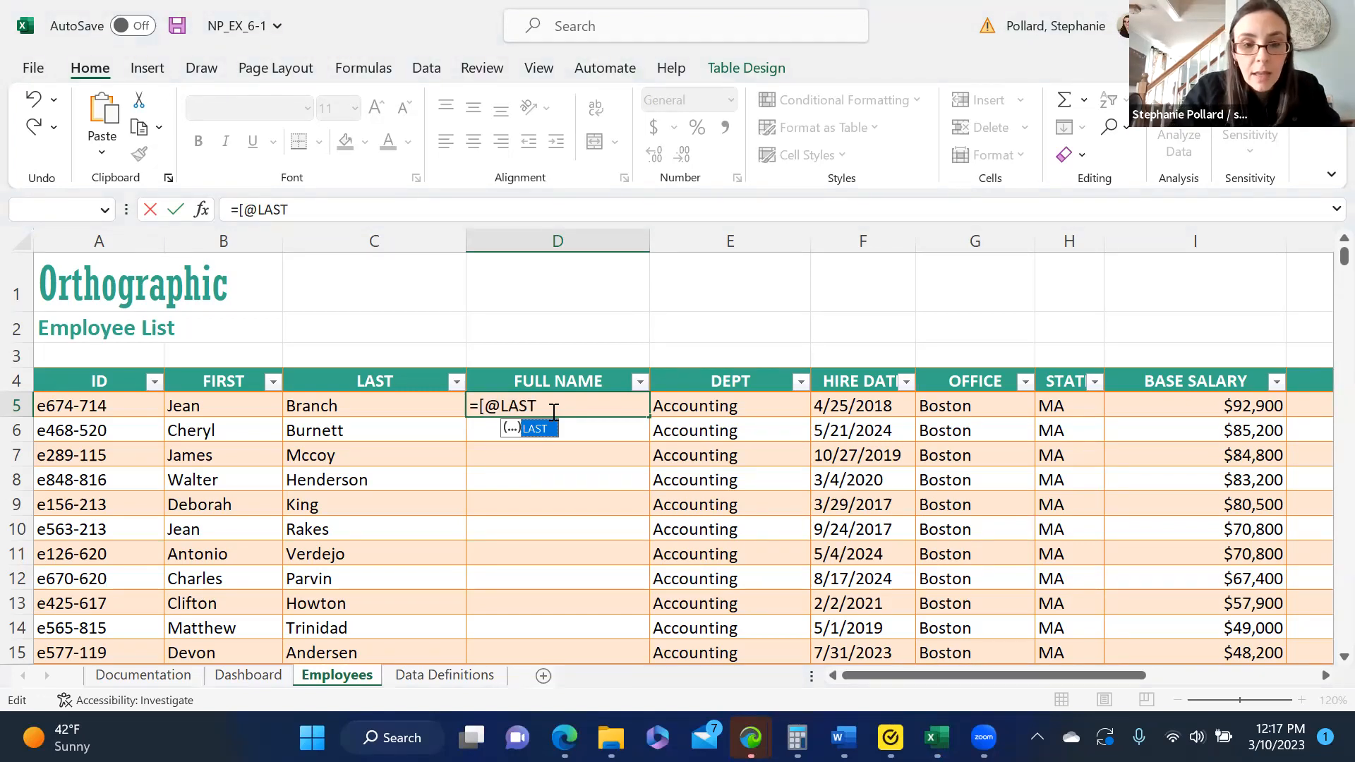
- Close the LAST reference with a bracket and append the comma-and-space separator as &", "& in the D5 formula
text(])
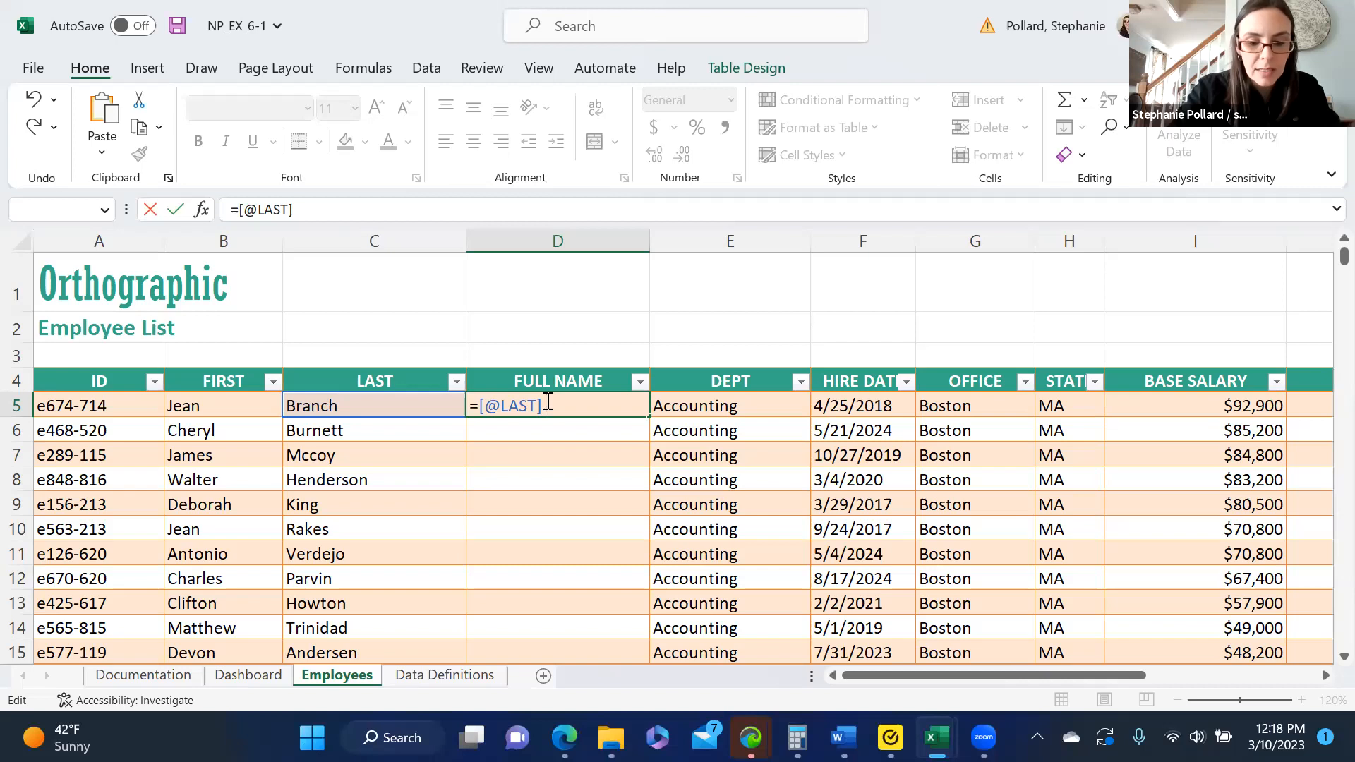
text(&")
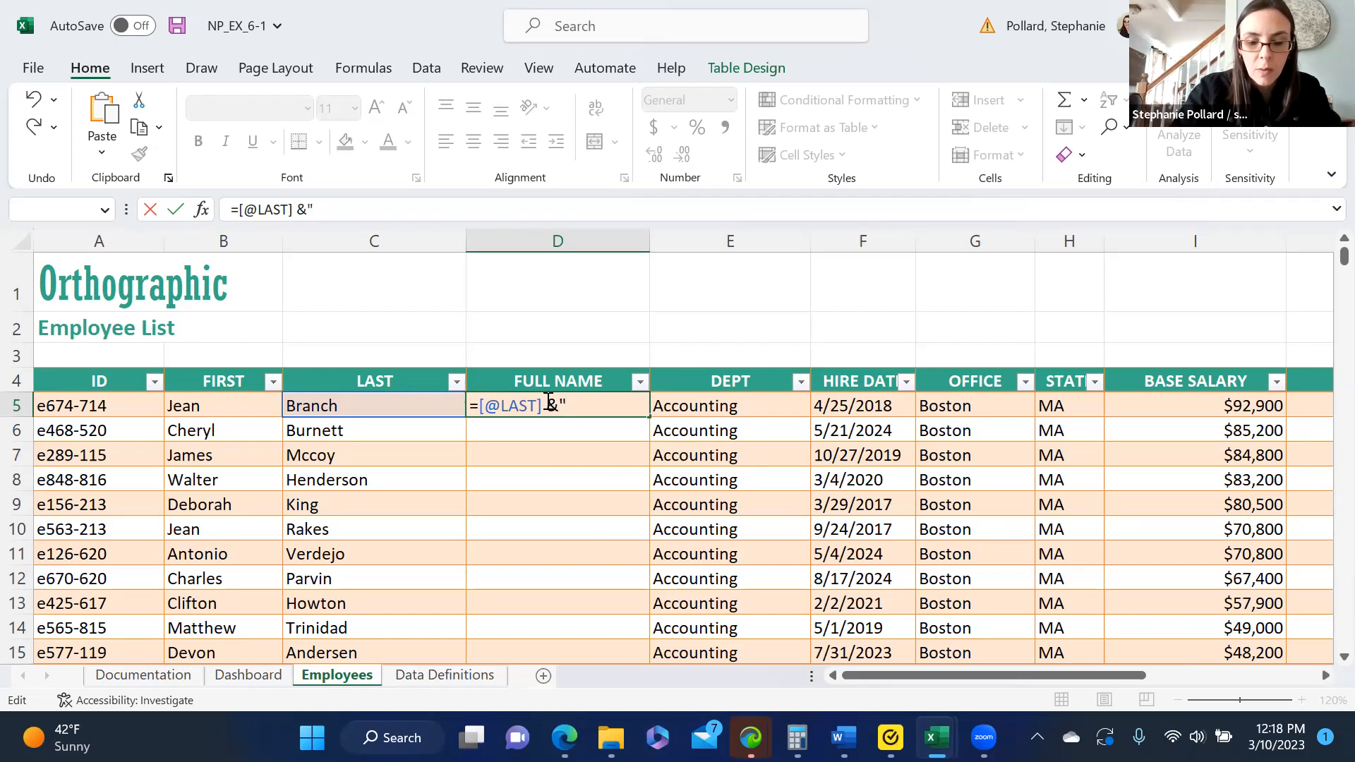
text(, ")
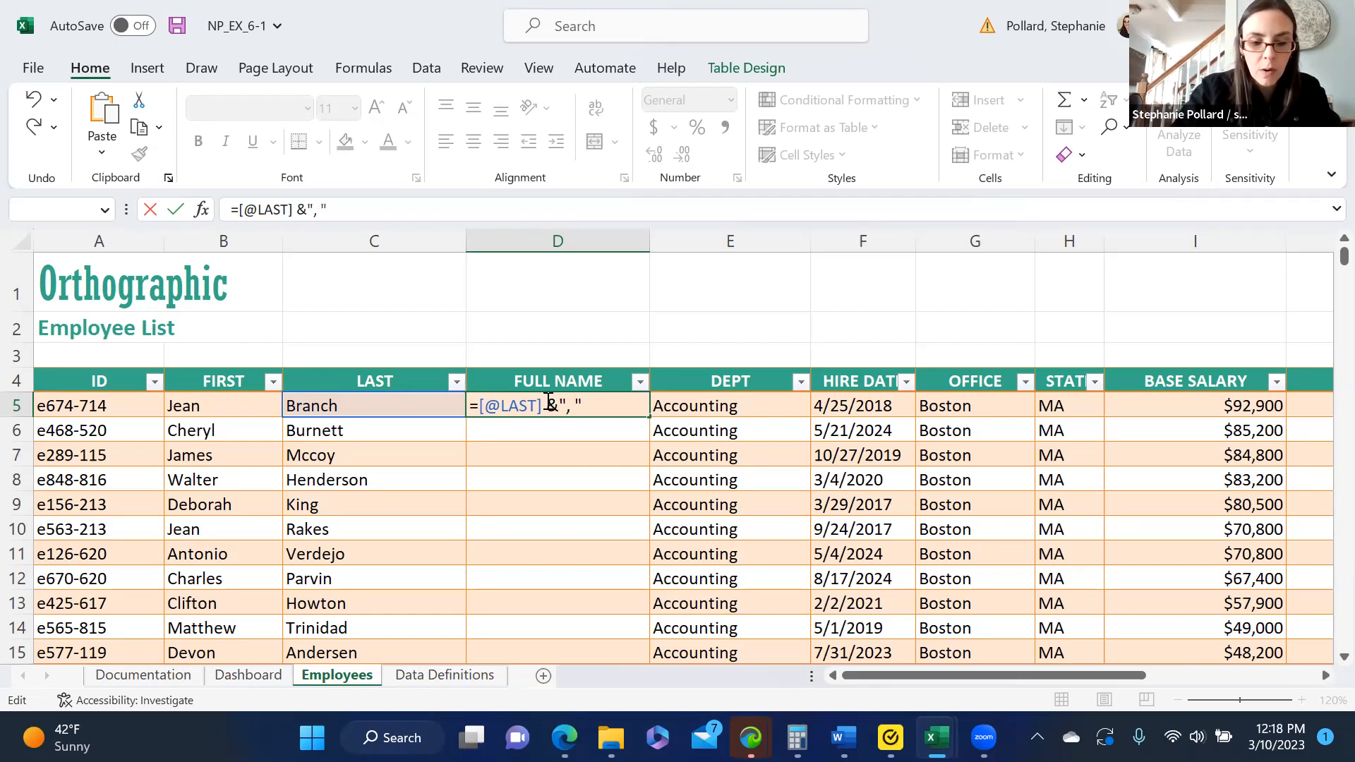
text(&)
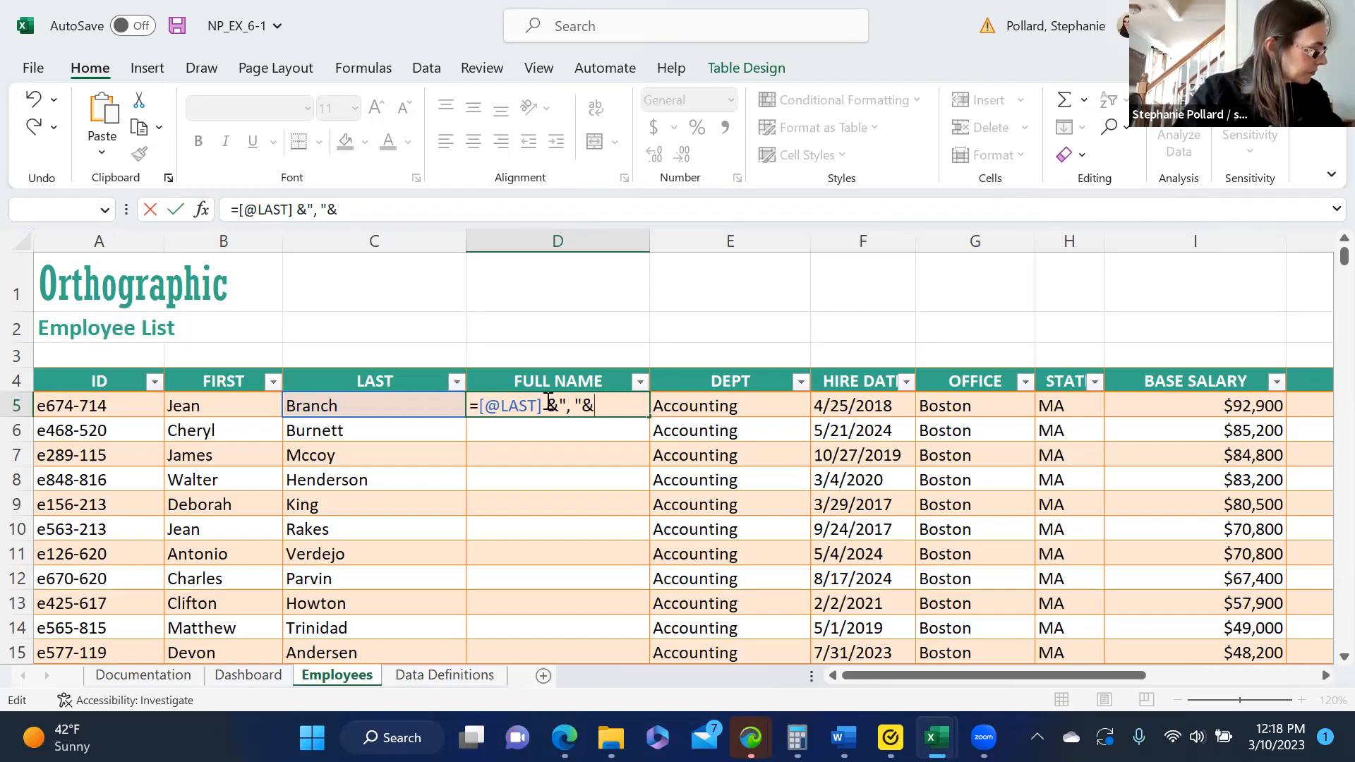
text([)
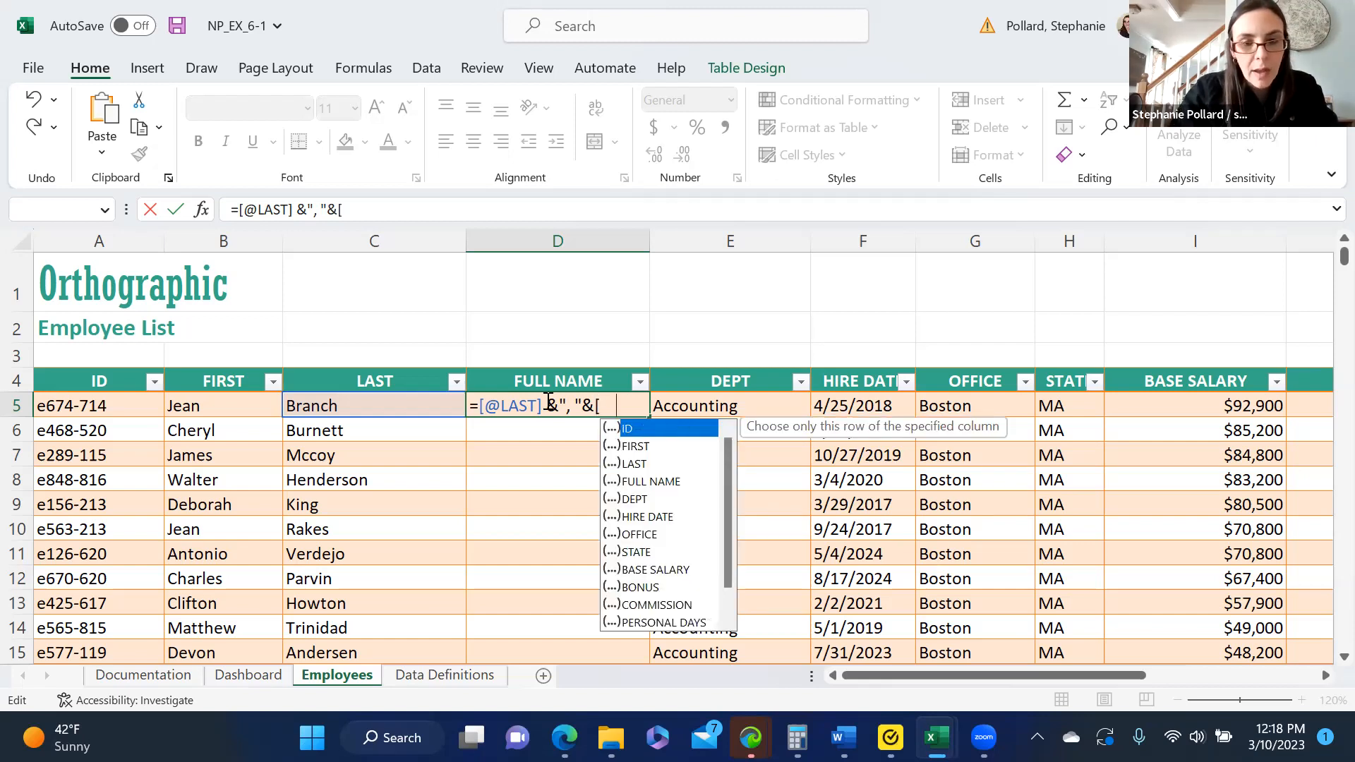
text(@)
click(651, 446)
double_click(651, 446)
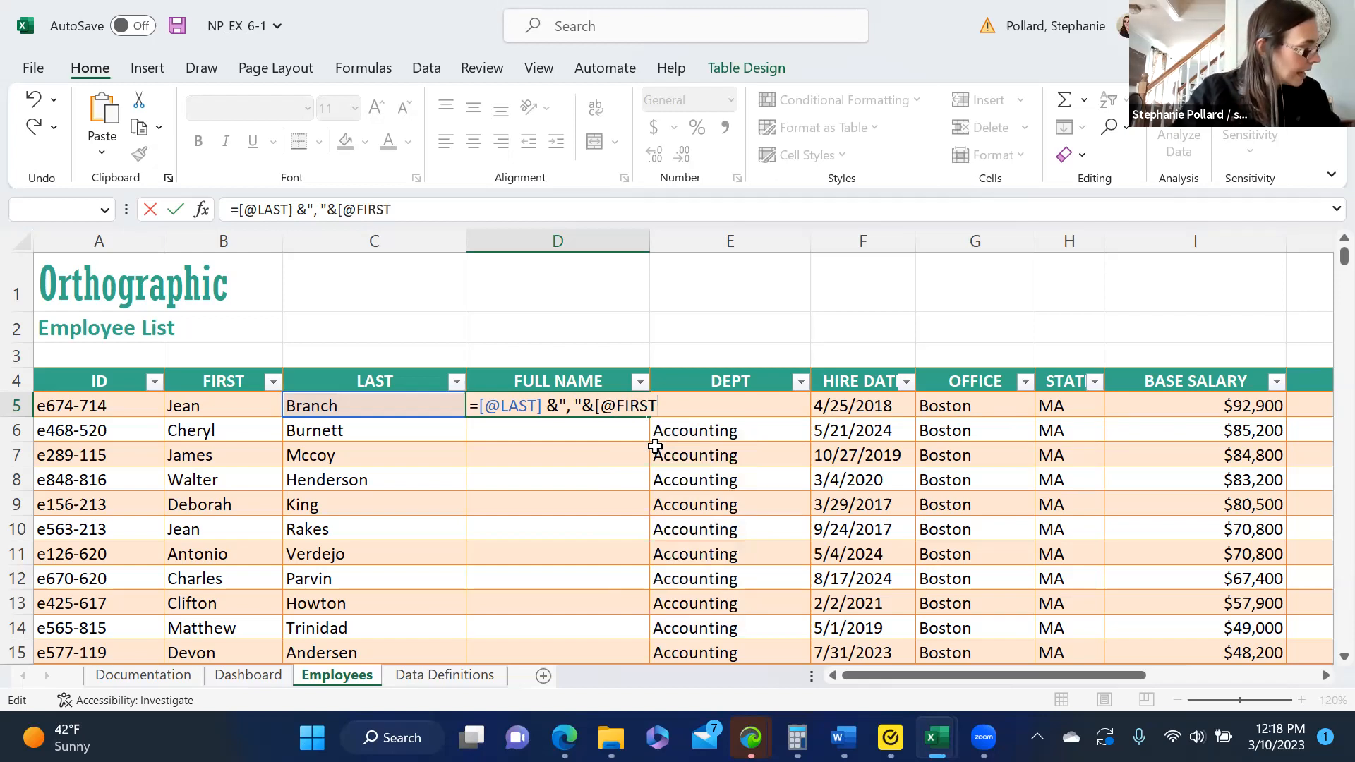
text(])
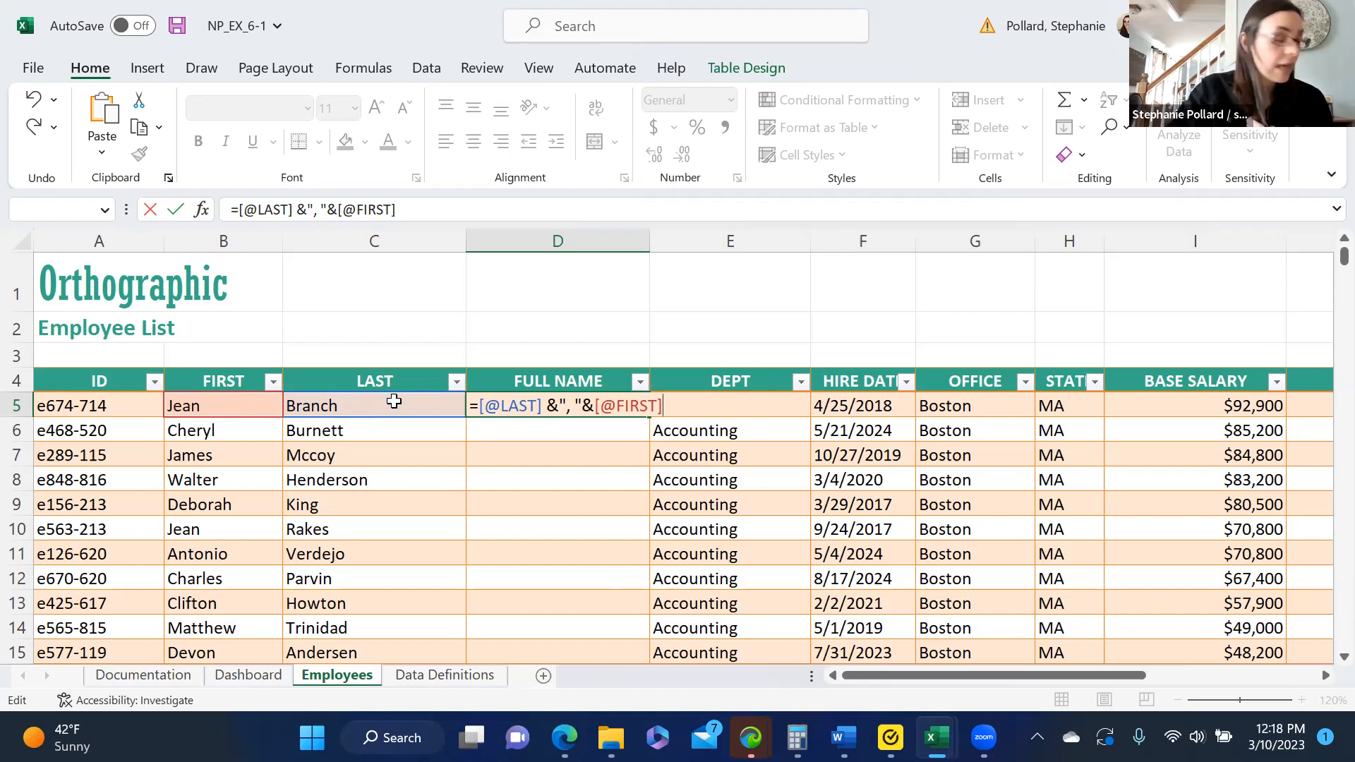
key(Return)
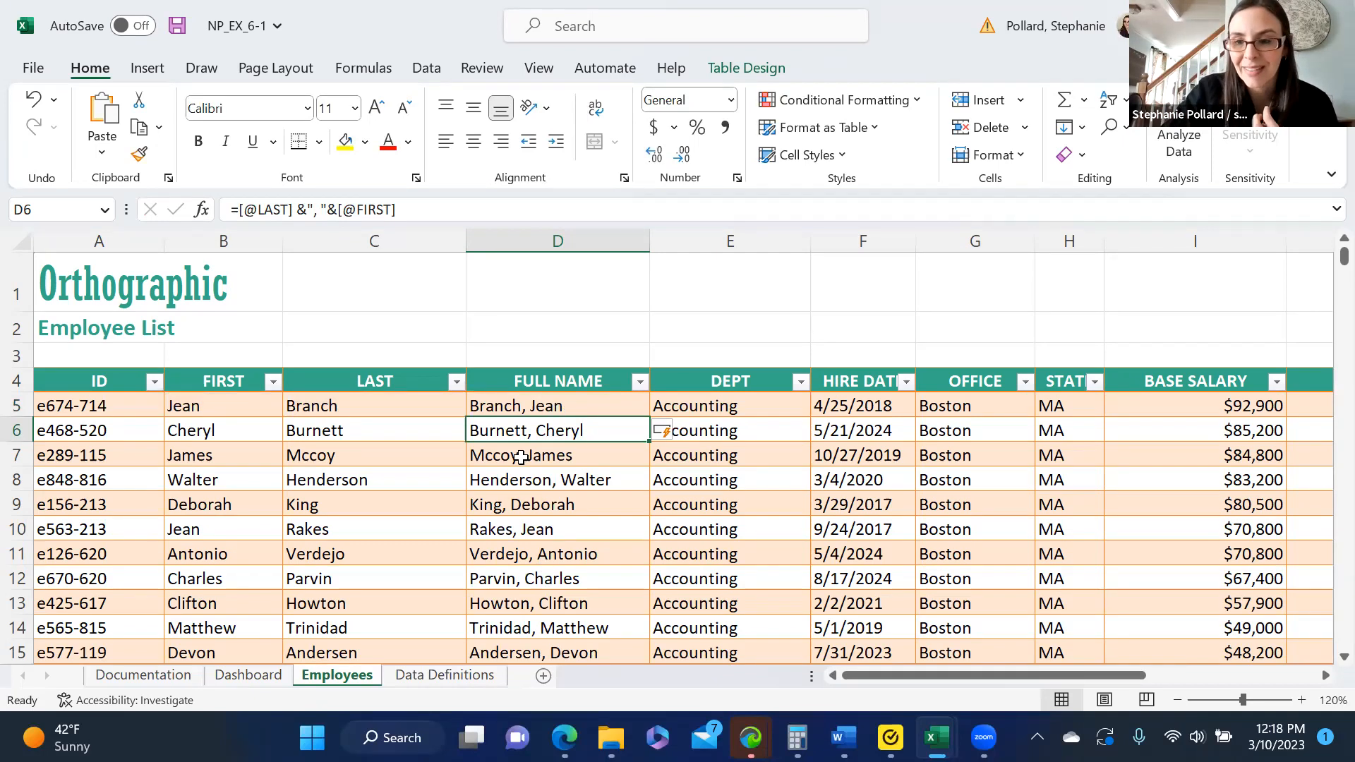
- Clear the whole formula from the first FULL NAME cell, D5, and keep the cell open for editing
click(557, 406)
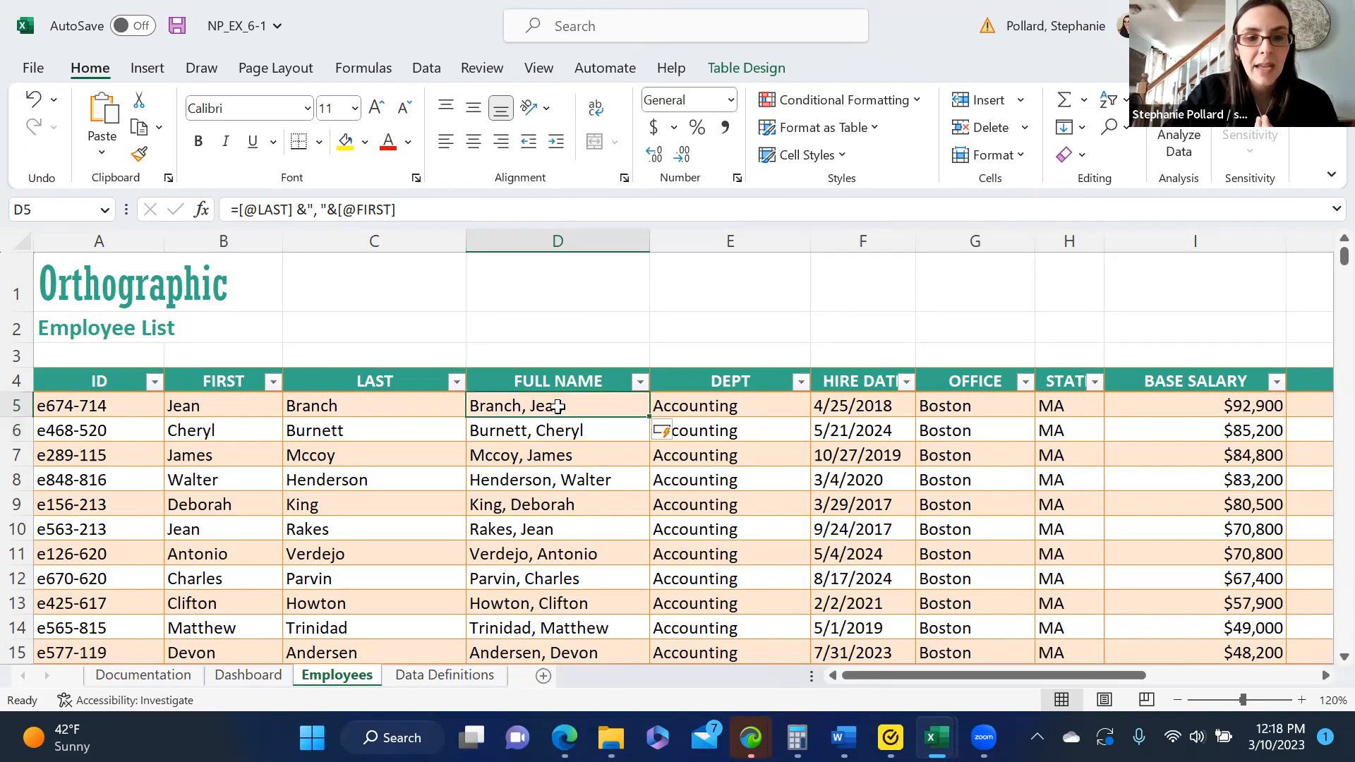
click(424, 211)
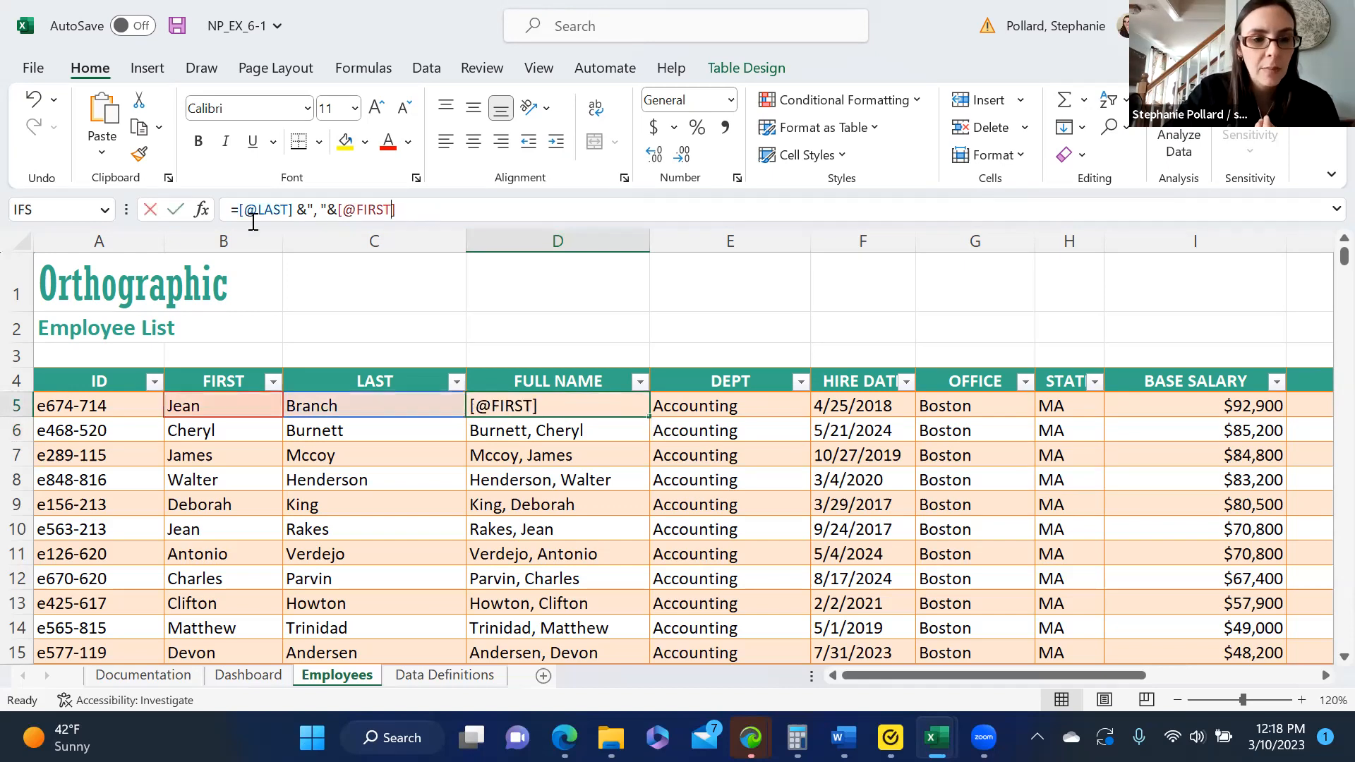
key(shift+Home)
key(BackSpace)
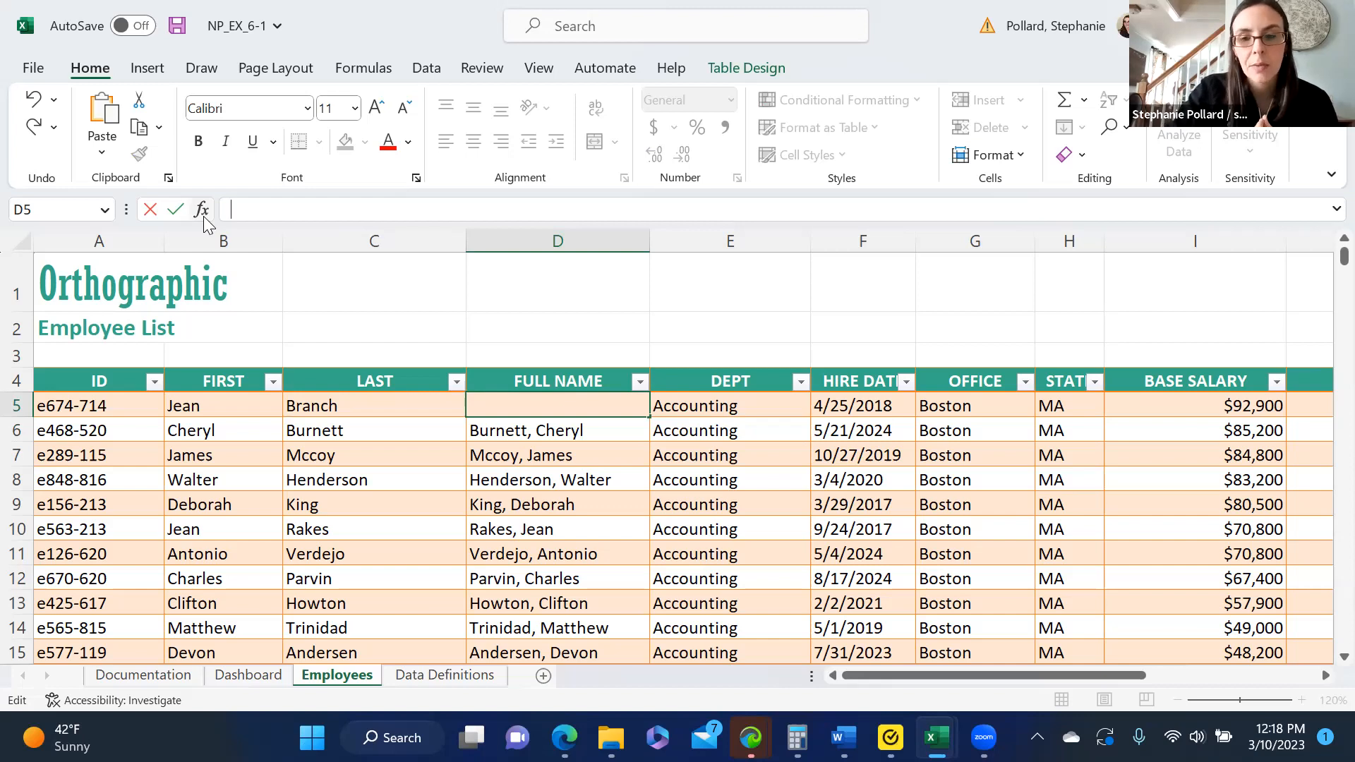
text(=)
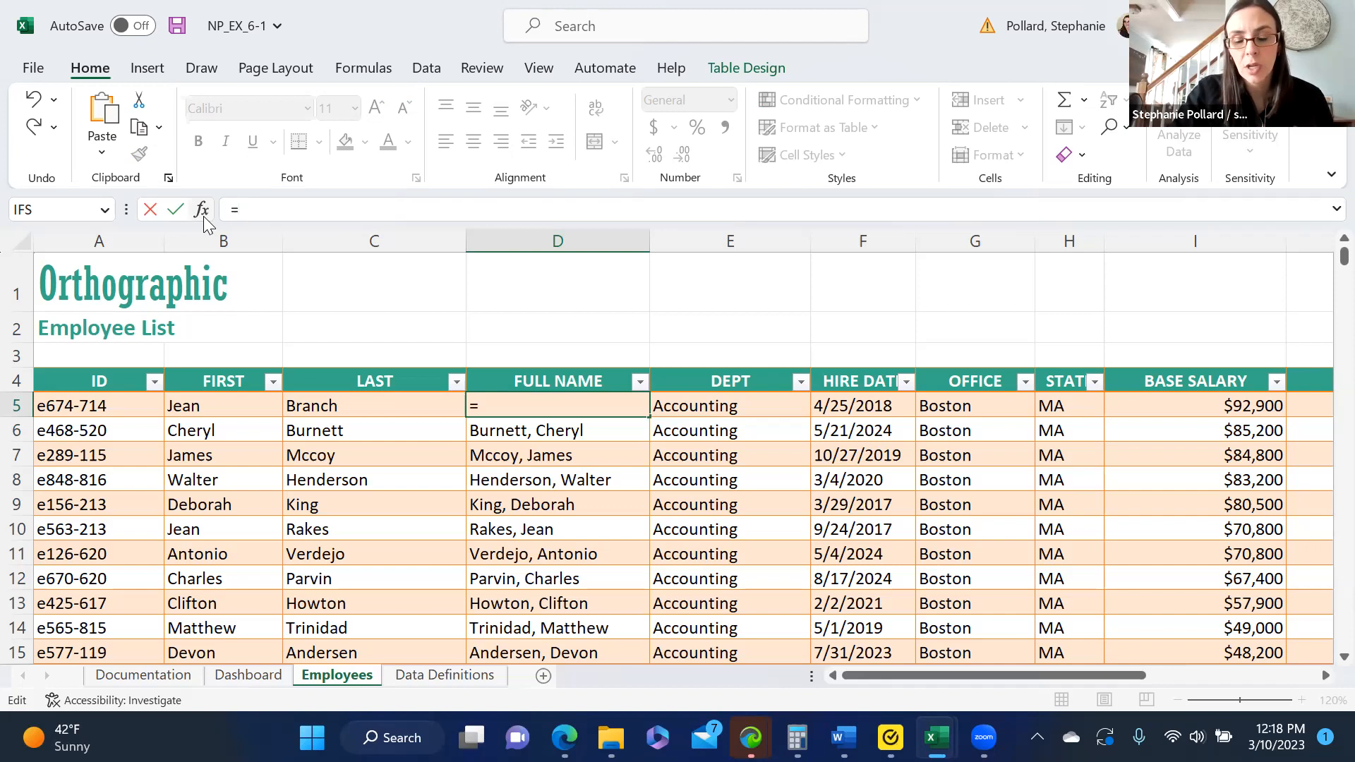
text([)
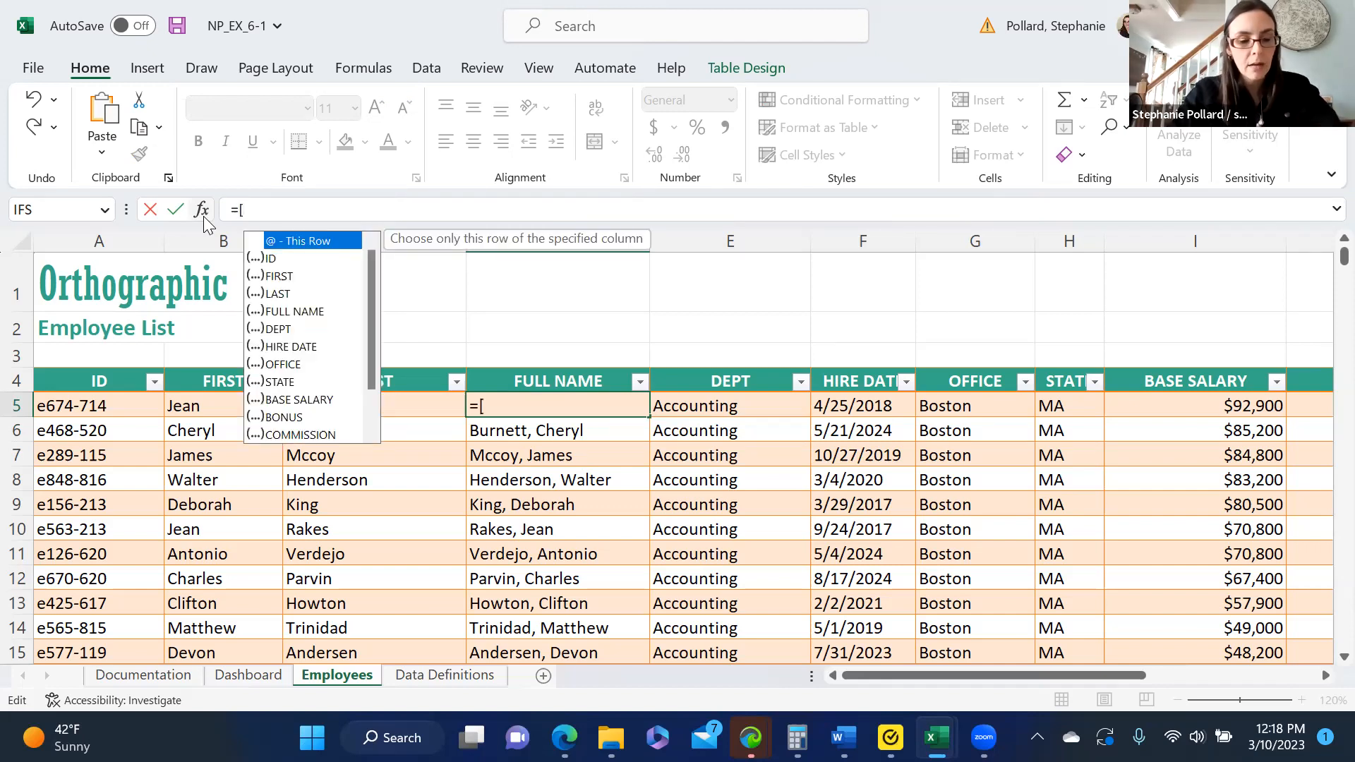
text(@)
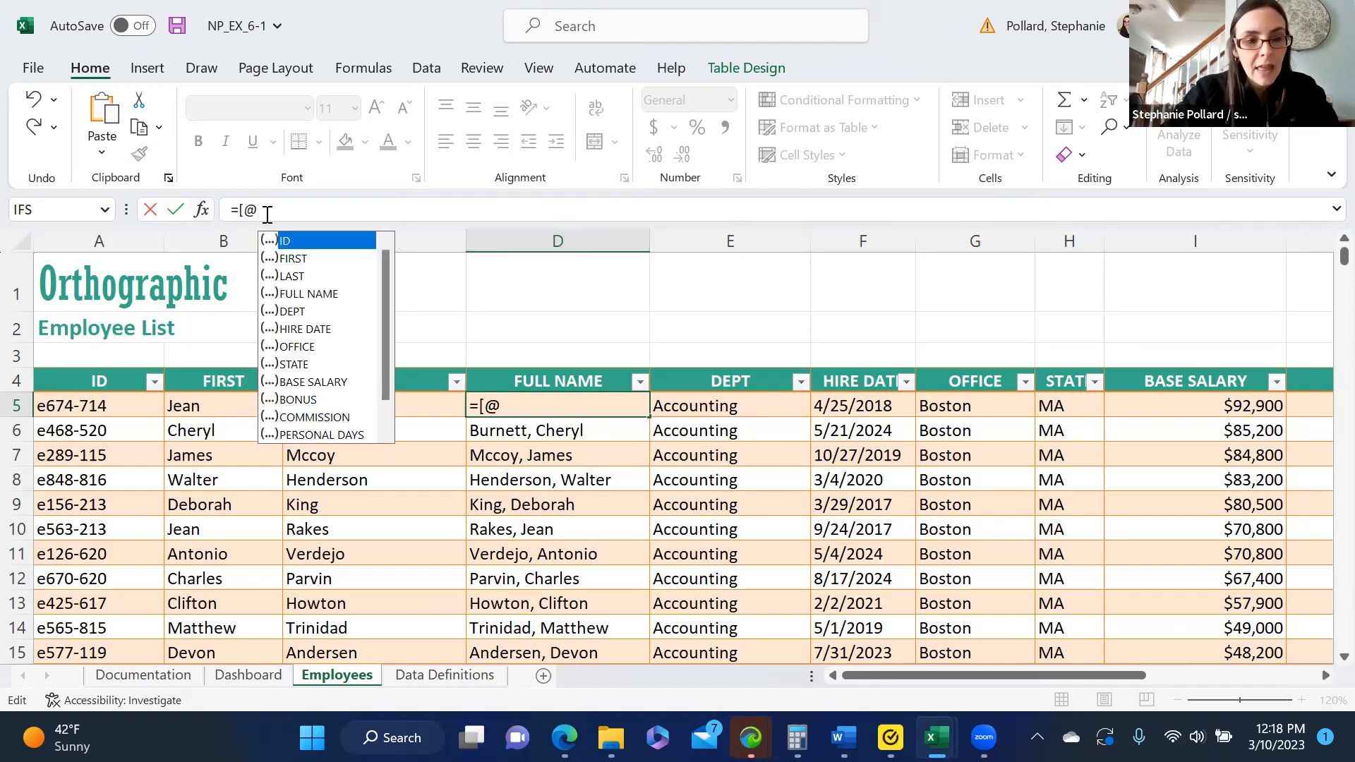
double_click(300, 274)
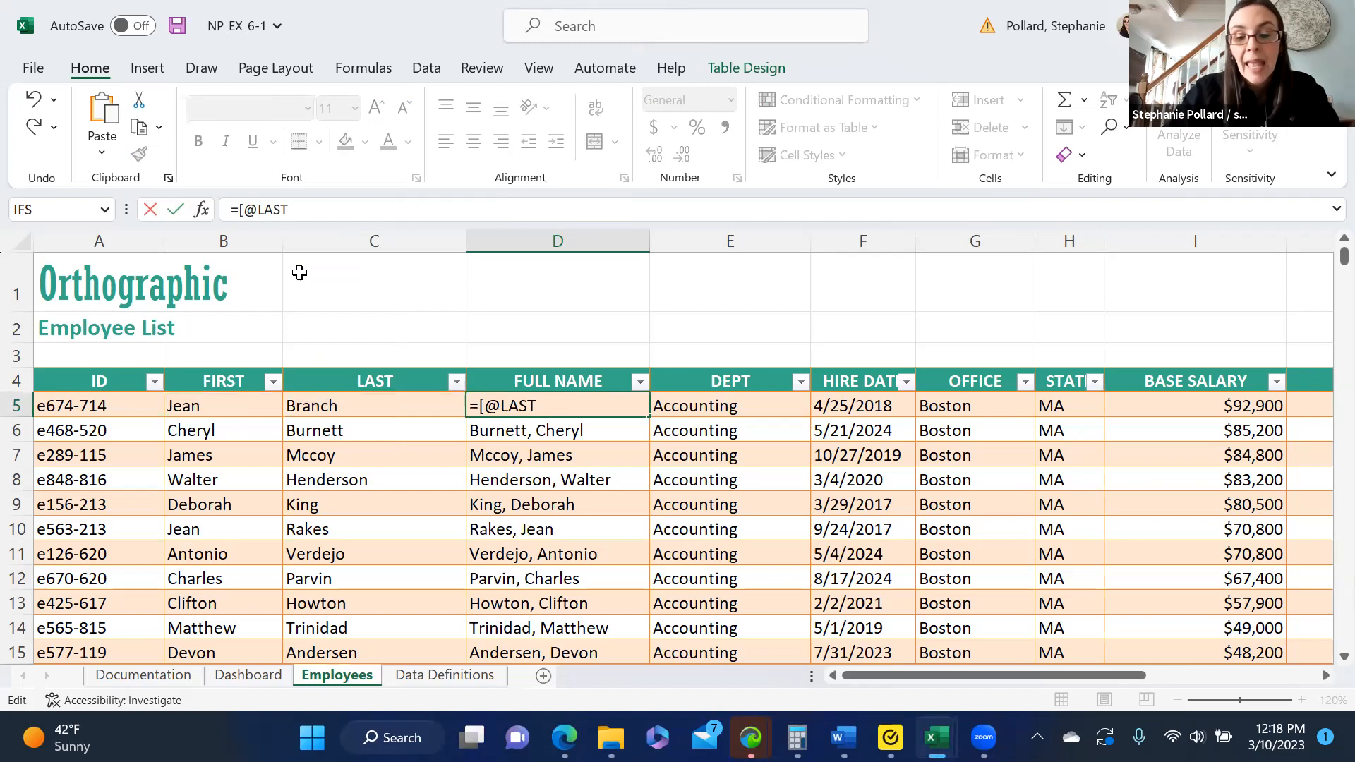
text(])
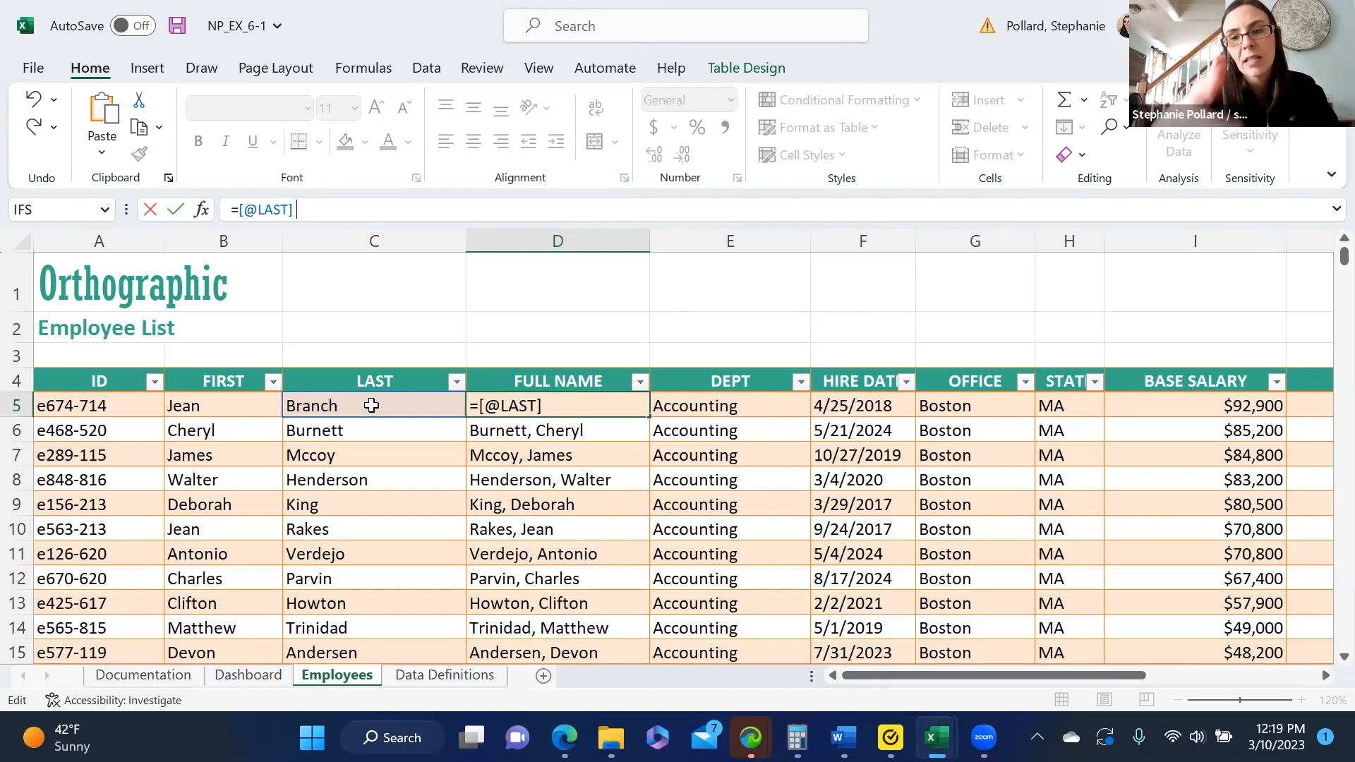
- Append the comma-and-space separator to the LAST reference in the D5 formula as &", "&
text(&)
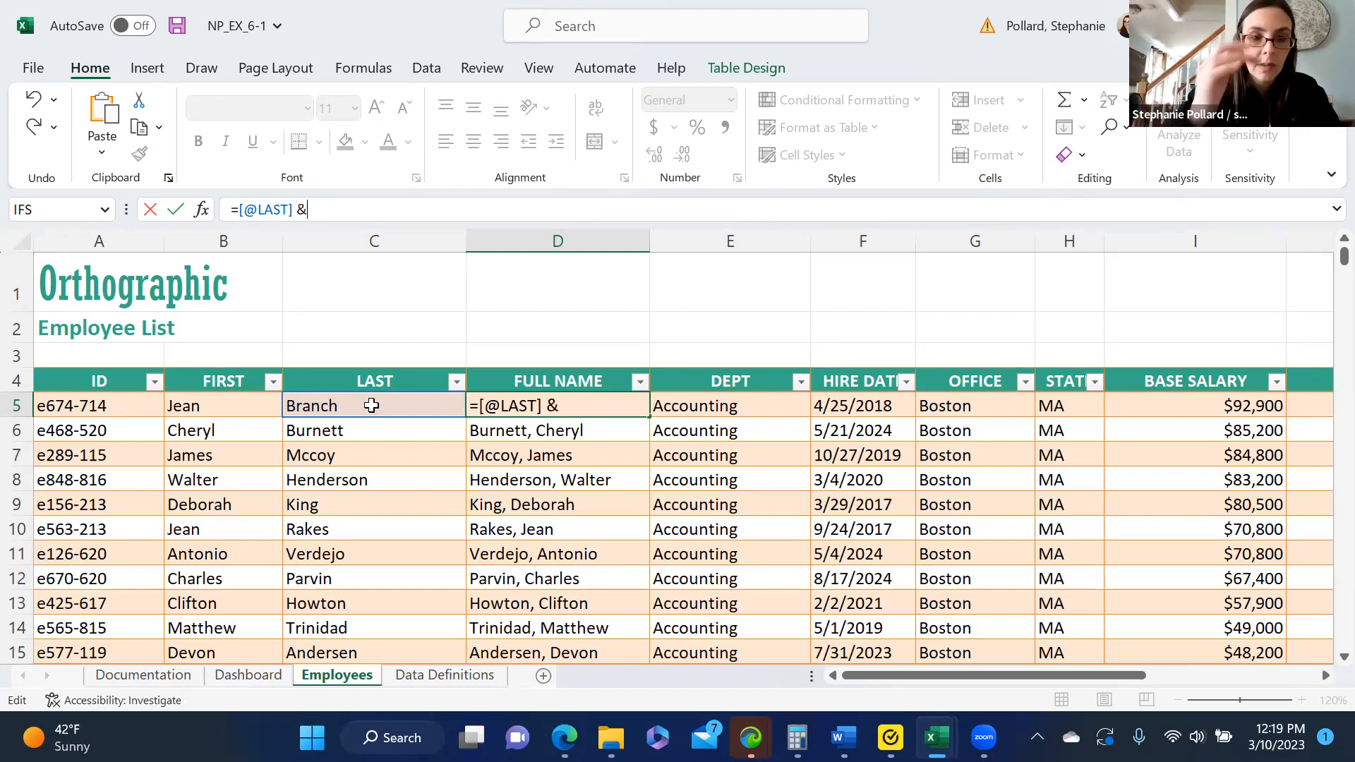
text(')
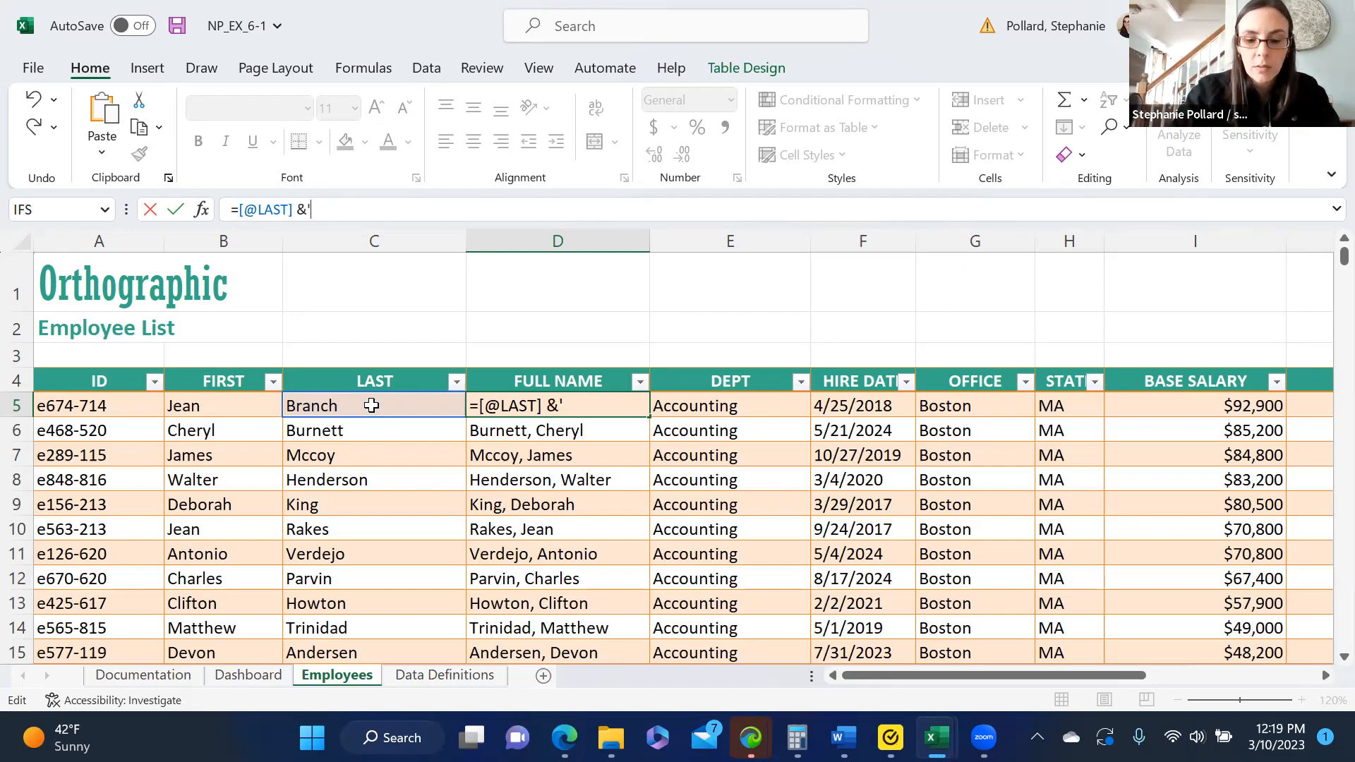
key(BackSpace)
text(",)
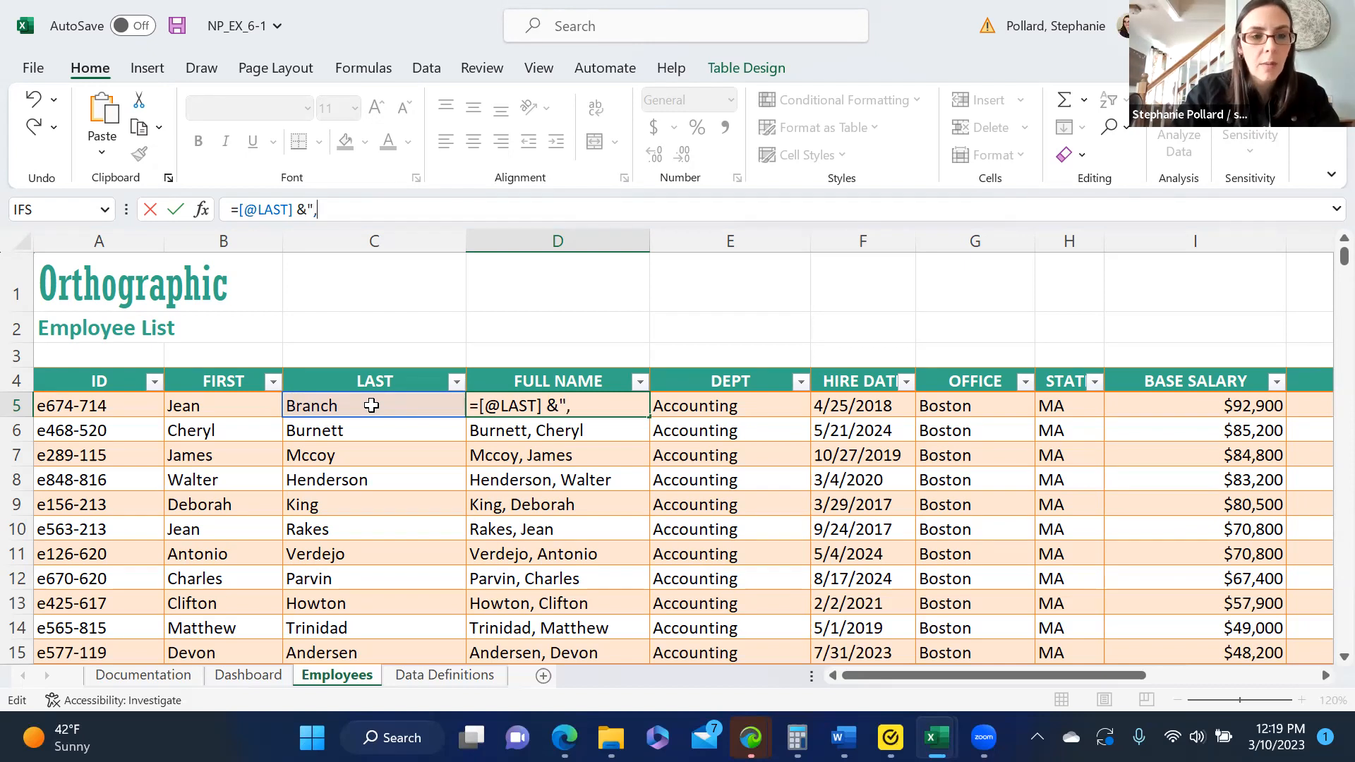
text( "&)
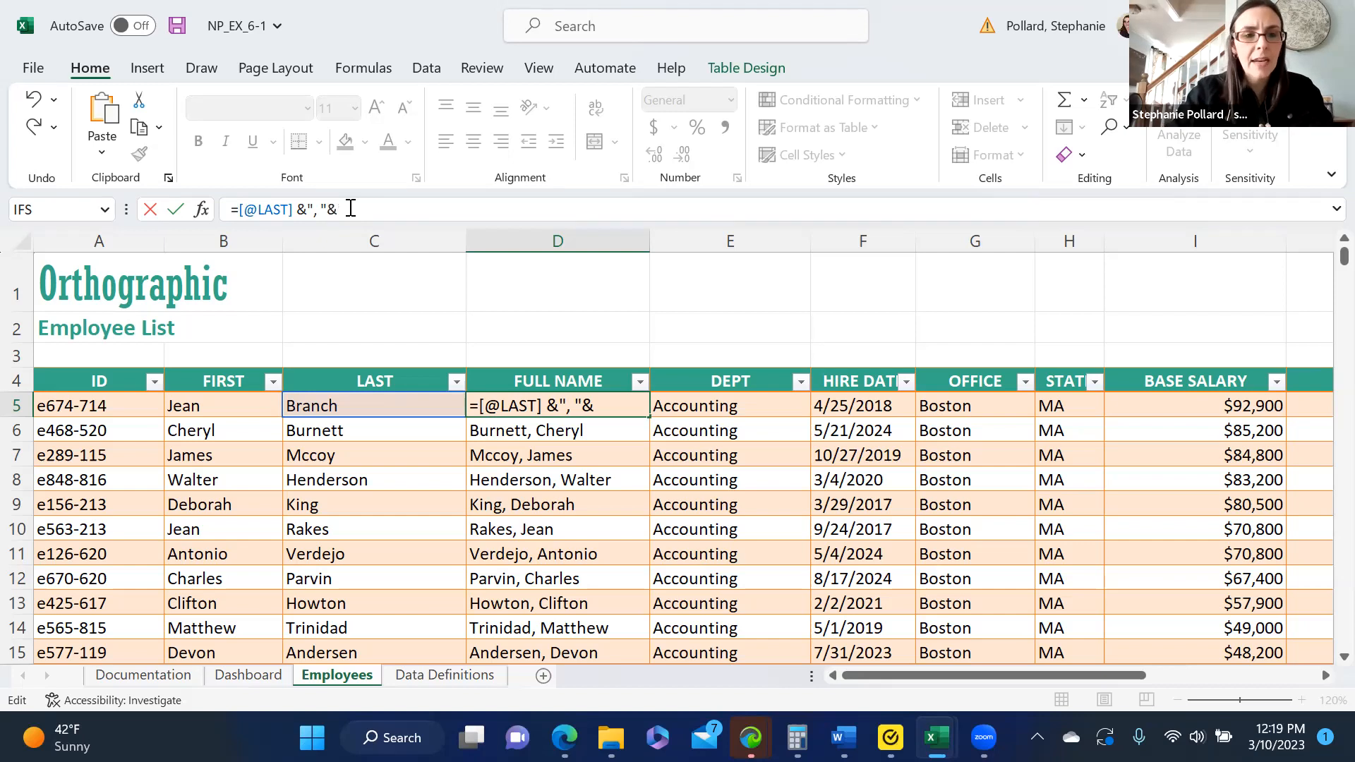
text([)
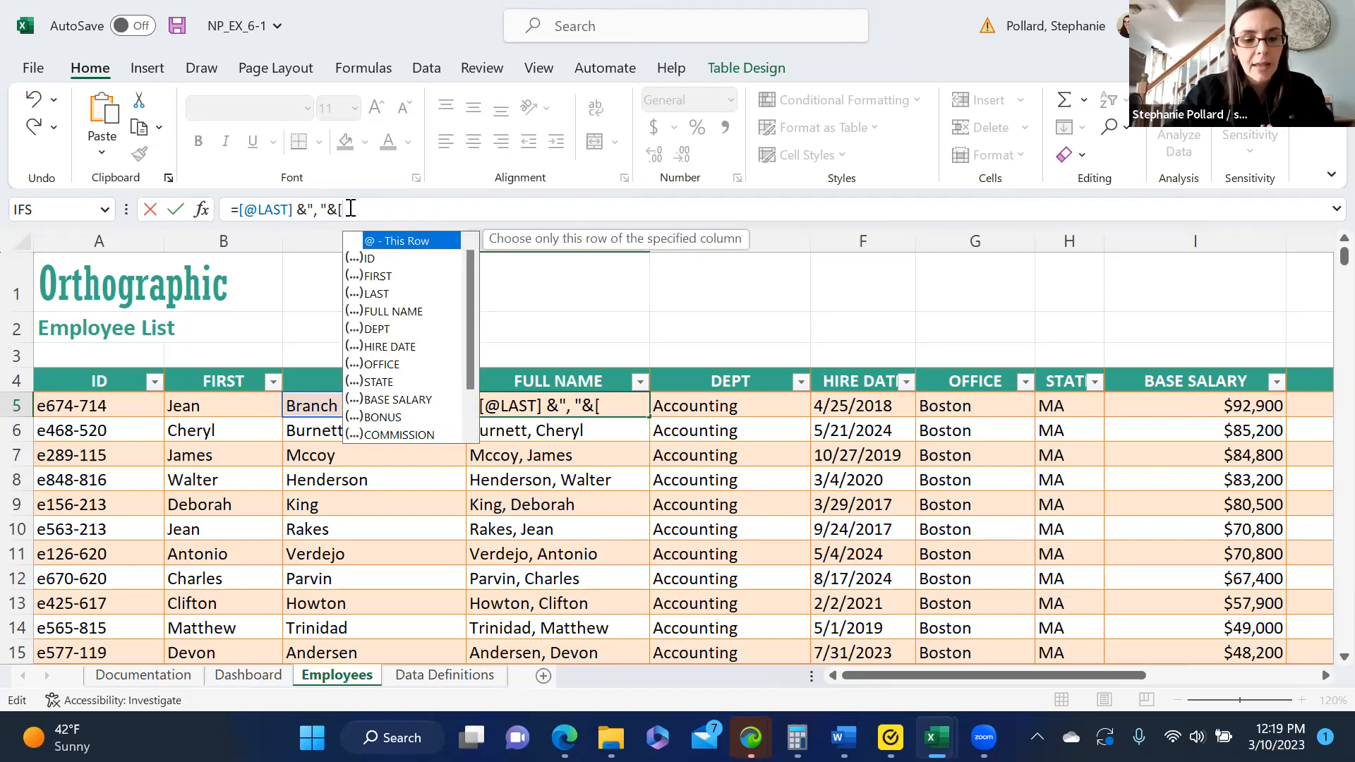
text(@)
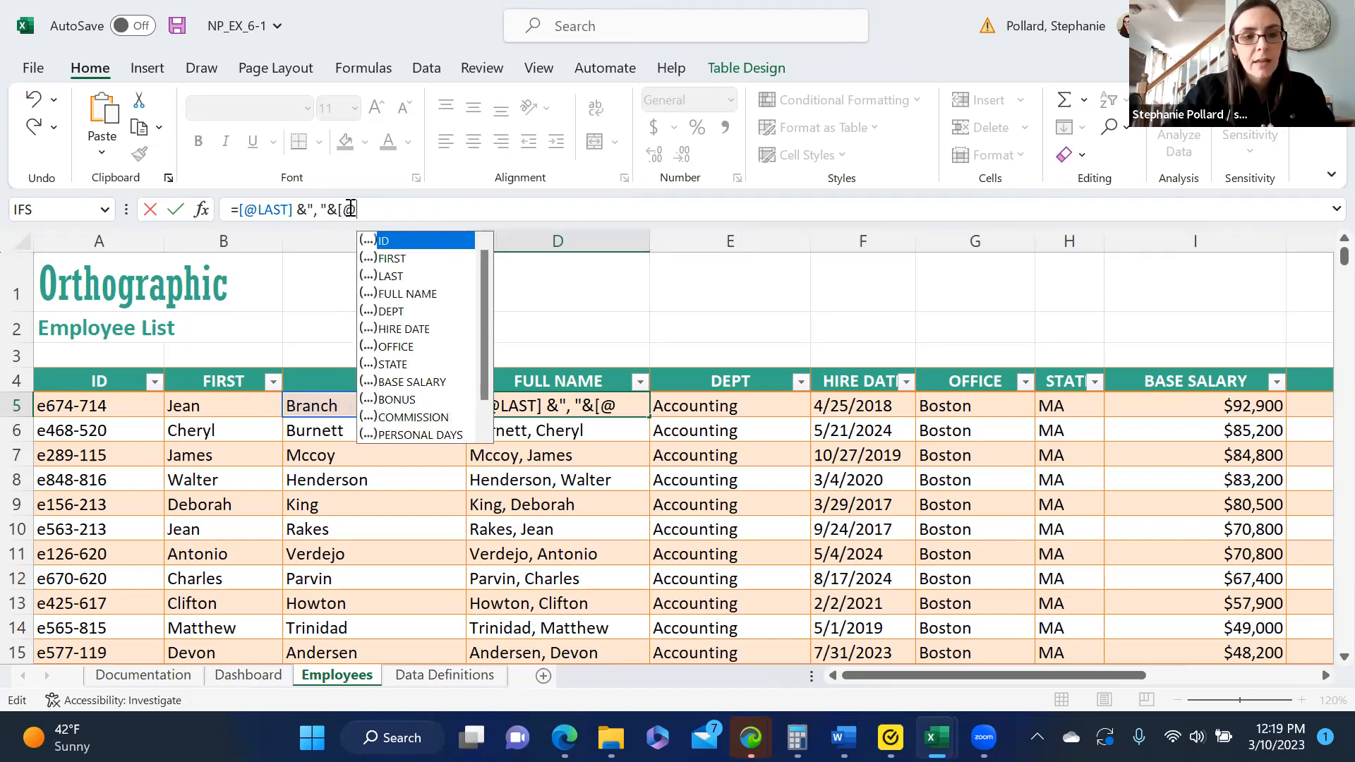
double_click(392, 258)
text(])
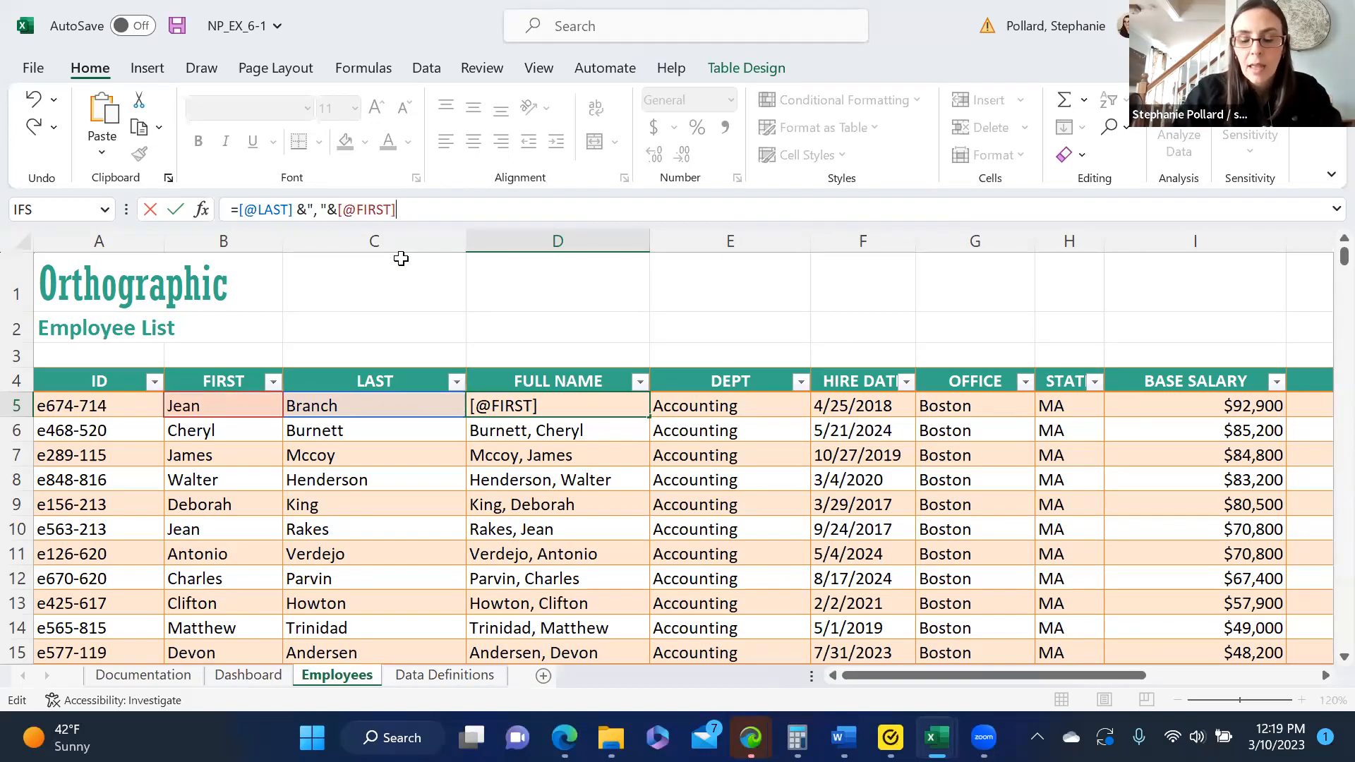
key(Return)
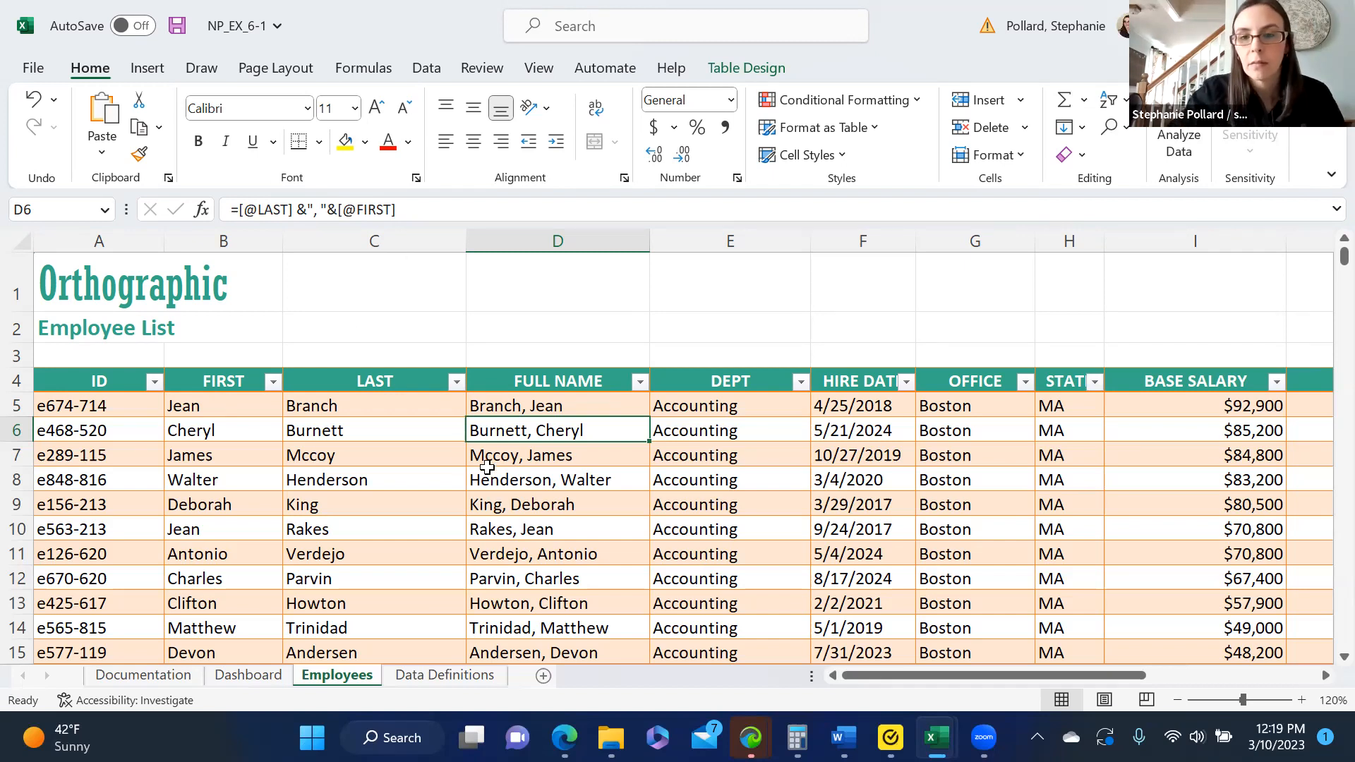
- Insert a table column before OFFICE and give it the header HIRE YEAR
scroll(487, 463, right, 3)
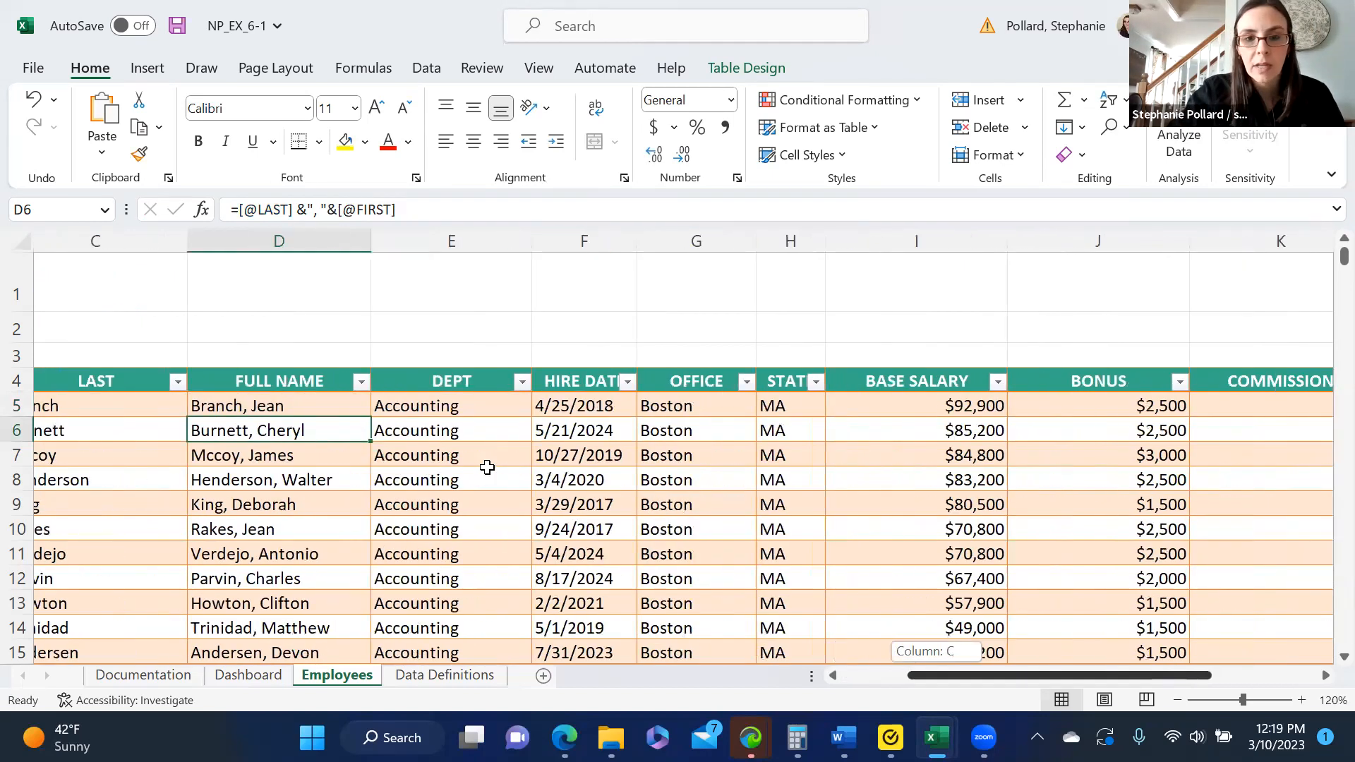
click(681, 243)
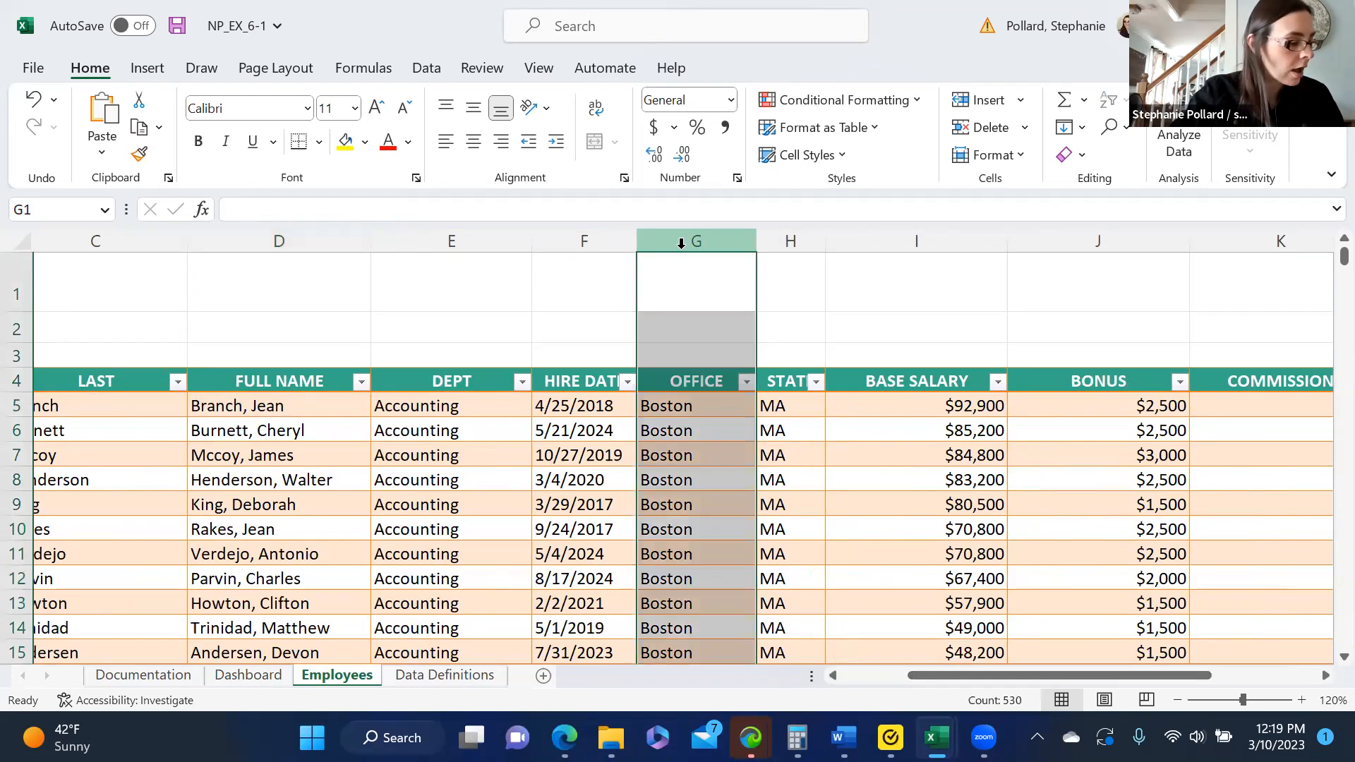
click(985, 99)
click(691, 384)
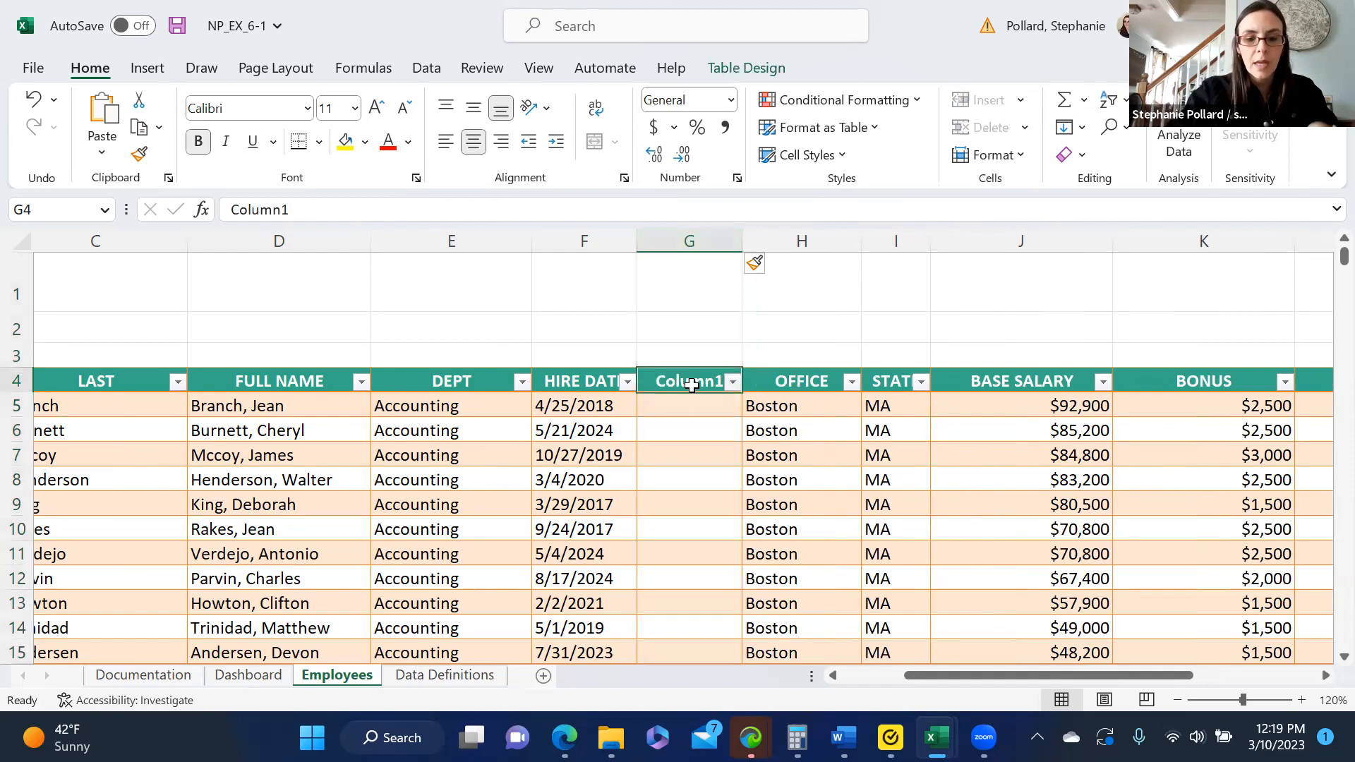
text(HIRE)
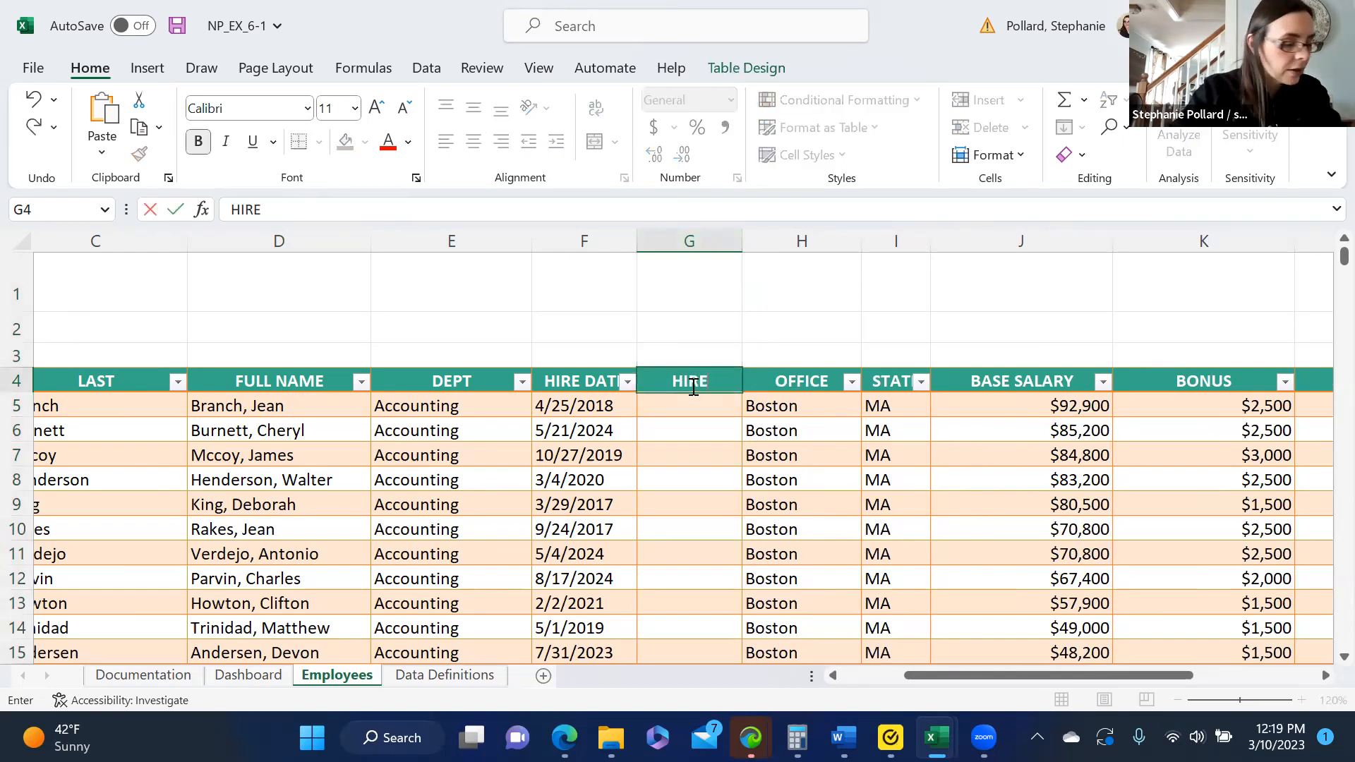
text( YEAR)
key(Return)
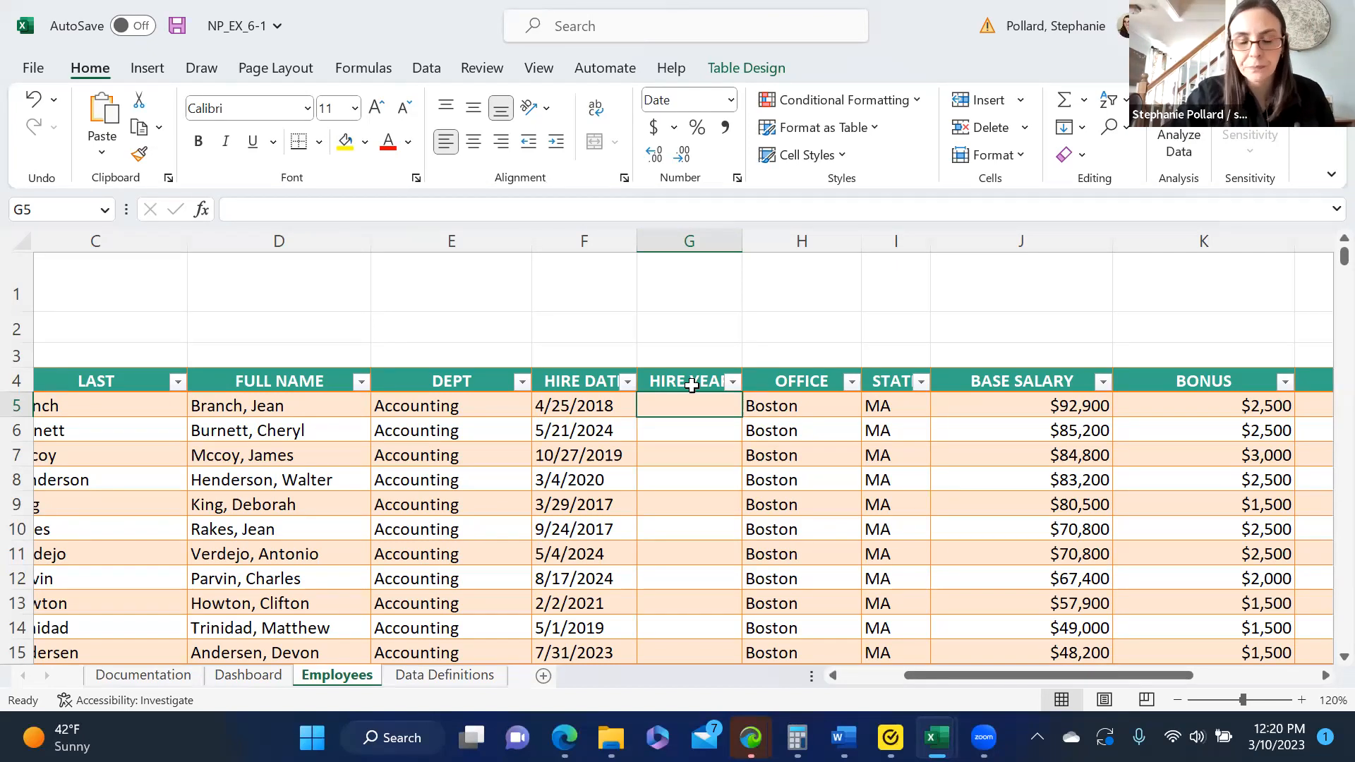
- Fill the HIRE YEAR column by entering =YEAR([@[HIRE DATE]]) in its first data cell, G5
text(=)
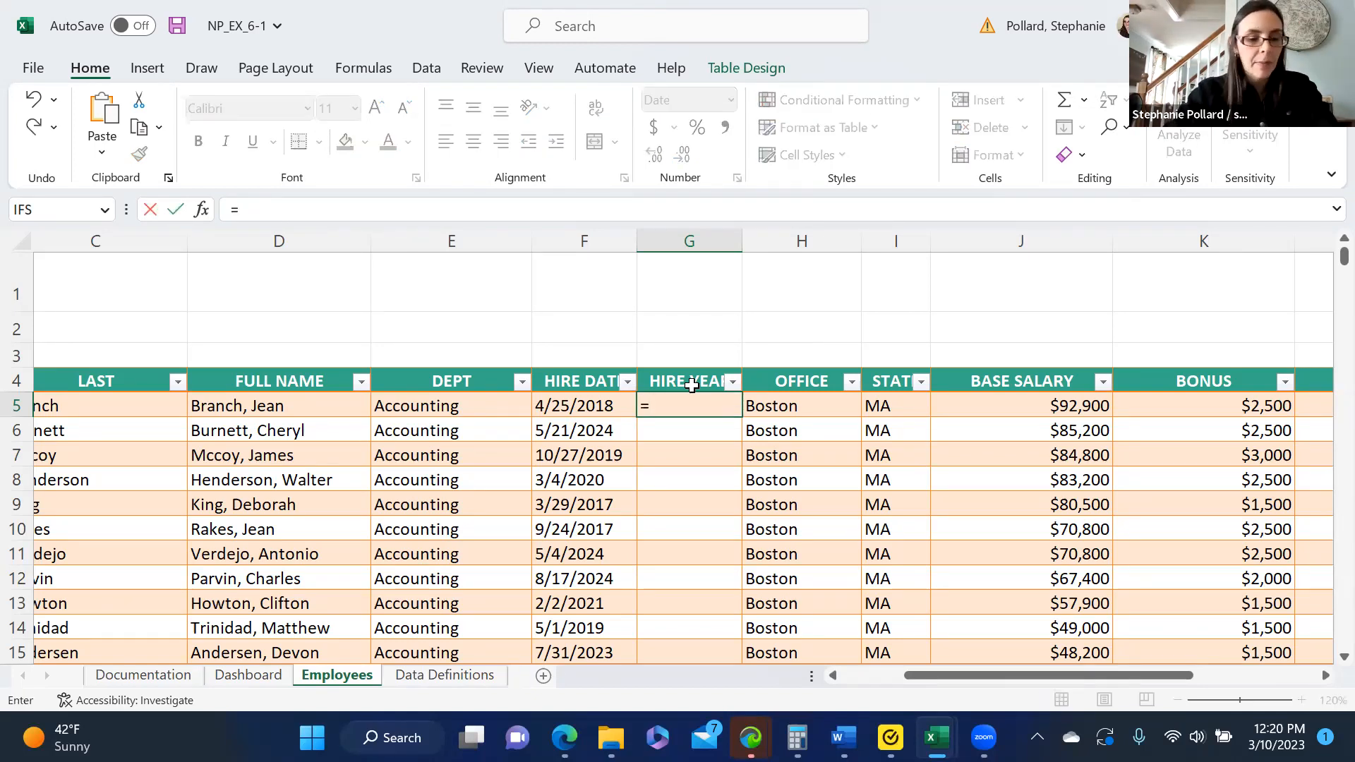
text(Y)
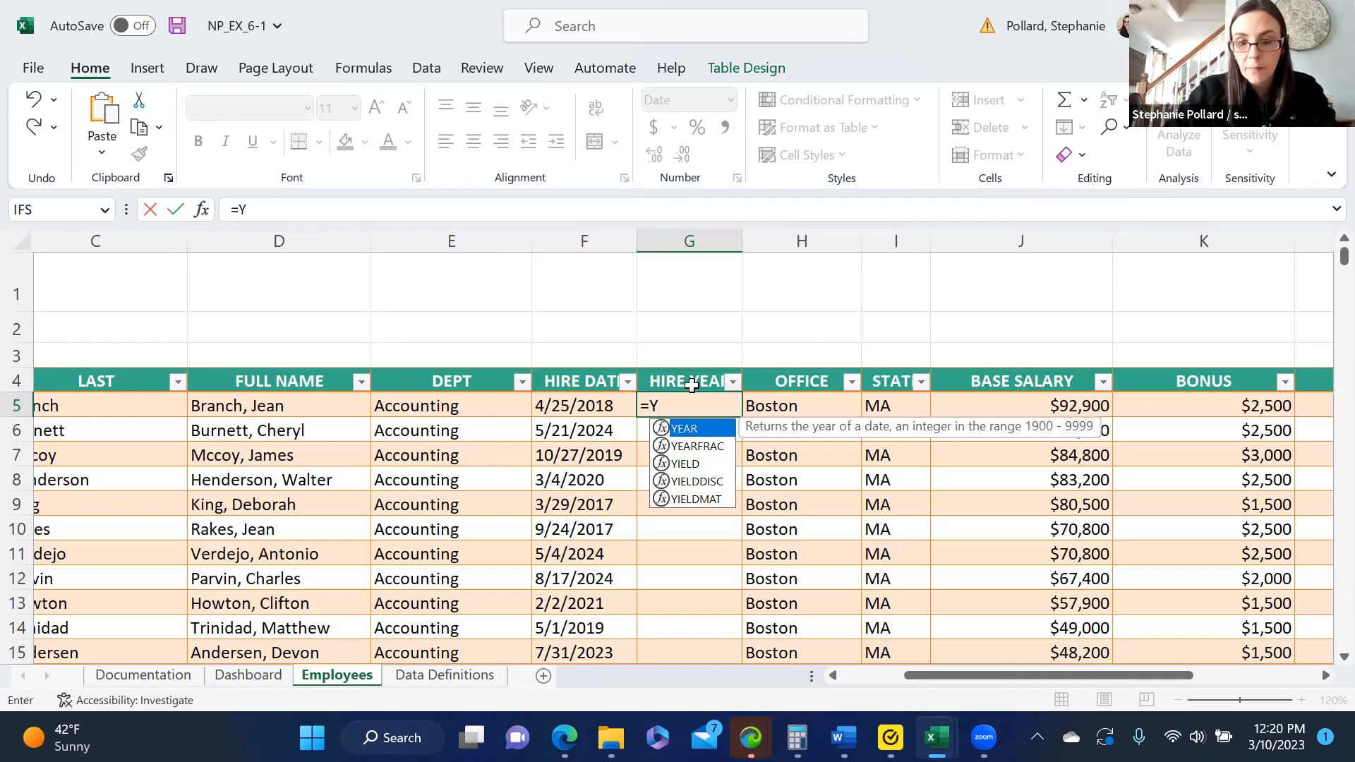
double_click(684, 429)
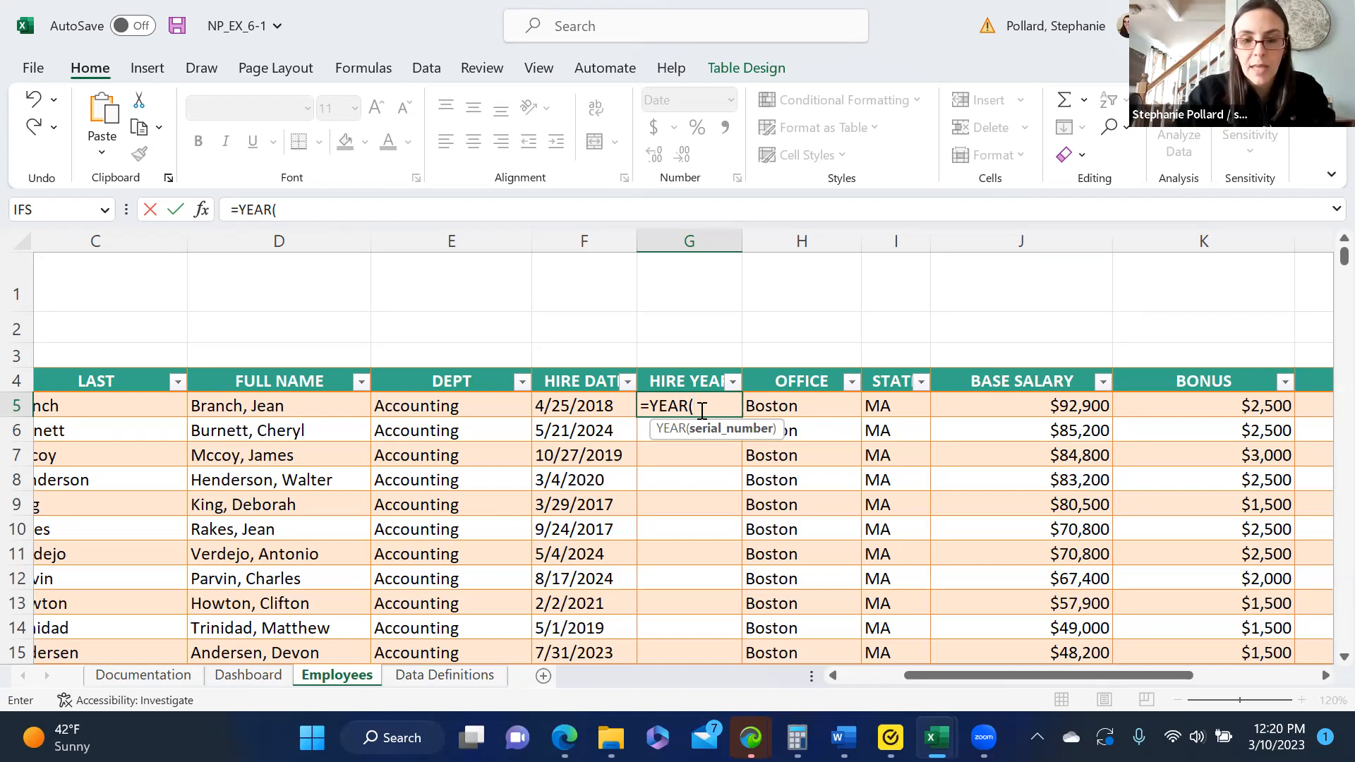
text([@)
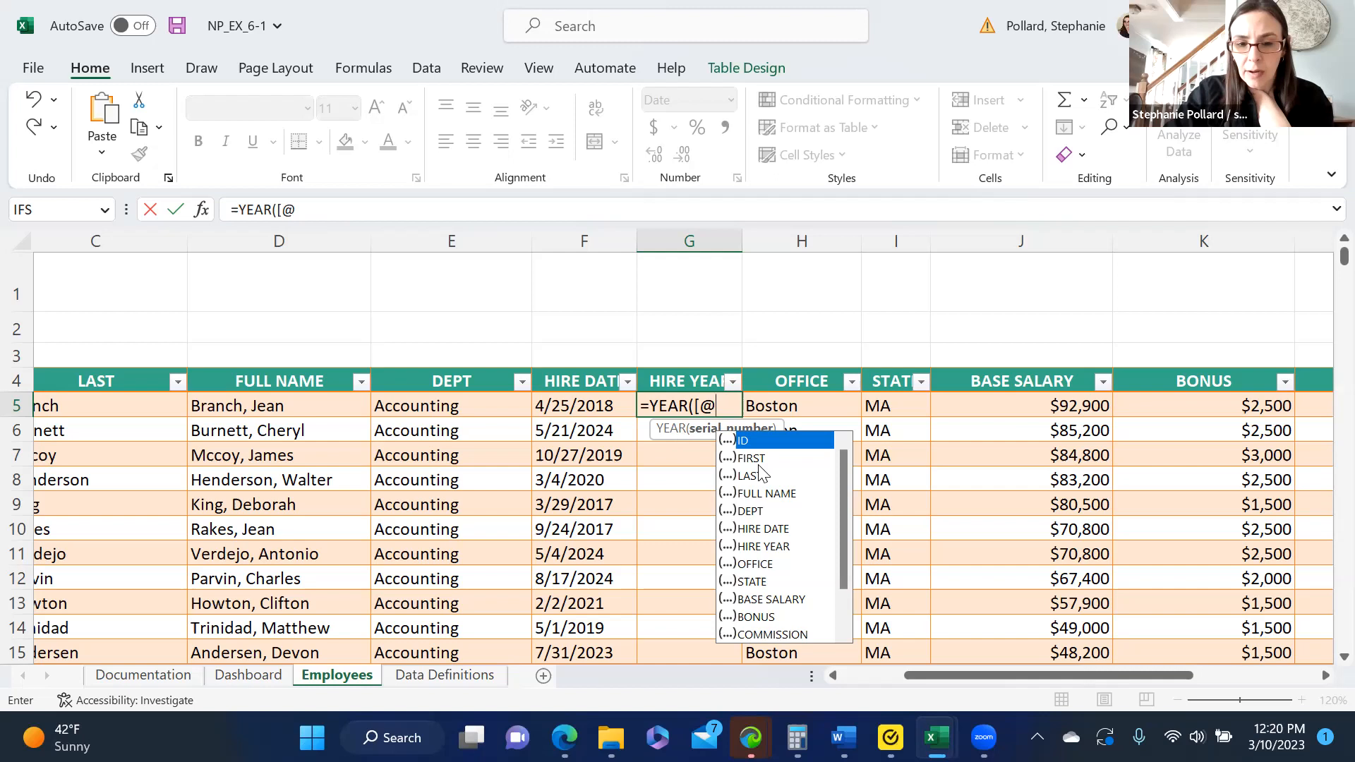
double_click(769, 530)
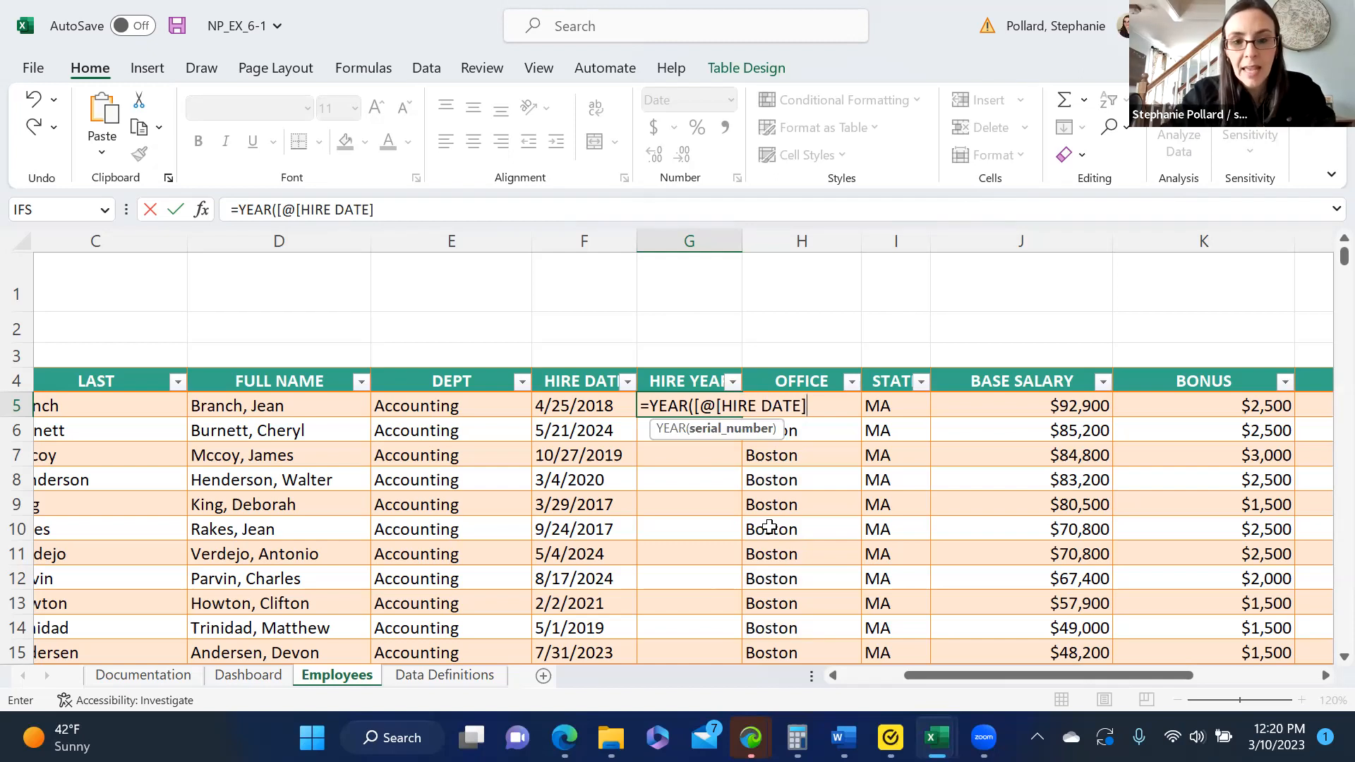
text(])
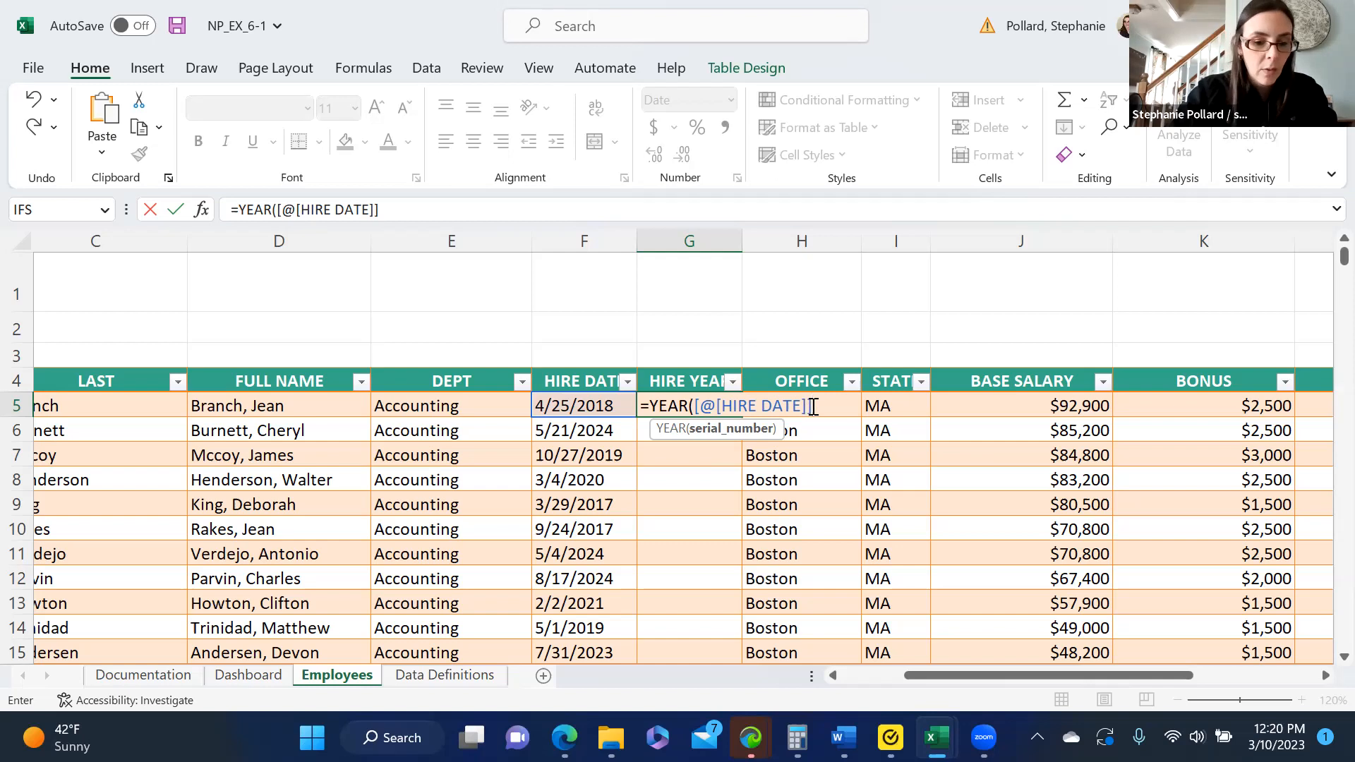
text())
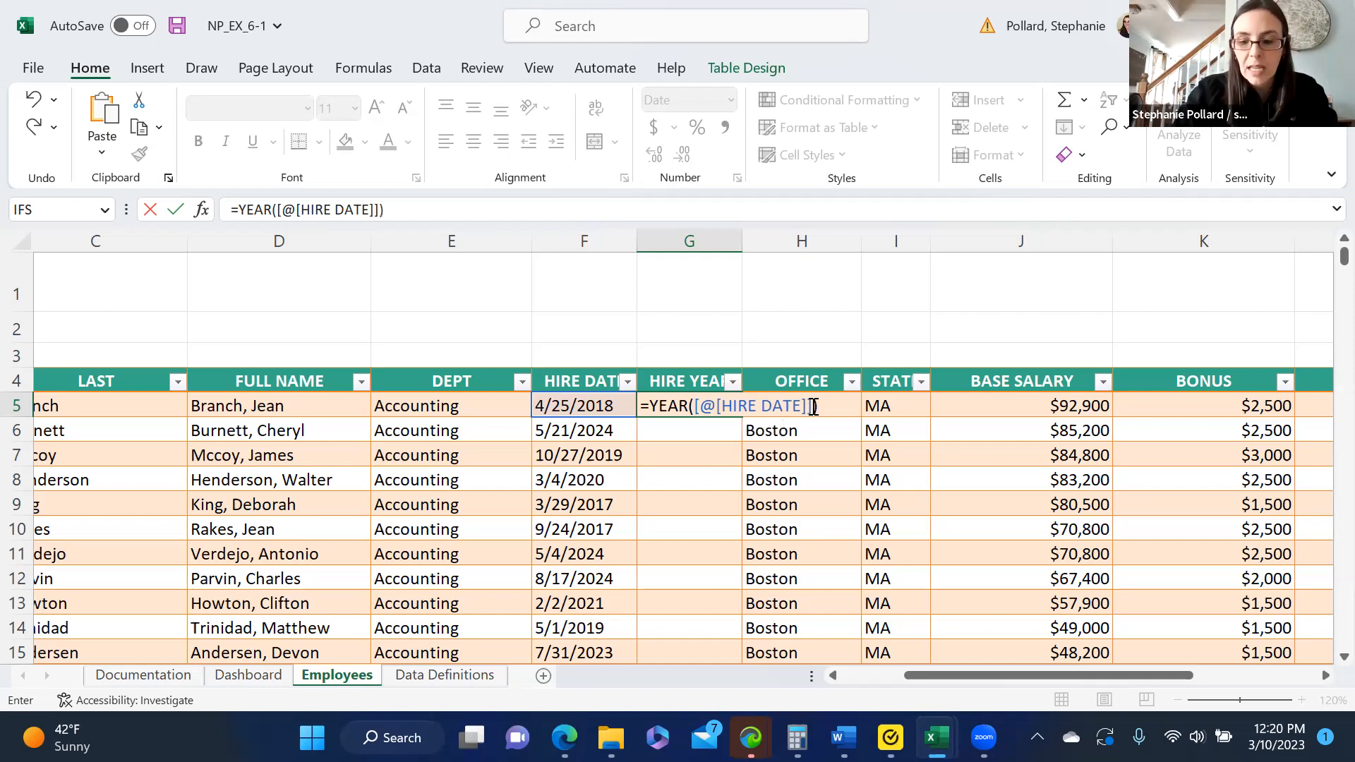
key(Return)
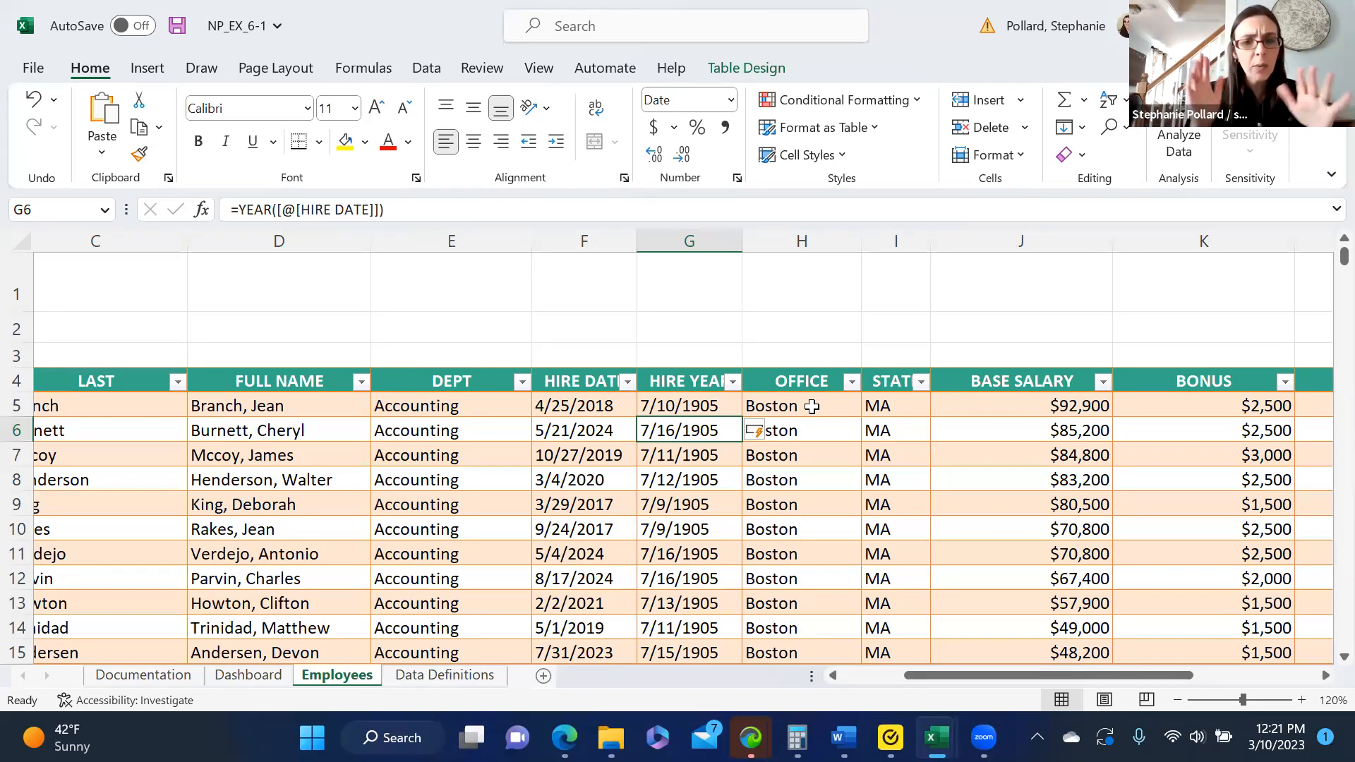
- Set the number format of G5 to General and fill it down the HIRE YEAR column through row 533
click(695, 410)
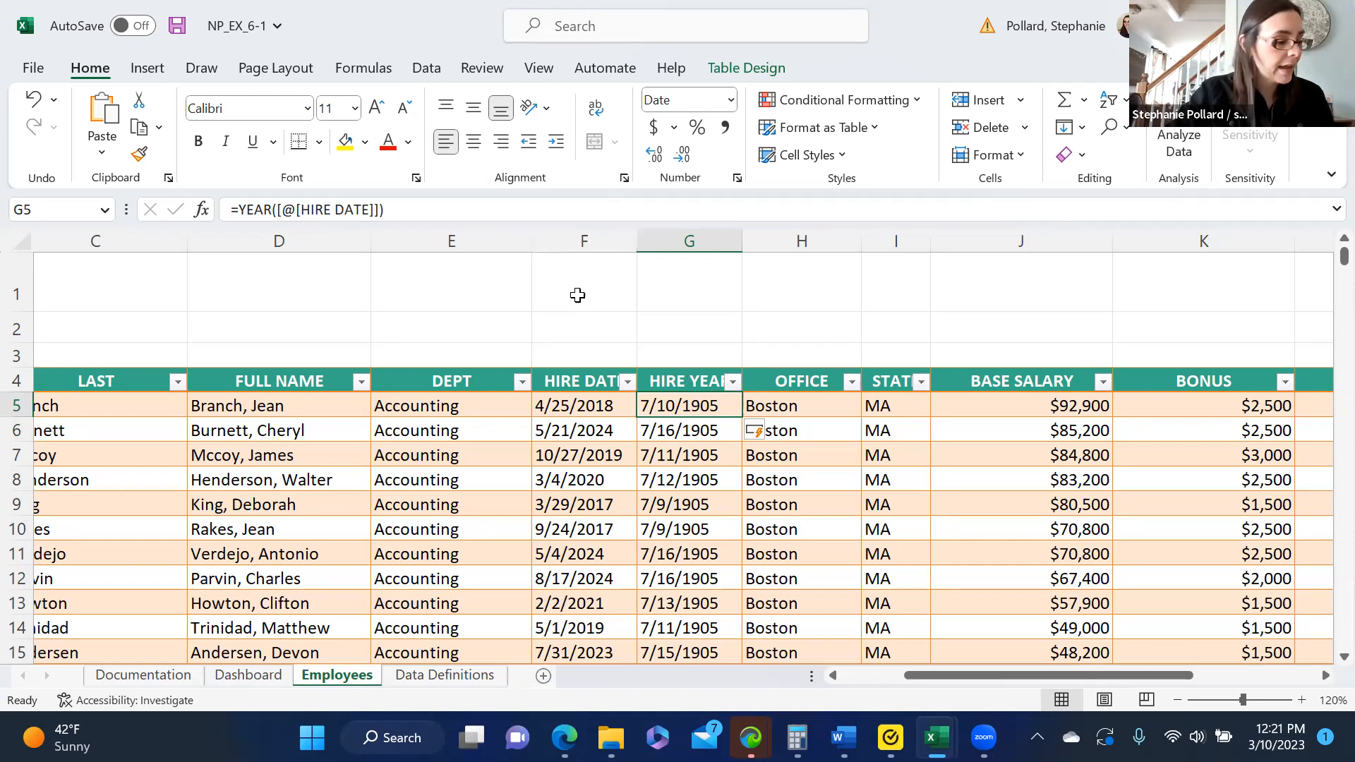
click(732, 103)
click(721, 138)
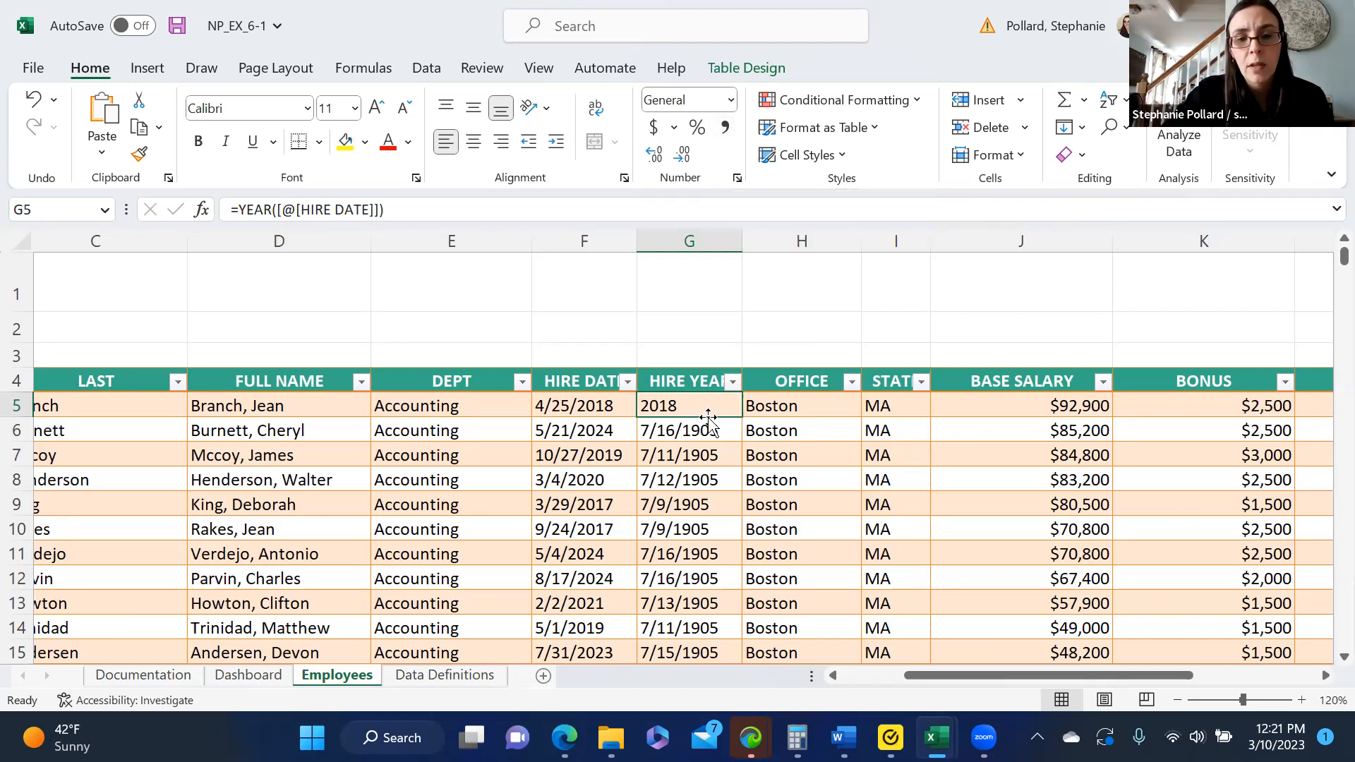
drag(740, 417, 735, 498)
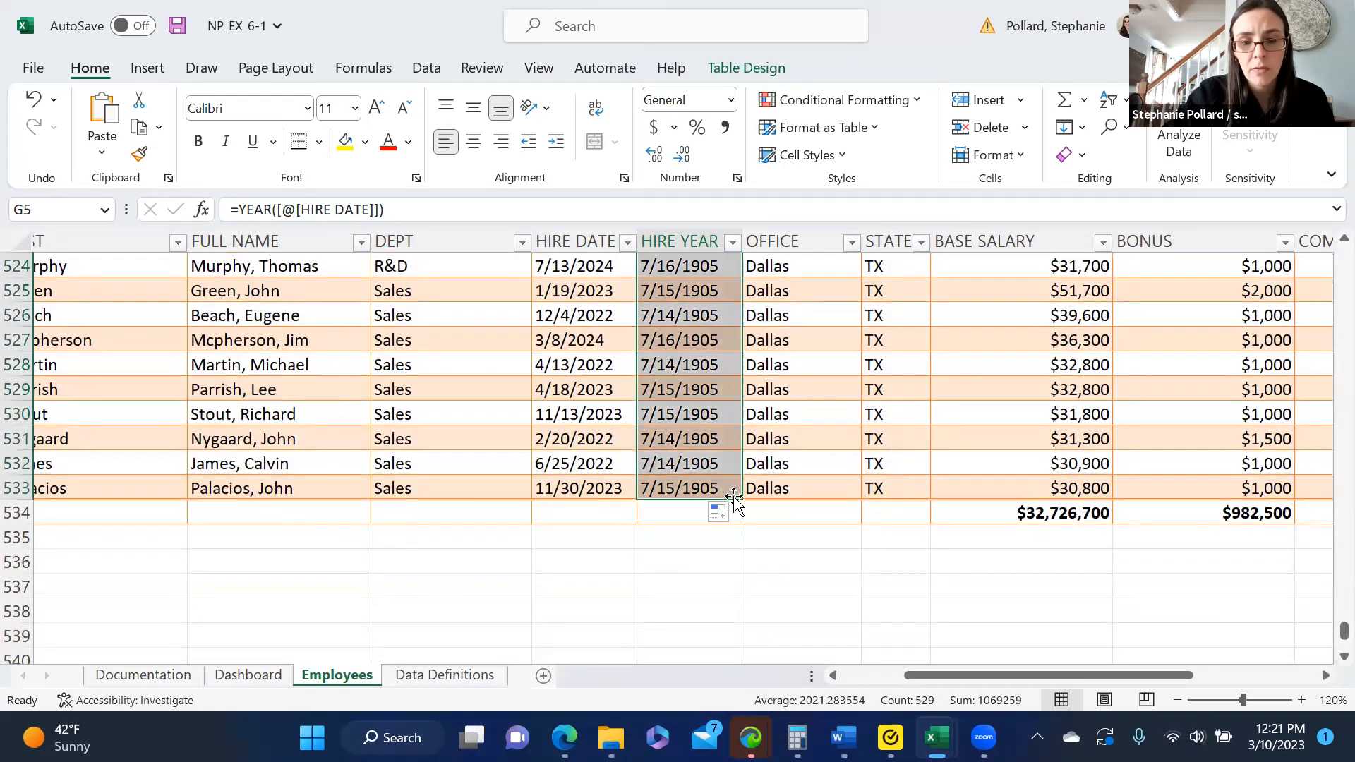
drag(1343, 630, 1324, 258)
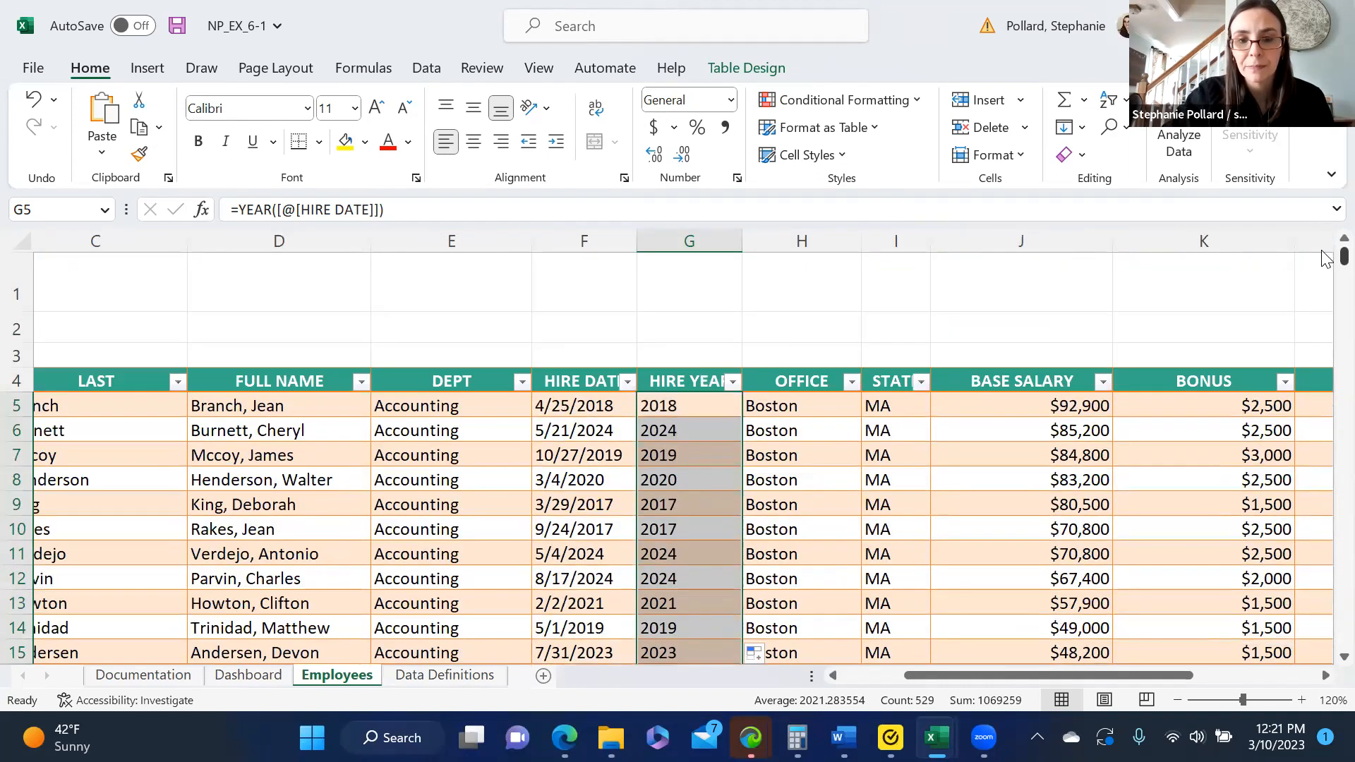
click(849, 334)
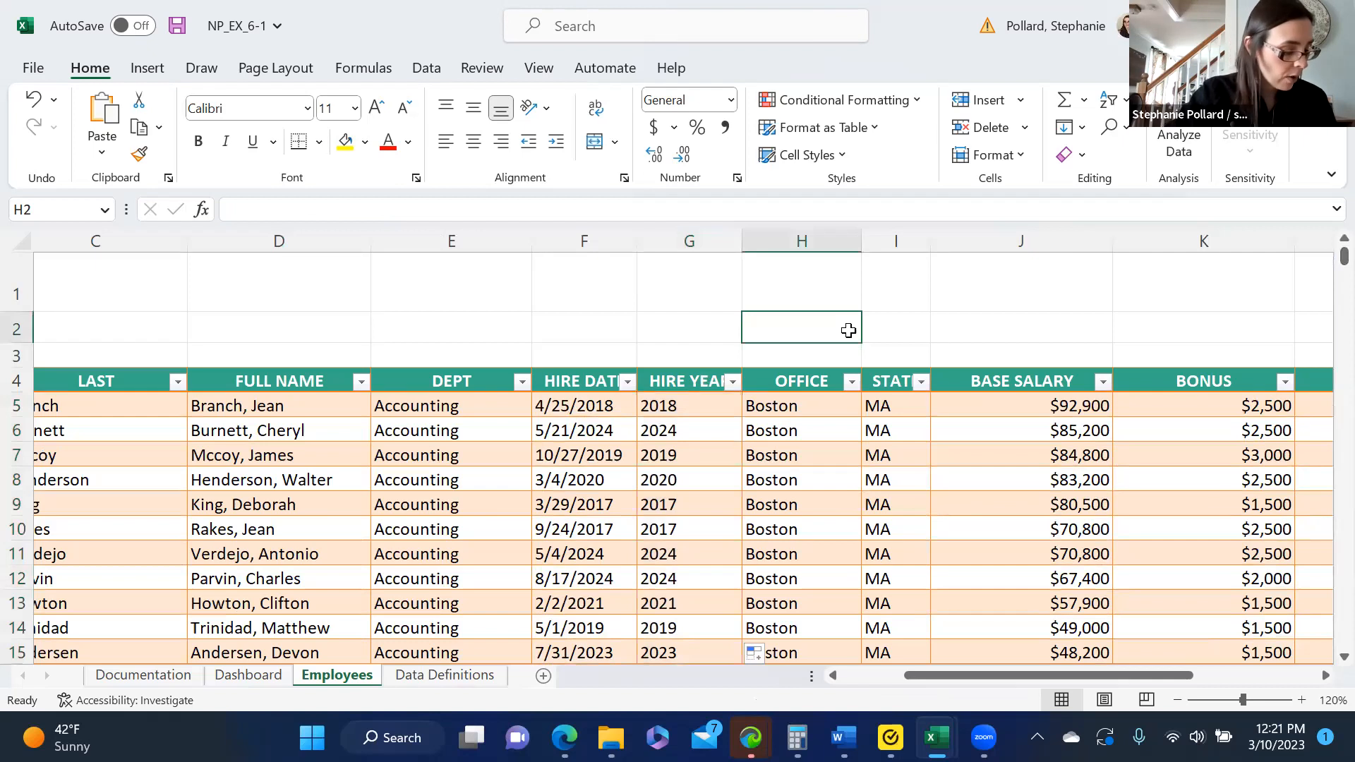
- Insert a table column before PERSONAL DAYS and give it the header WAGES
drag(945, 675, 1074, 682)
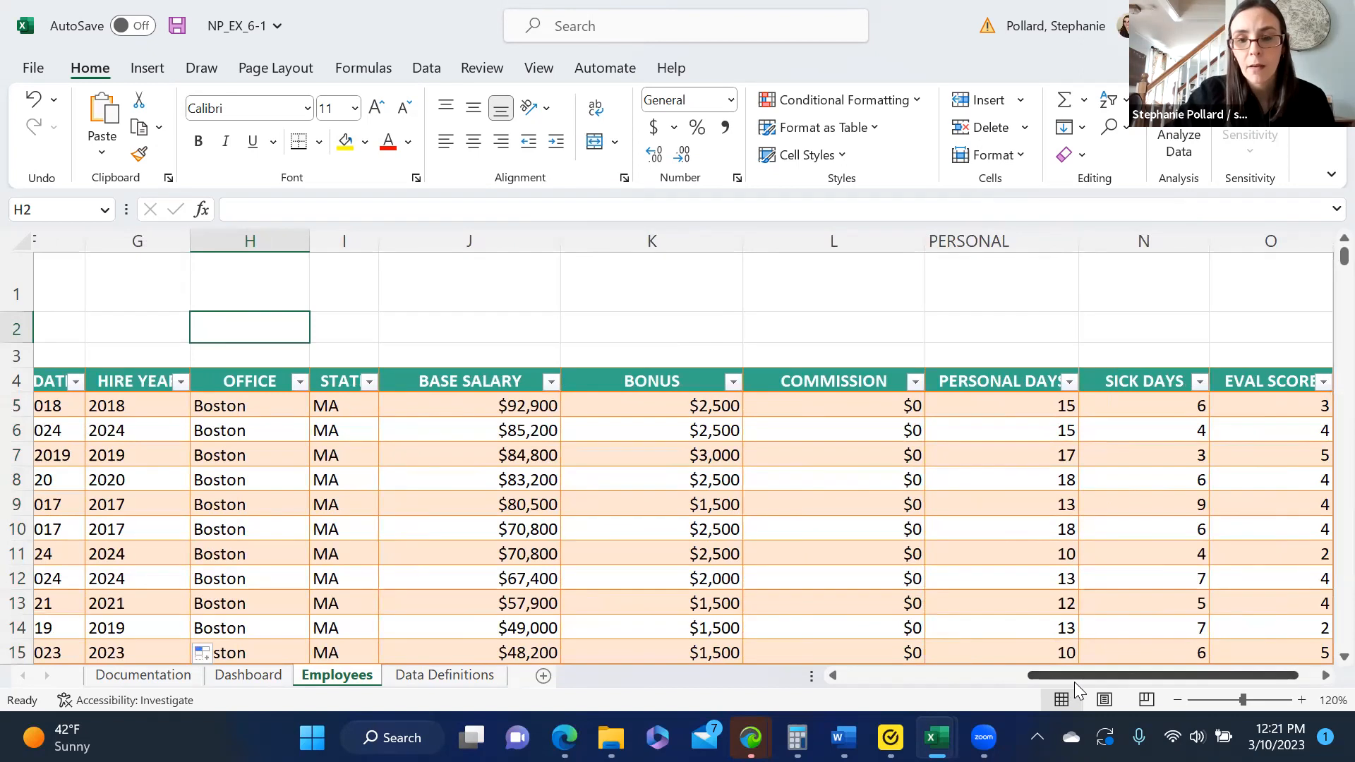
click(962, 240)
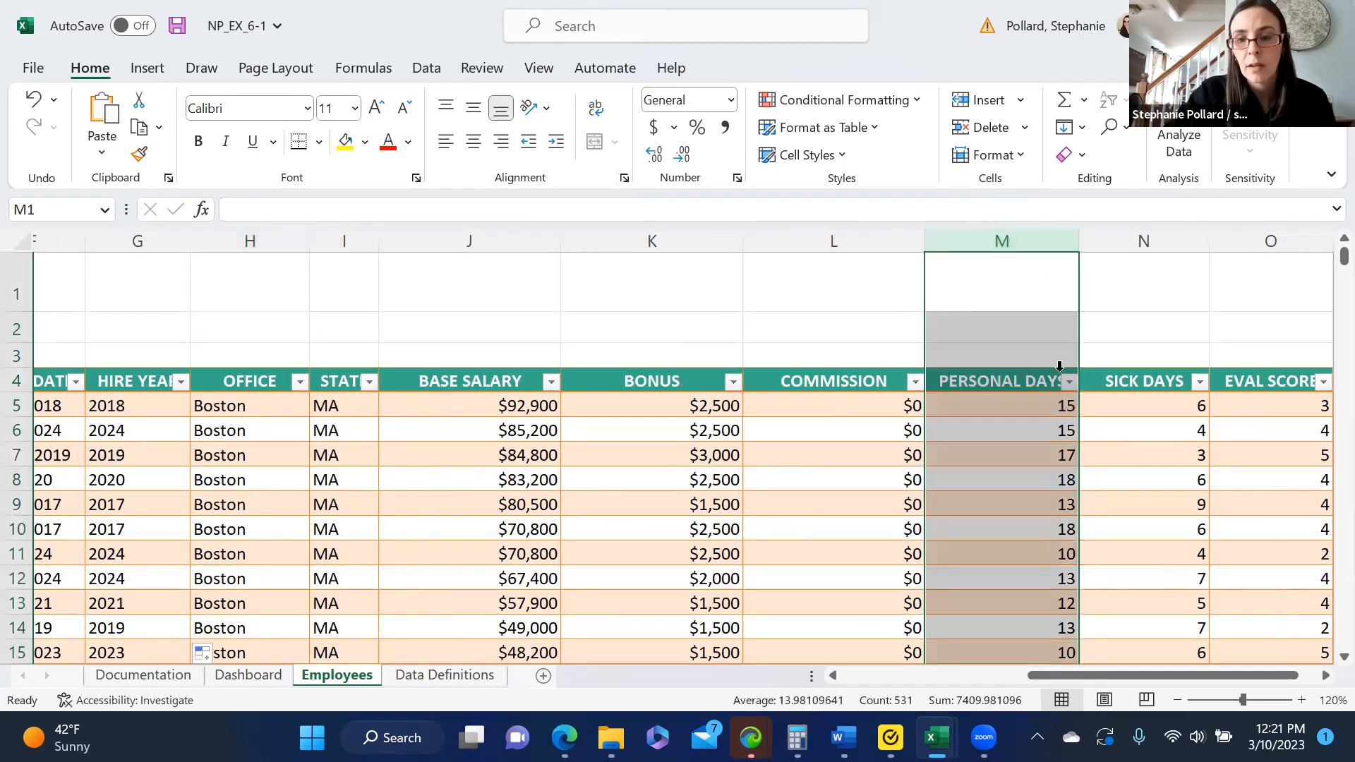
click(980, 103)
click(975, 385)
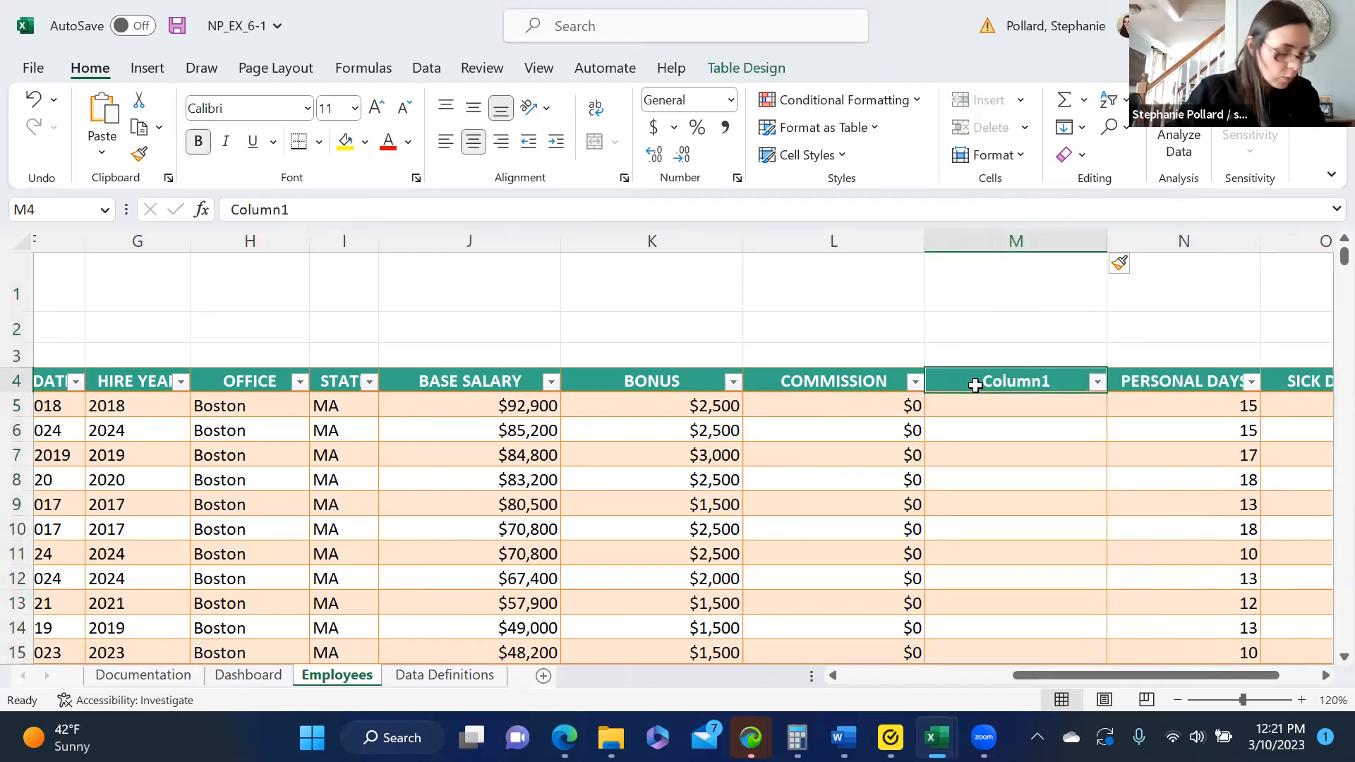
text(WAGES)
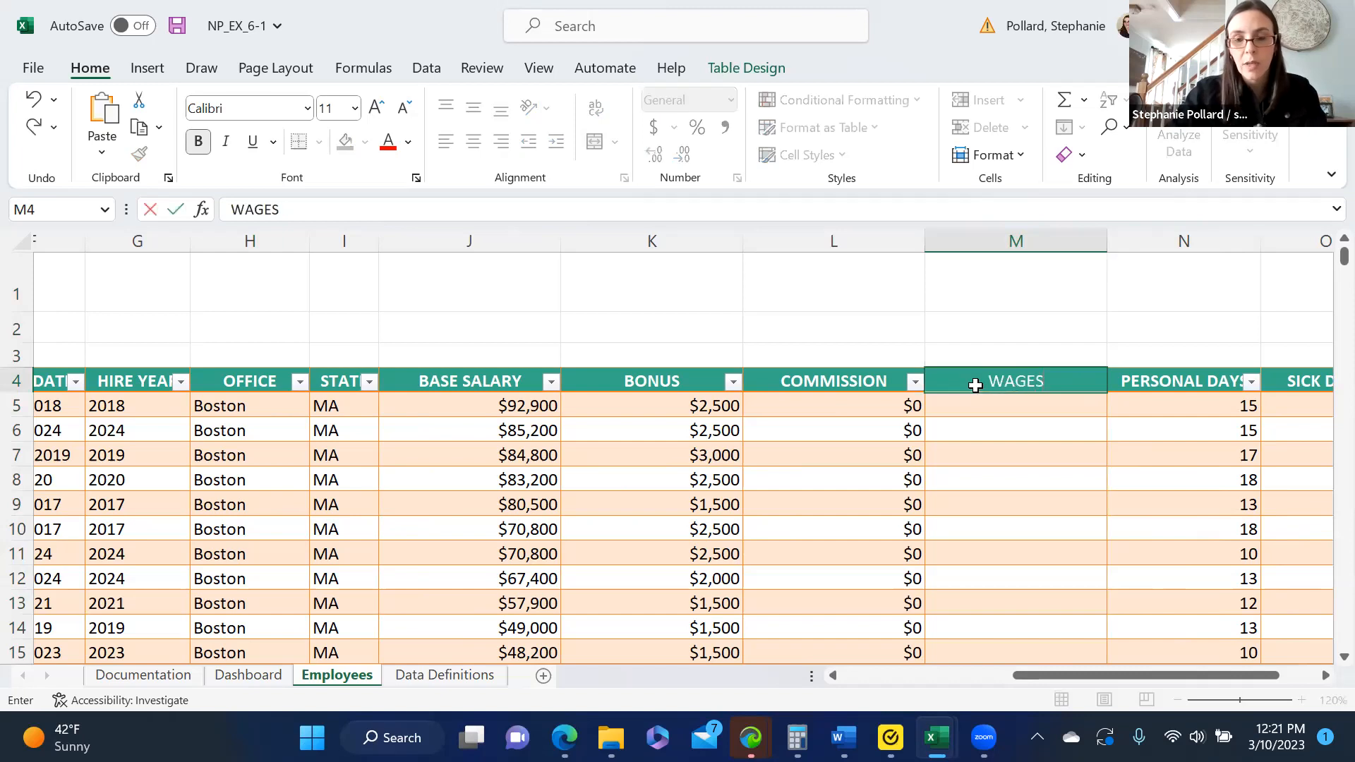
key(Return)
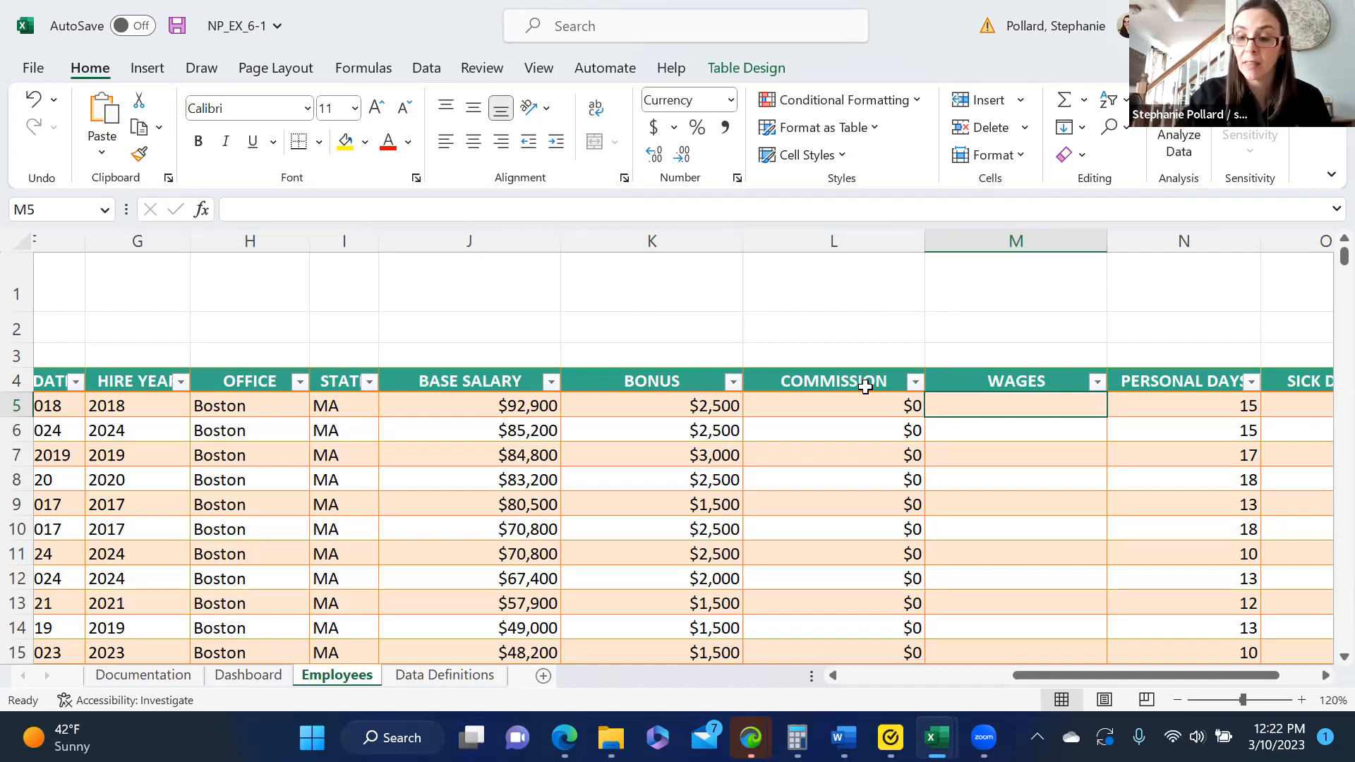
- Fill the WAGES column by entering =SUM(Employees_Tbl[@[BASE SALARY]:[COMMISSION]]) in its first data cell, M5
text(=sum)
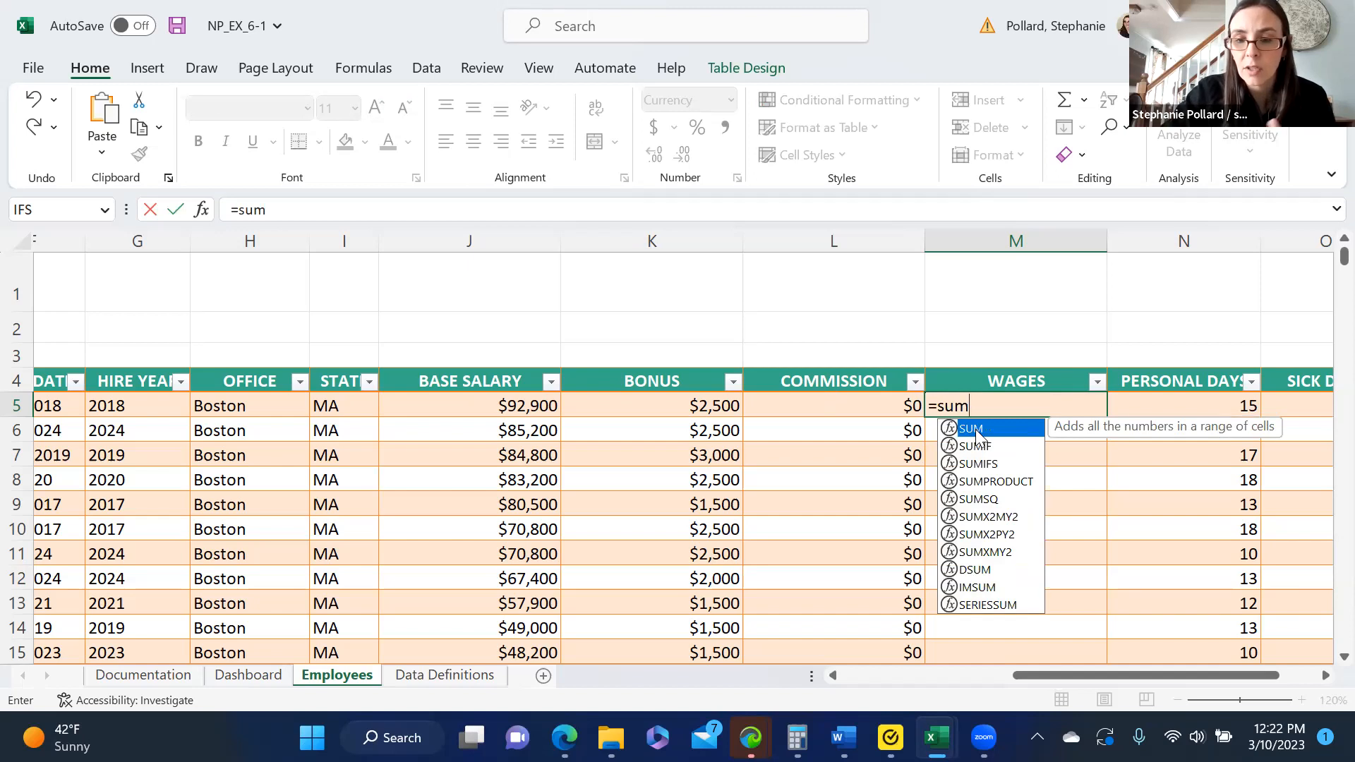
double_click(977, 429)
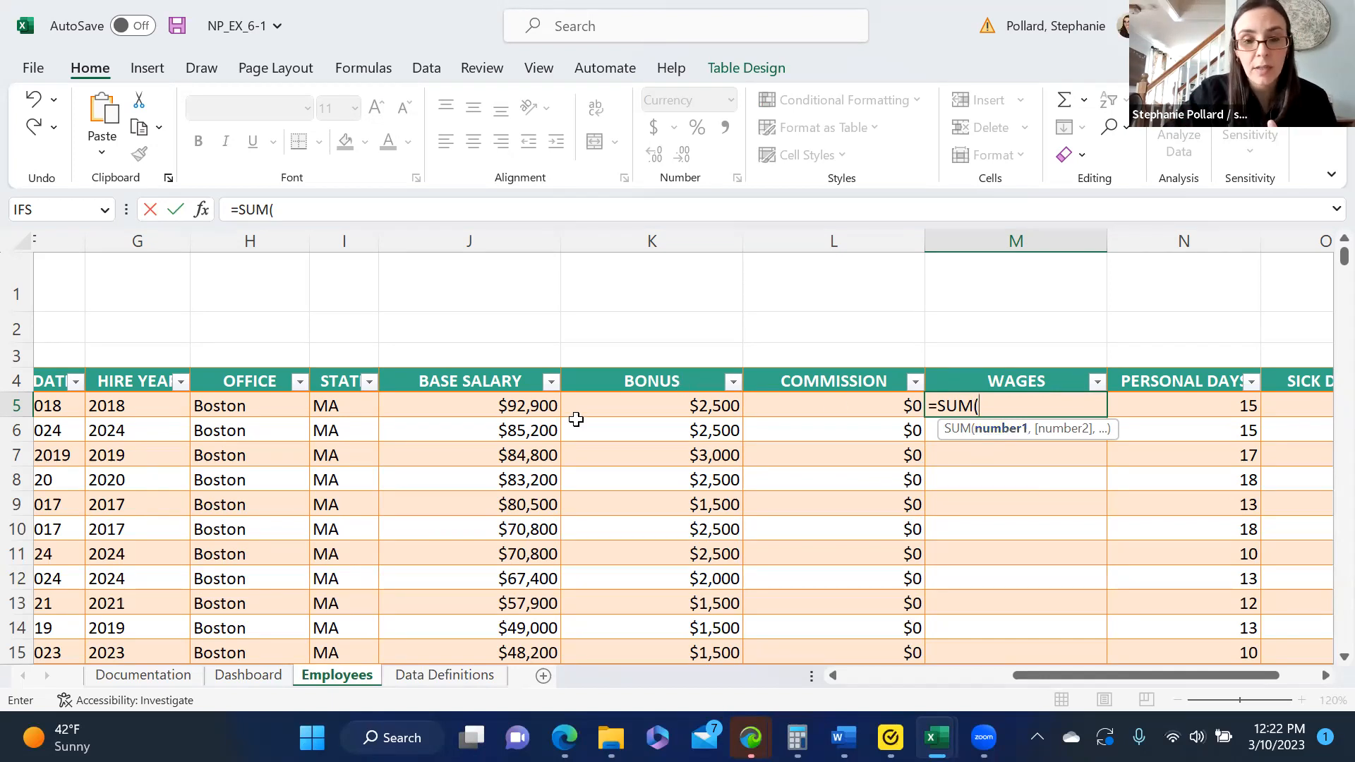
drag(530, 404, 771, 397)
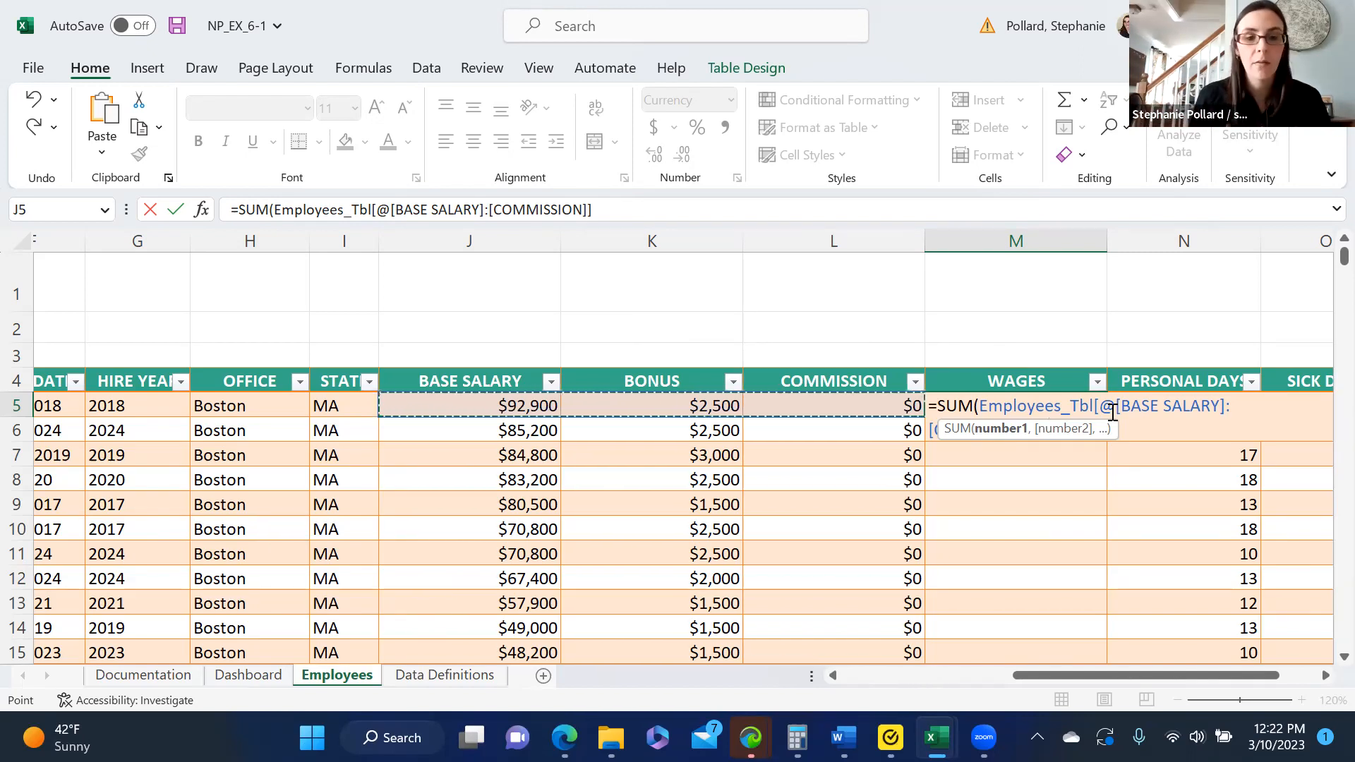
text())
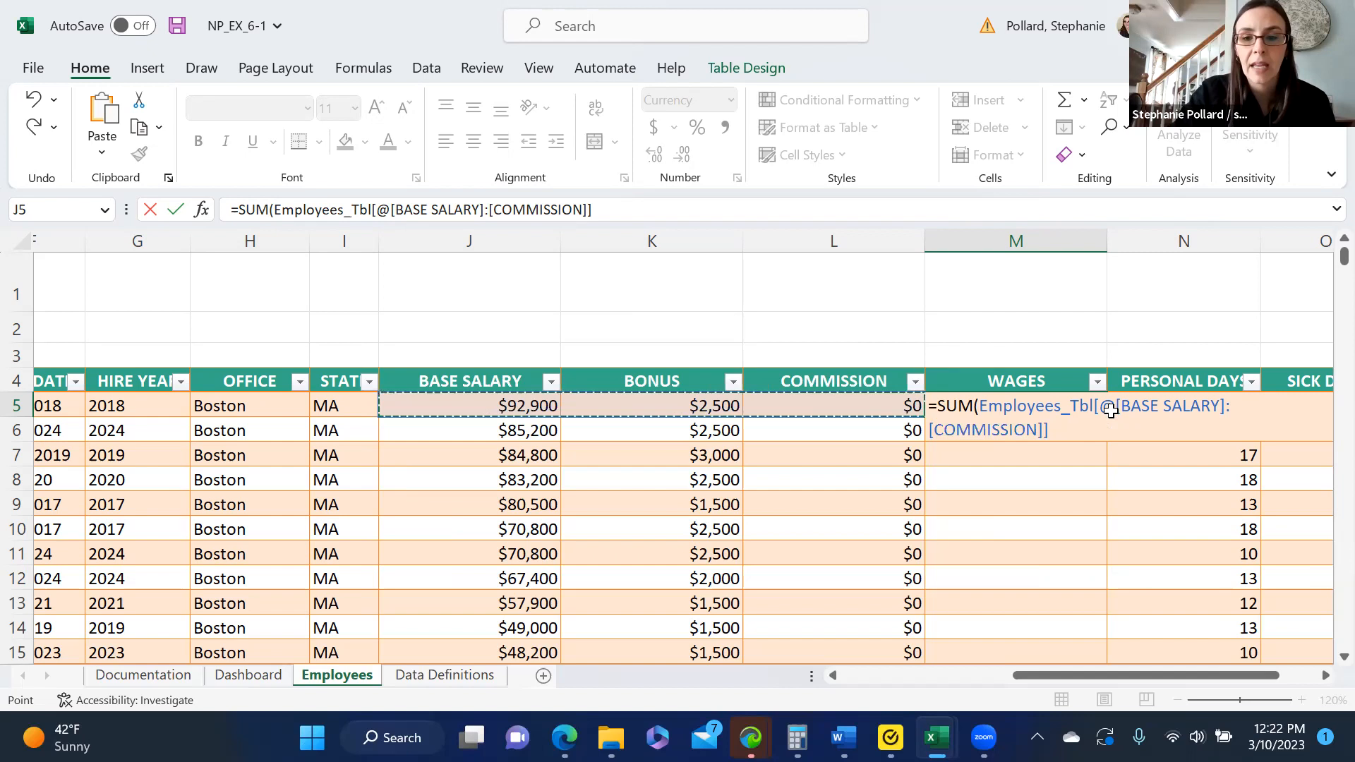
key(Return)
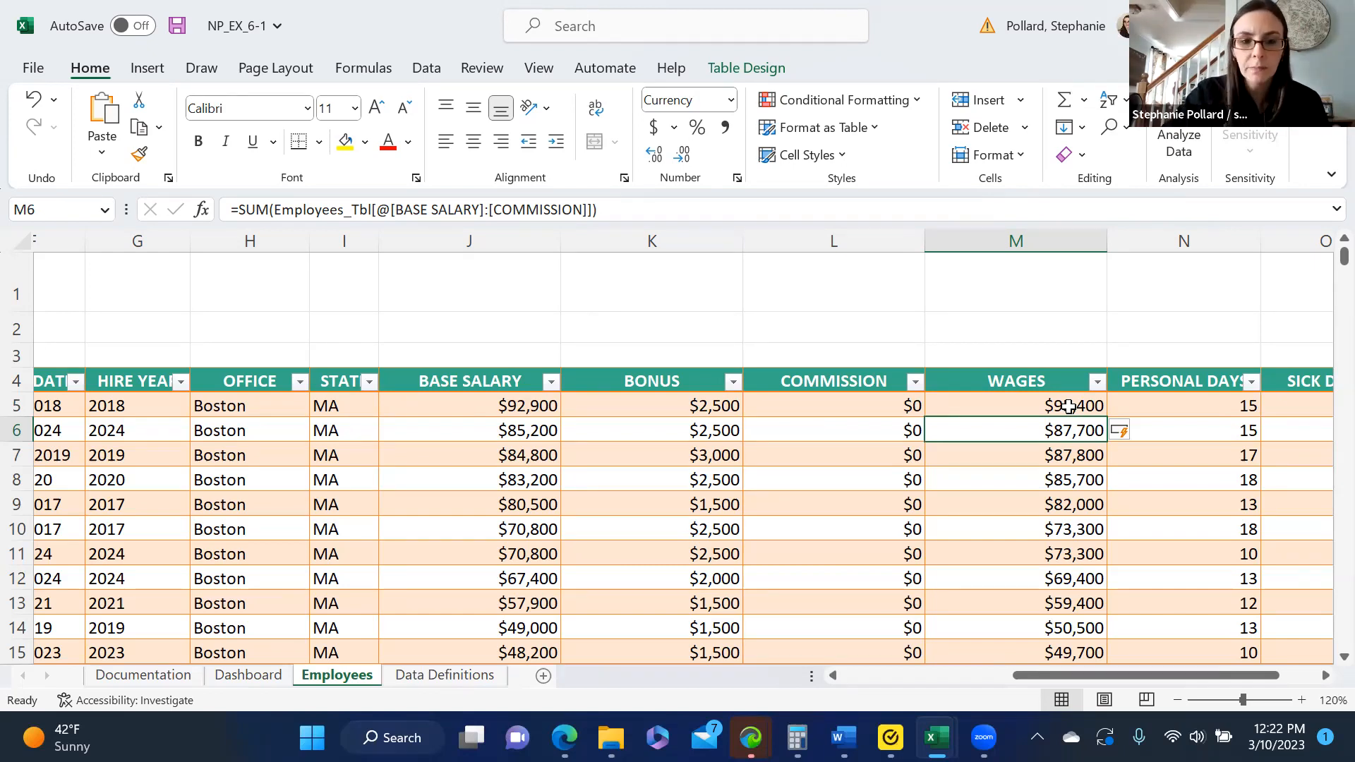
- Clear the formula in G5 of the HIRE YEAR column and re-enter it as =YEAR([@[HIRE DATE]])
drag(1073, 675, 939, 709)
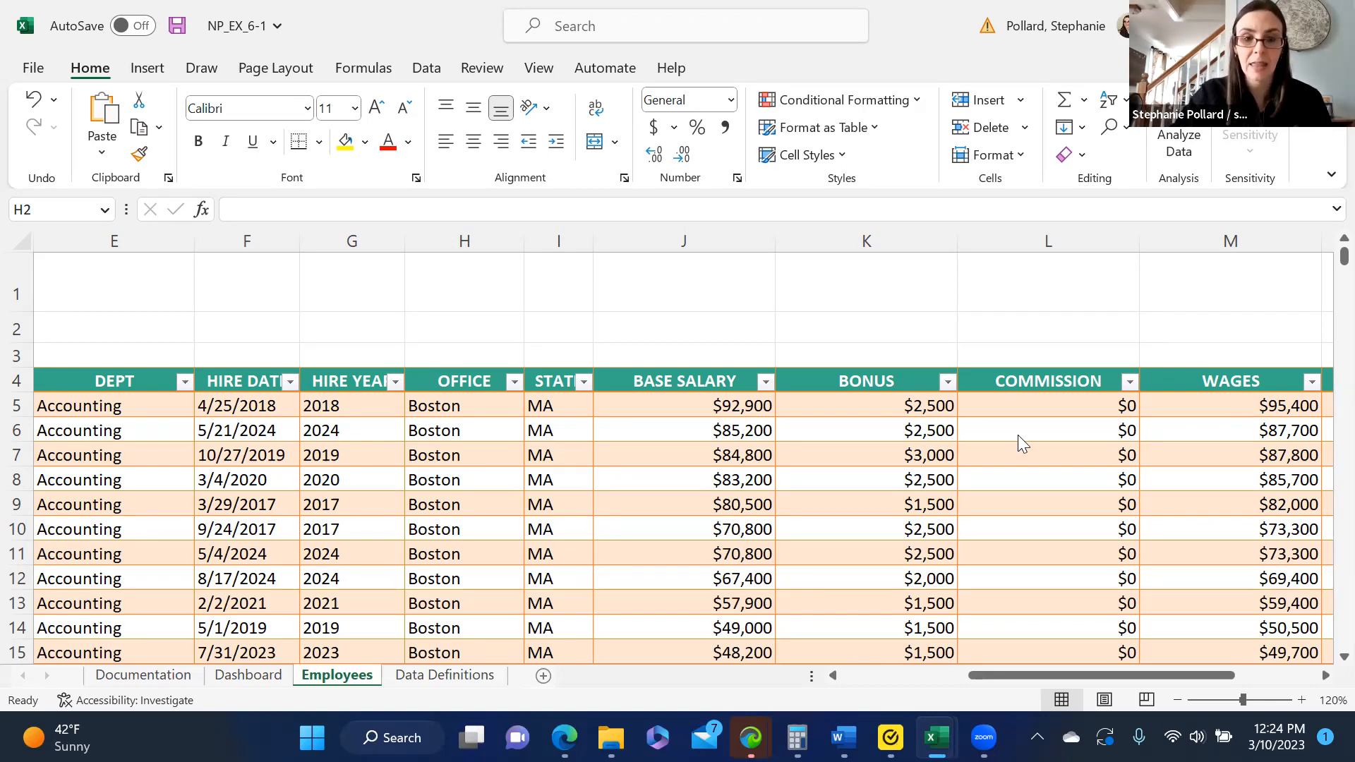
click(340, 412)
drag(396, 212, 221, 208)
key(Delete)
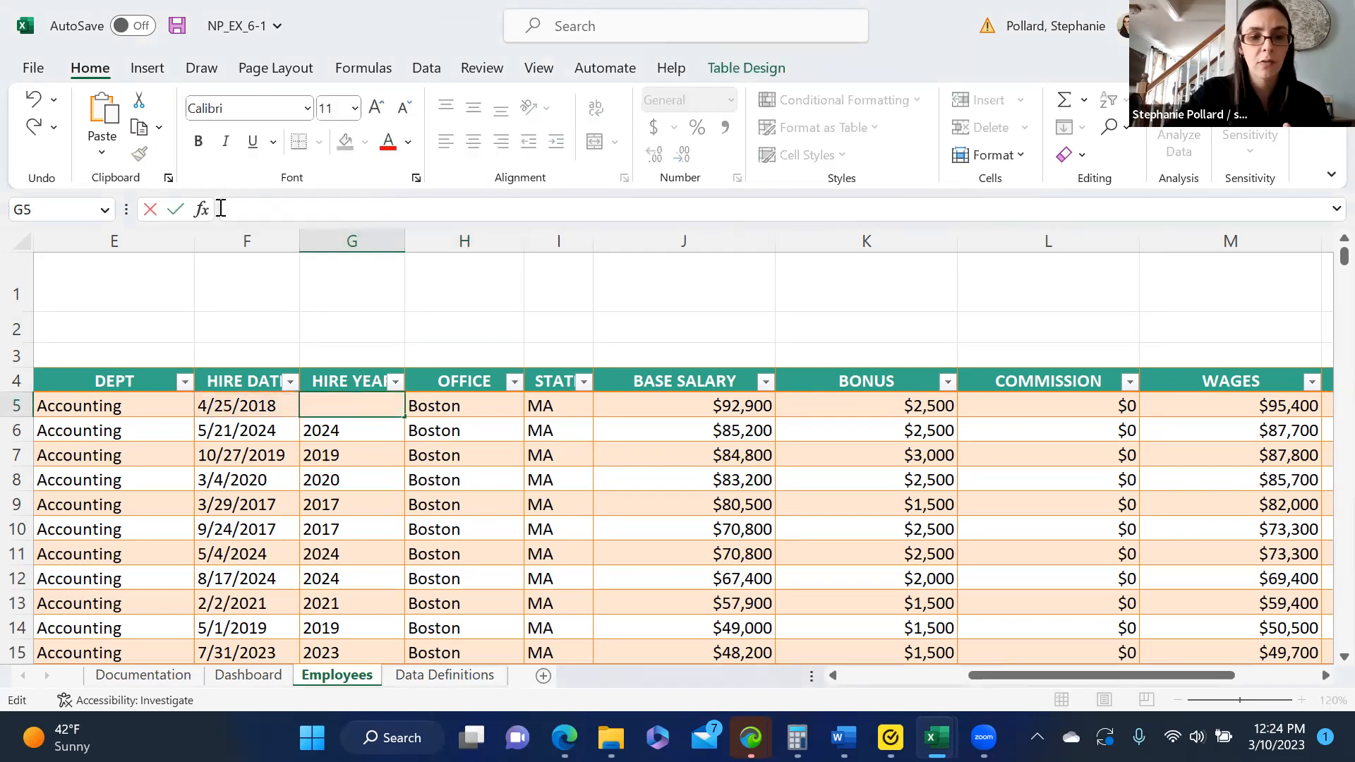
text(=yea)
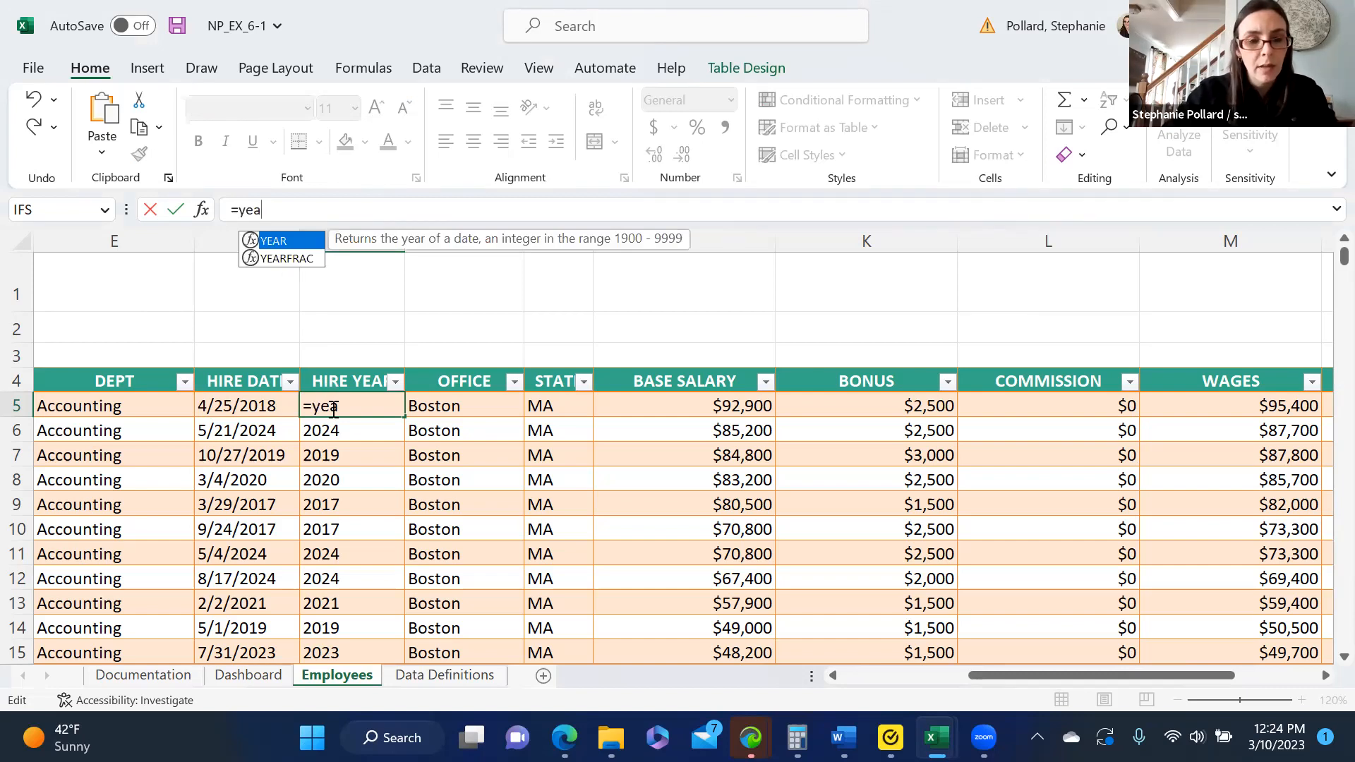
double_click(267, 238)
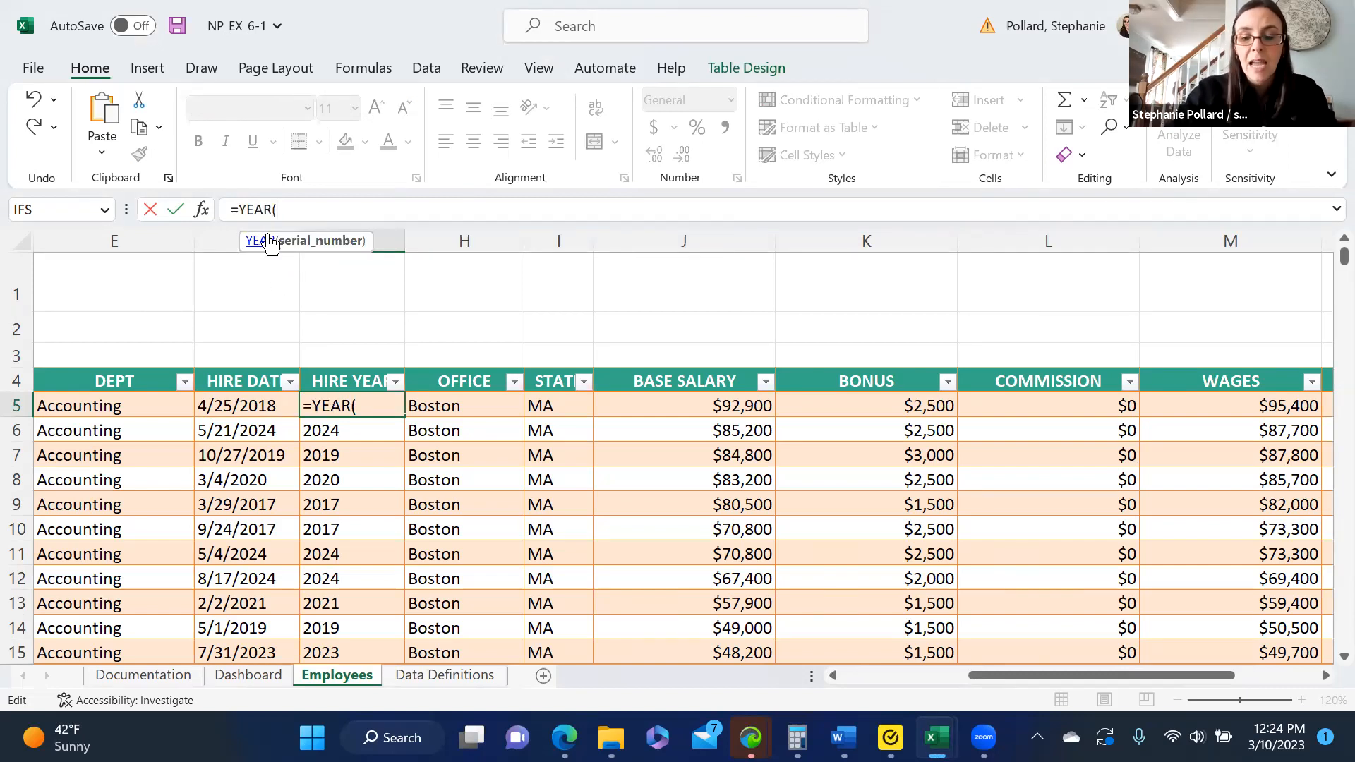
text([@)
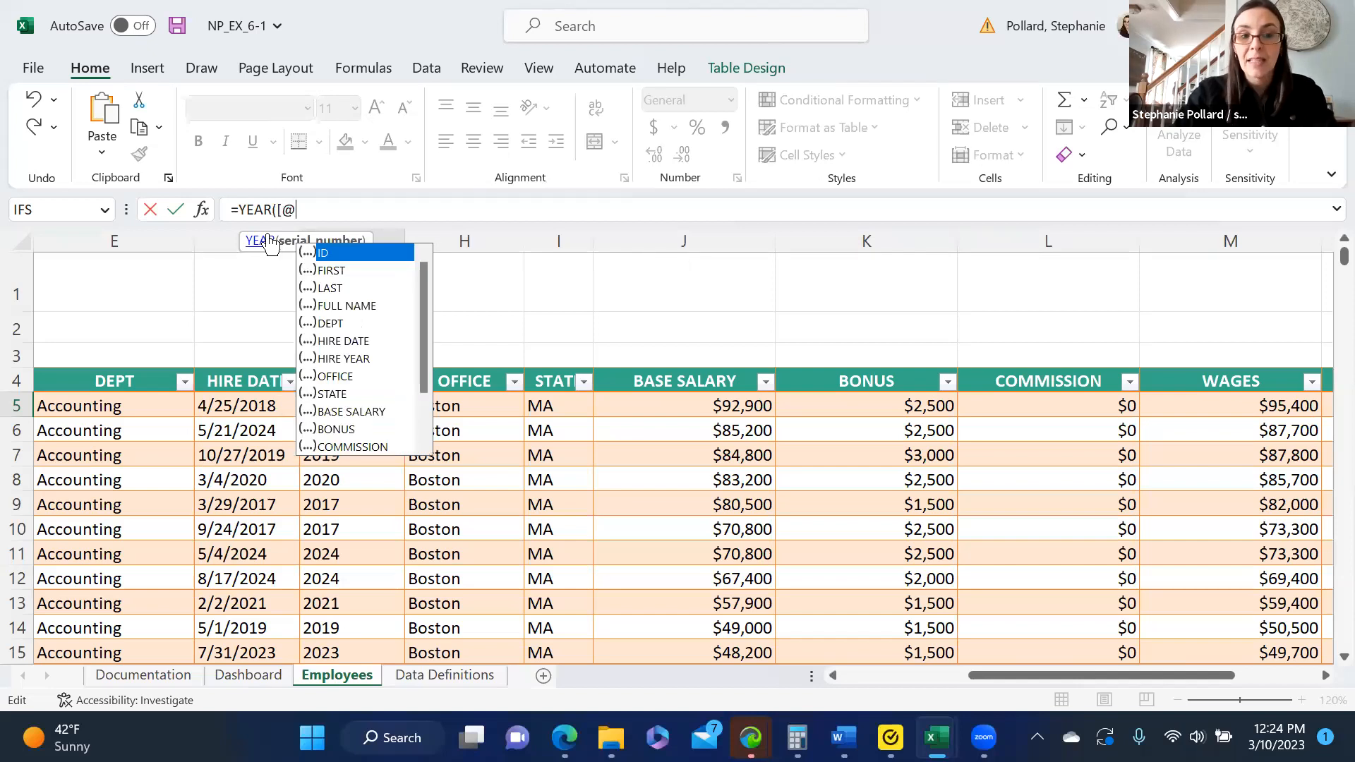
key(BackSpace)
key(BackSpace)
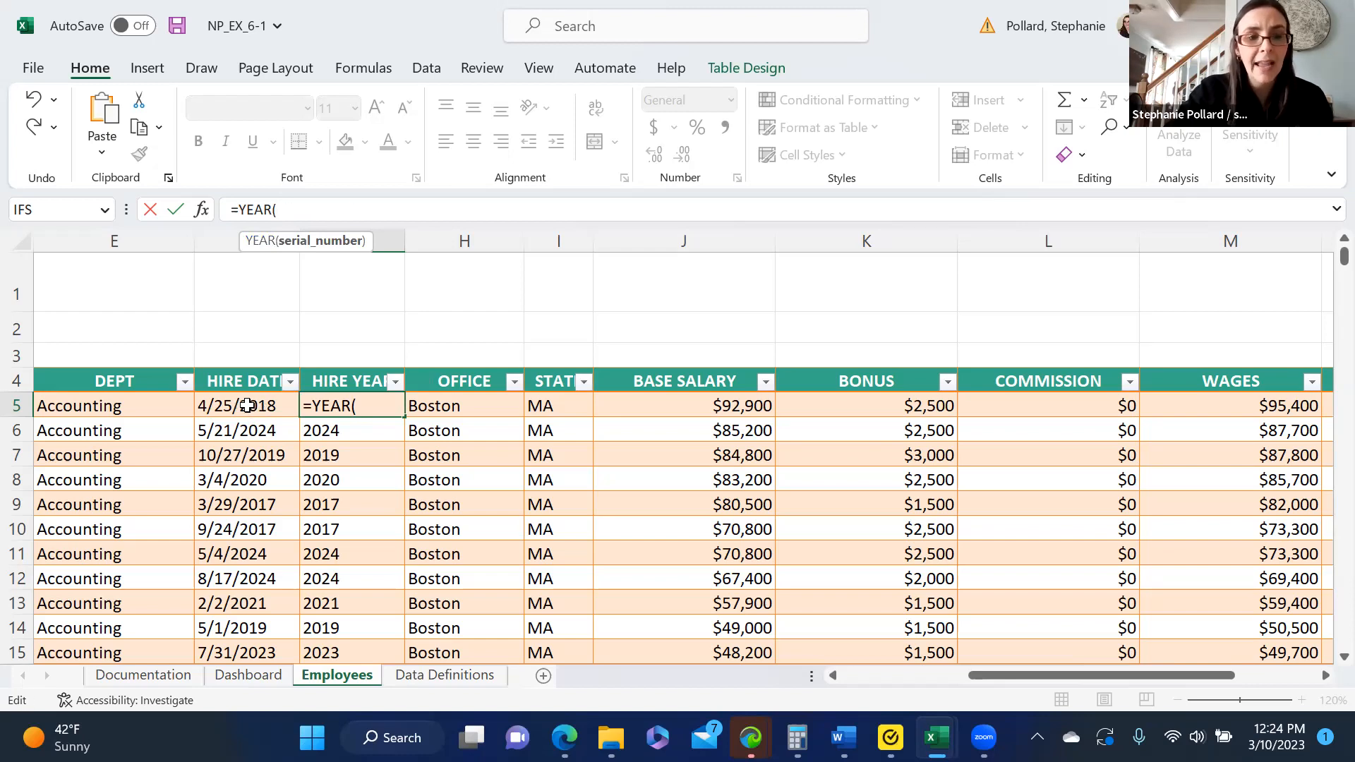
click(247, 405)
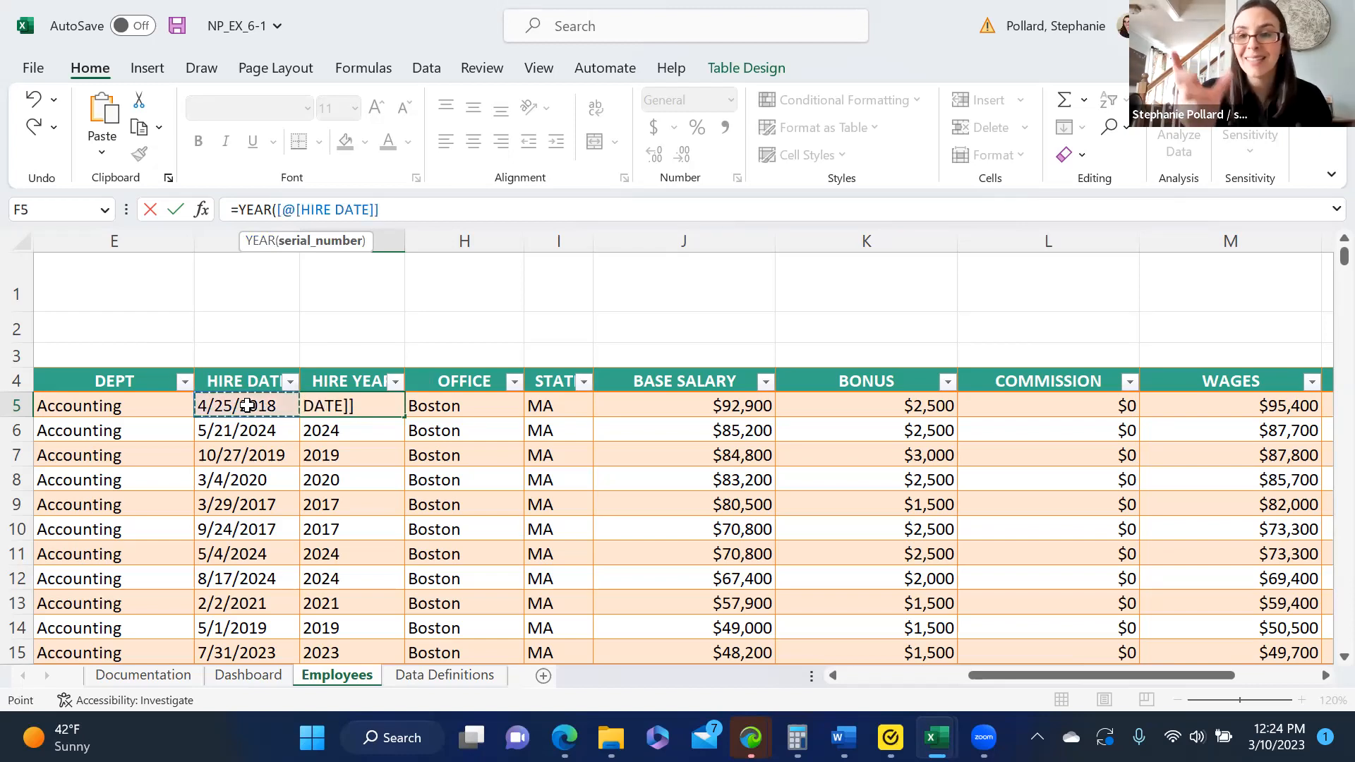
text())
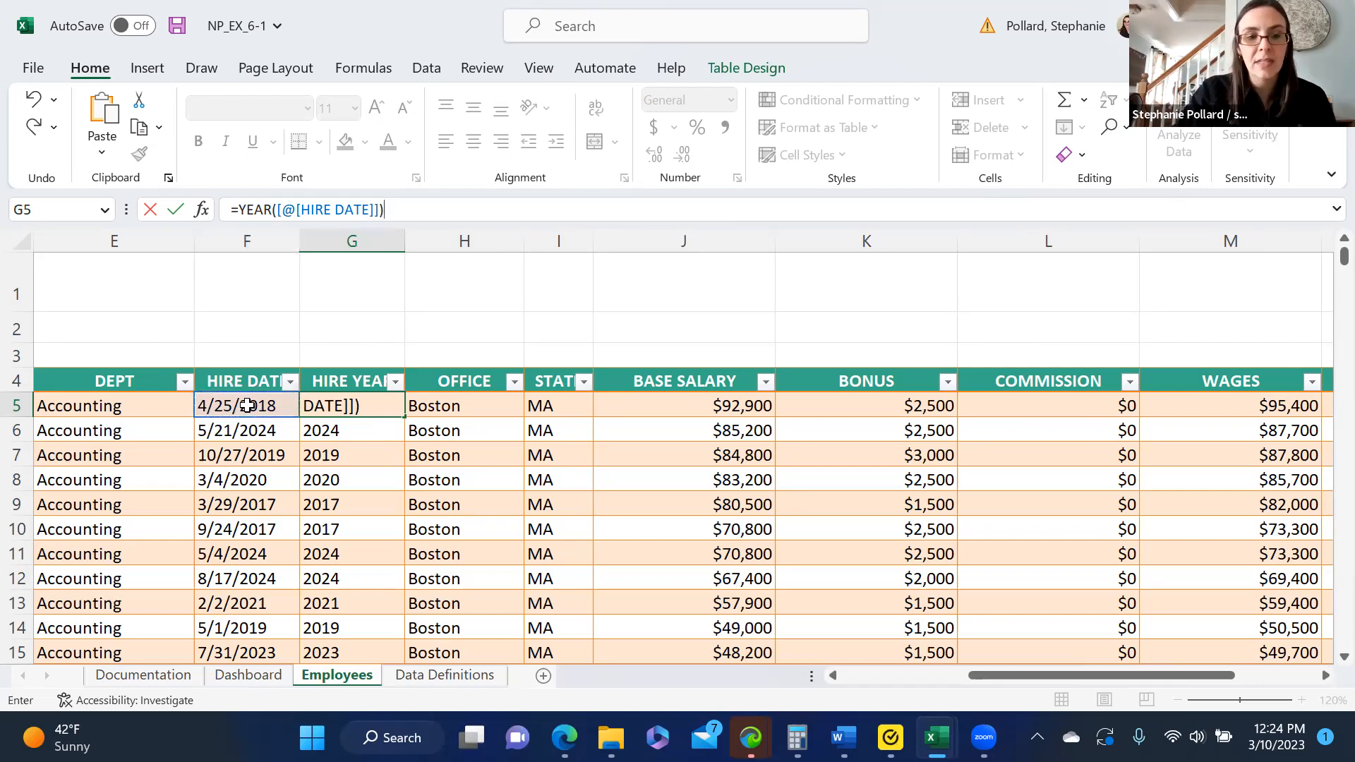
key(Return)
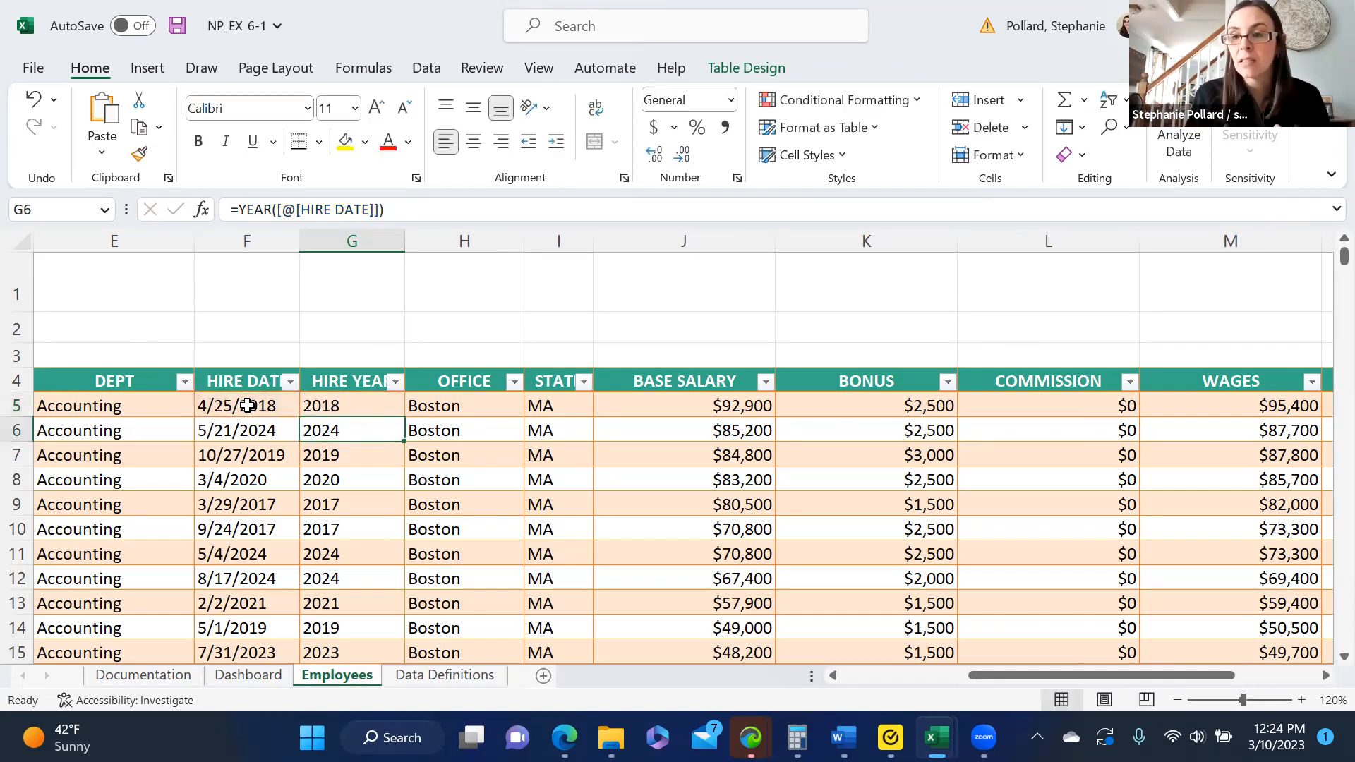